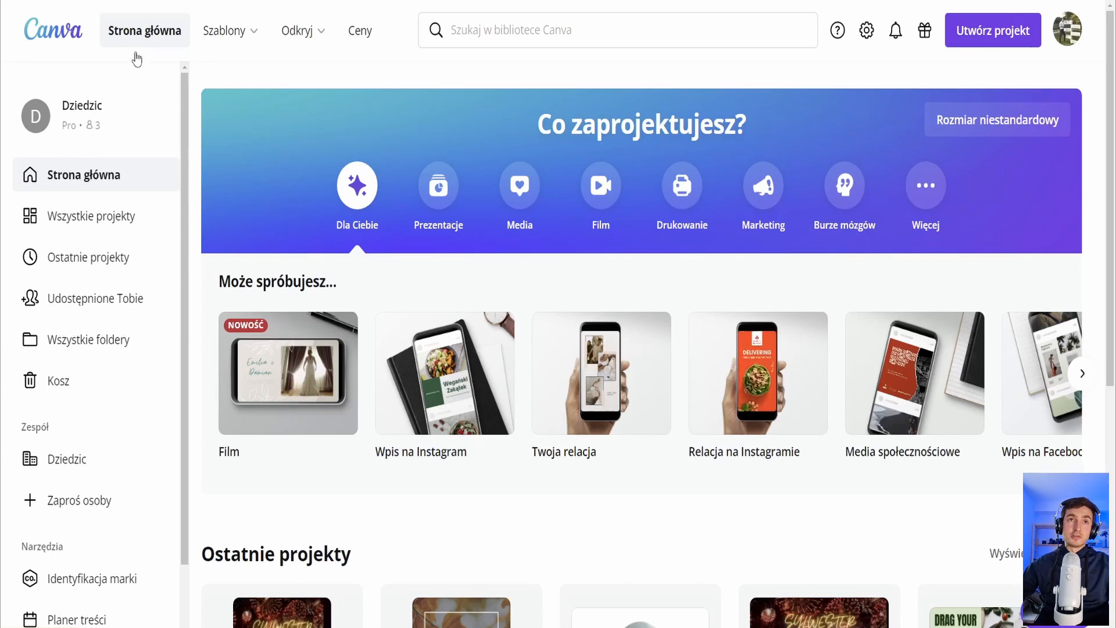
Step: Open the Plakaty template category and browse the available poster designs
{"action": "mouse_move", "coordinate": [238, 35]}
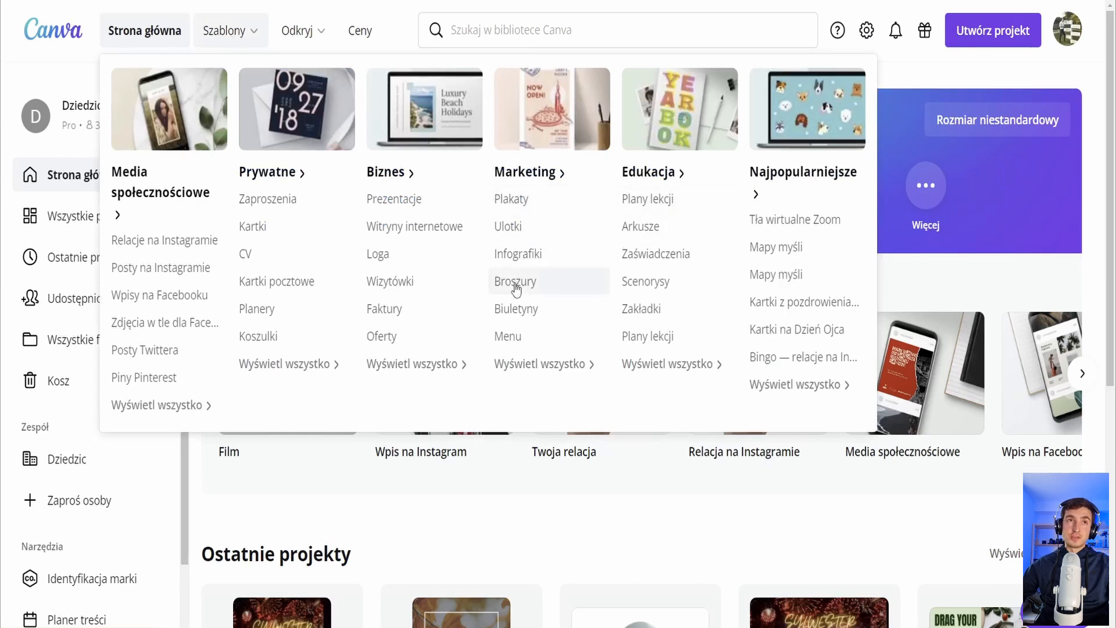
{"action": "scroll", "coordinate": [516, 288], "scroll_direction": "down", "scroll_amount": 8}
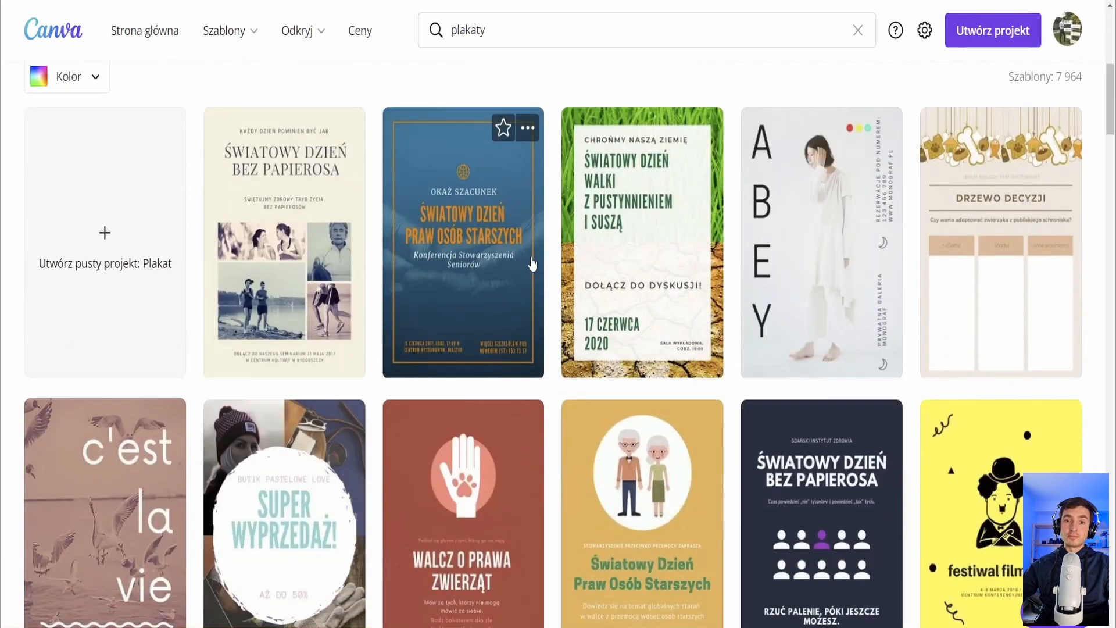
{"action": "scroll", "coordinate": [446, 251], "scroll_direction": "down", "scroll_amount": 12}
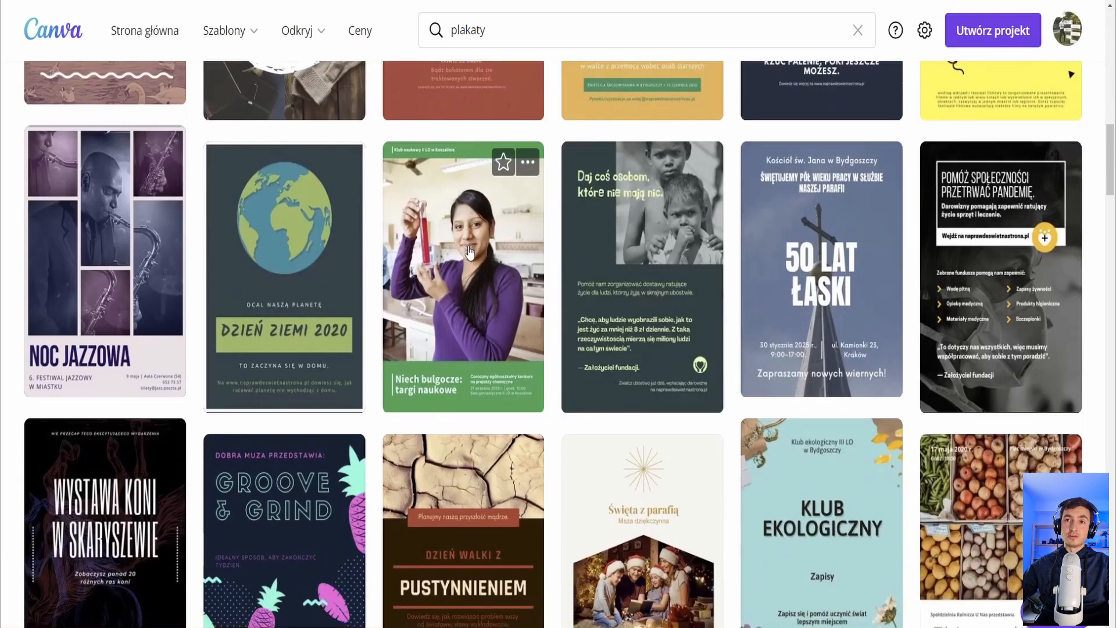
{"action": "scroll", "coordinate": [453, 244], "scroll_direction": "down", "scroll_amount": 2}
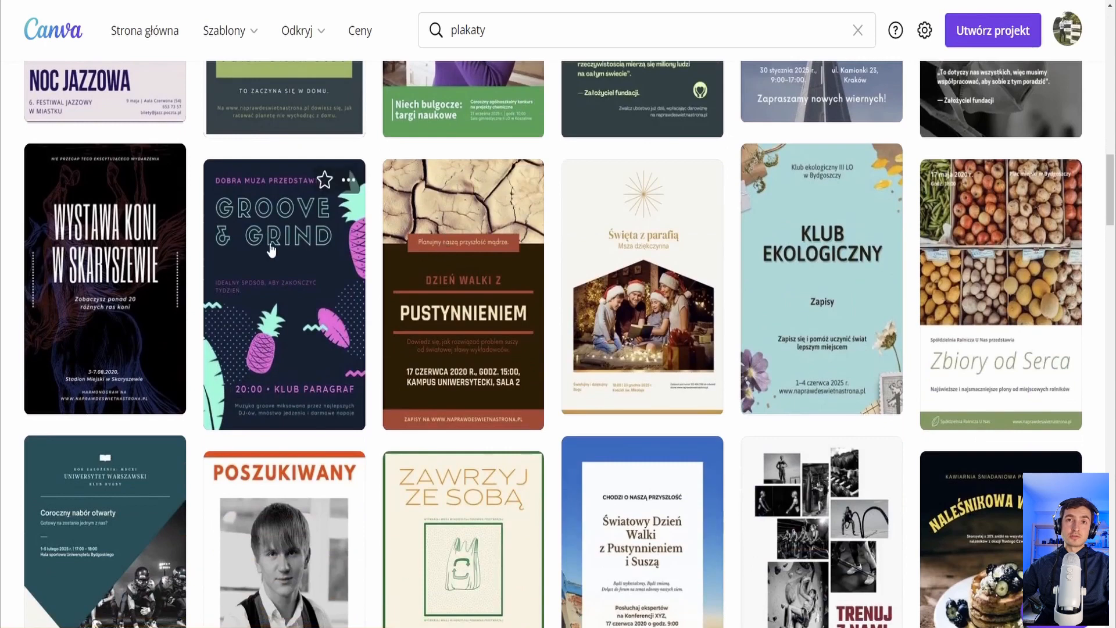
{"action": "scroll", "coordinate": [564, 251], "scroll_direction": "down", "scroll_amount": 2}
{"action": "scroll", "coordinate": [563, 251], "scroll_direction": "down", "scroll_amount": 4}
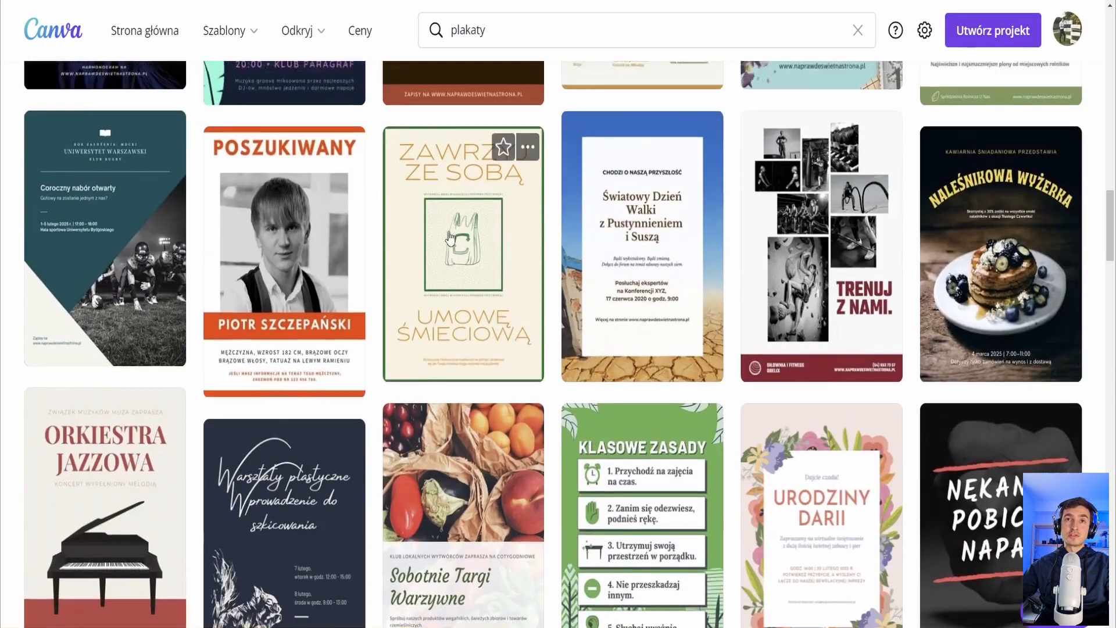
{"action": "scroll", "coordinate": [465, 250], "scroll_direction": "up", "scroll_amount": 5}
{"action": "scroll", "coordinate": [299, 232], "scroll_direction": "down", "scroll_amount": 8}
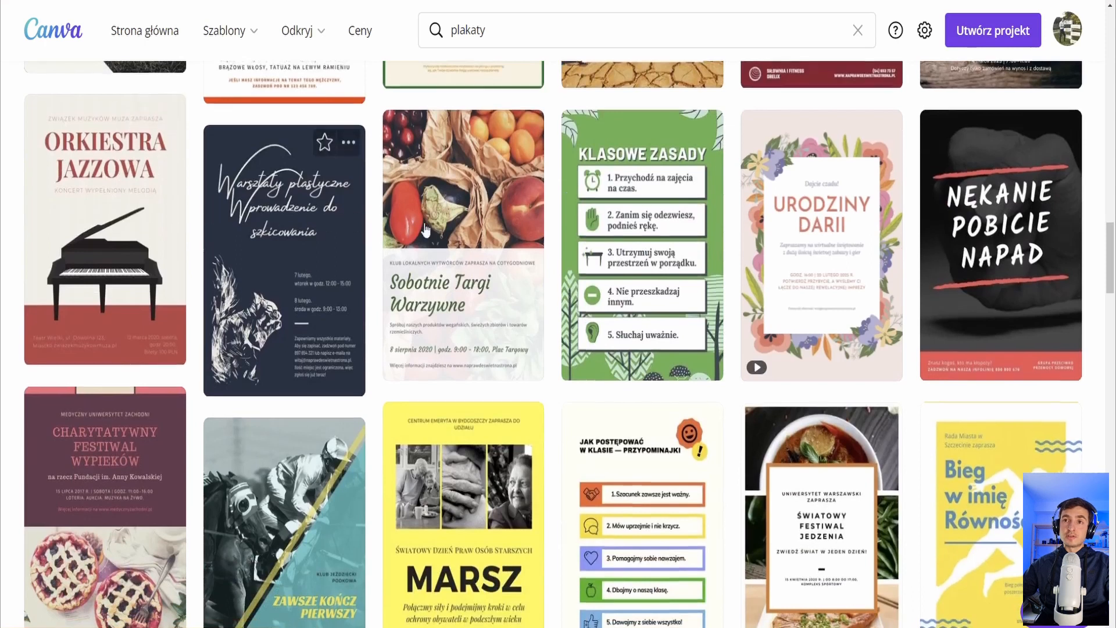
{"action": "scroll", "coordinate": [668, 261], "scroll_direction": "down", "scroll_amount": 3}
{"action": "scroll", "coordinate": [98, 306], "scroll_direction": "down", "scroll_amount": 3}
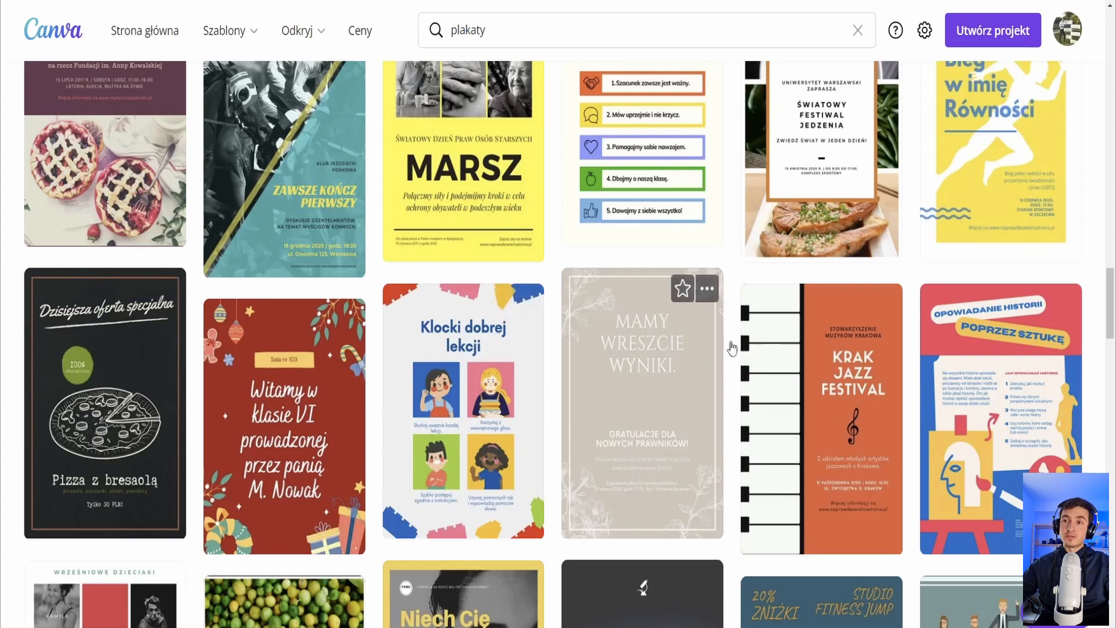
{"action": "scroll", "coordinate": [964, 365], "scroll_direction": "down", "scroll_amount": 5}
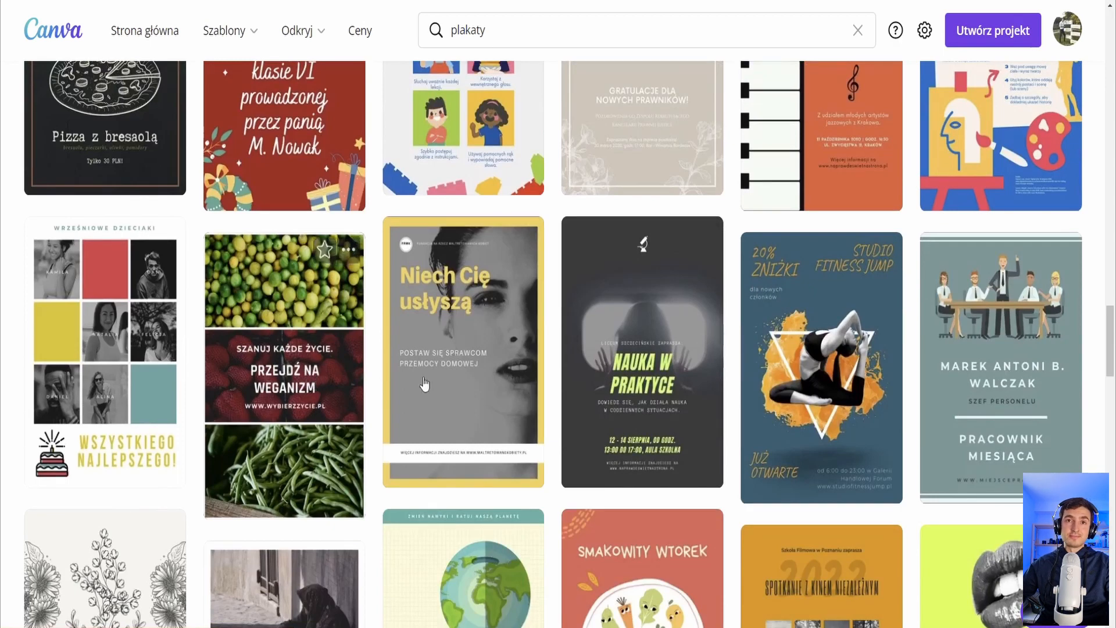
{"action": "scroll", "coordinate": [538, 333], "scroll_direction": "down", "scroll_amount": 10}
{"action": "scroll", "coordinate": [594, 358], "scroll_direction": "up", "scroll_amount": 8}
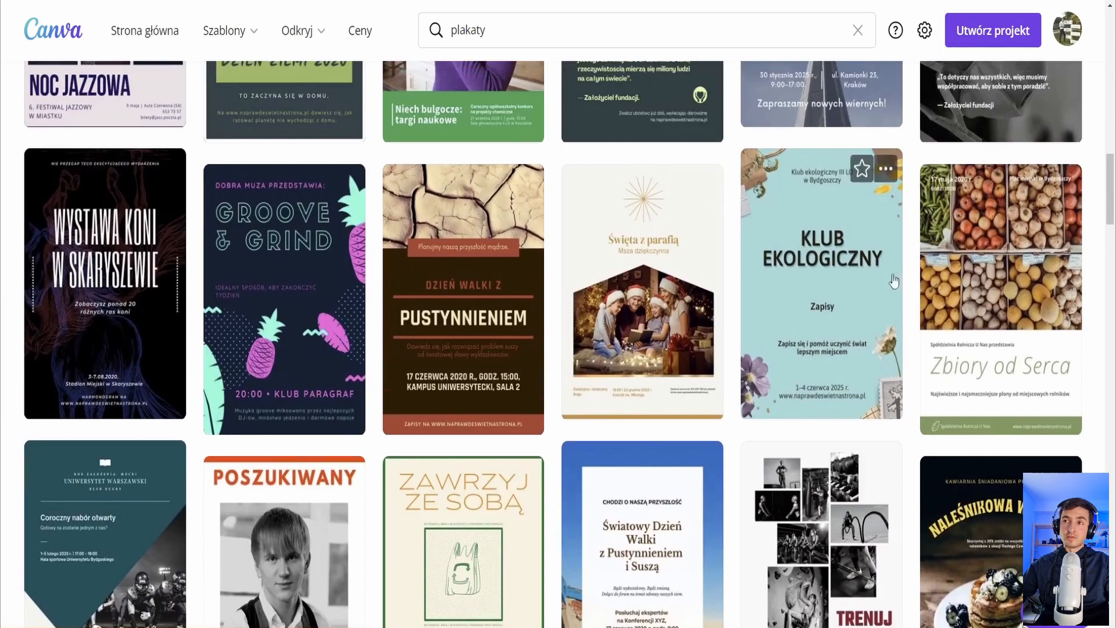
Step: Open the "Zbiory od Serca" poster template for editing and try out cropping its green footer band
{"action": "left_click", "coordinate": [988, 279]}
{"action": "left_click", "coordinate": [839, 163]}
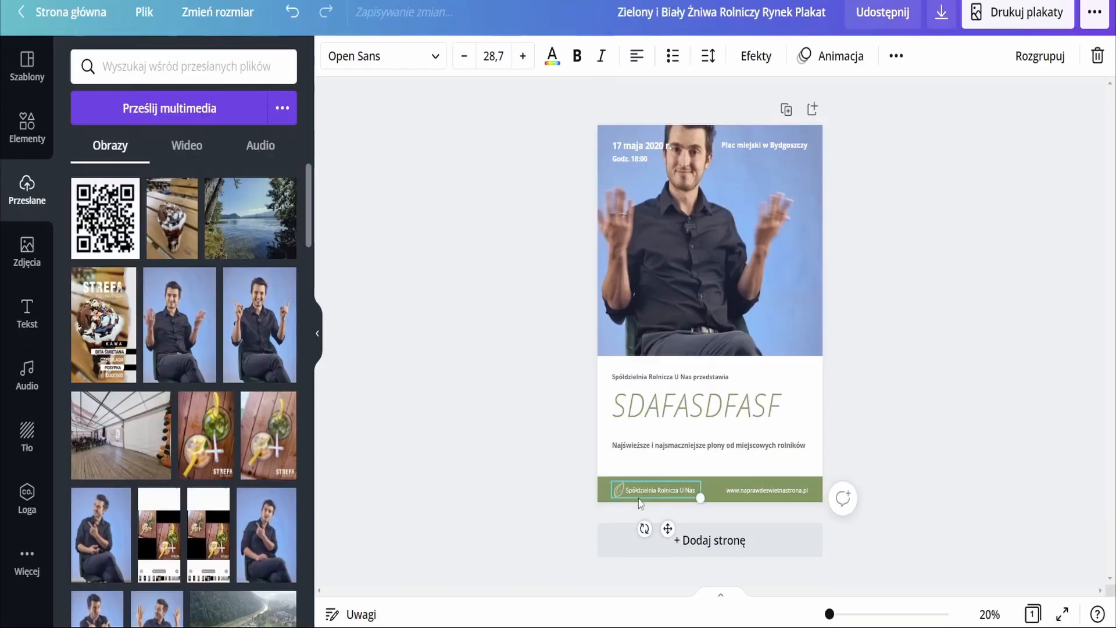
{"action": "left_click", "coordinate": [780, 497]}
{"action": "double_click", "coordinate": [780, 500]}
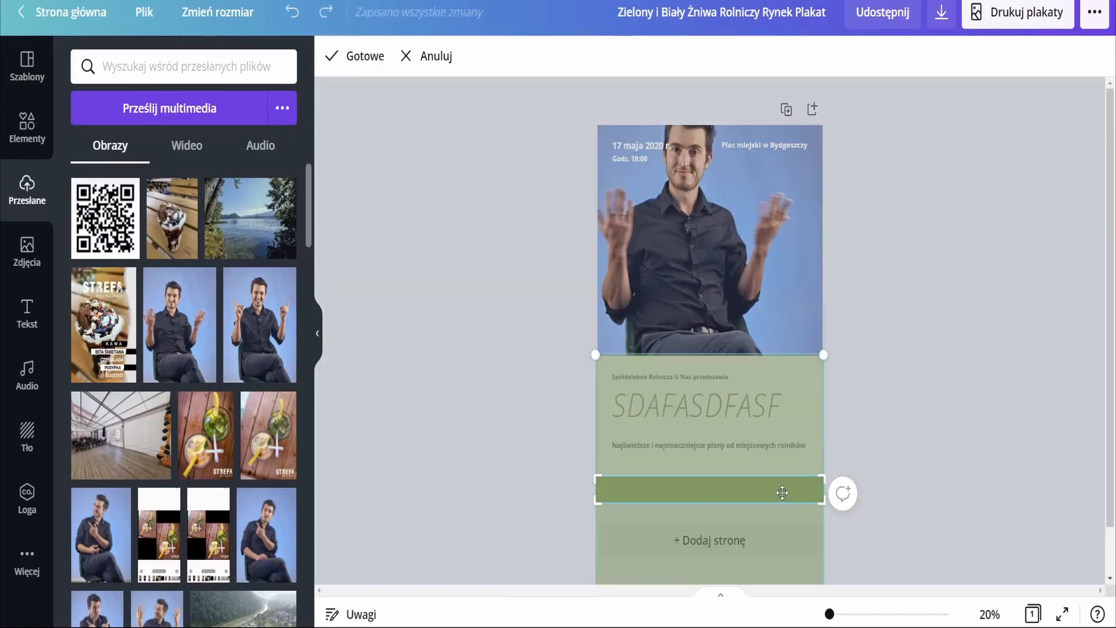
{"action": "left_click", "coordinate": [923, 458]}
{"action": "left_click", "coordinate": [710, 273]}
{"action": "left_click", "coordinate": [395, 56]}
{"action": "left_click", "coordinate": [180, 213]}
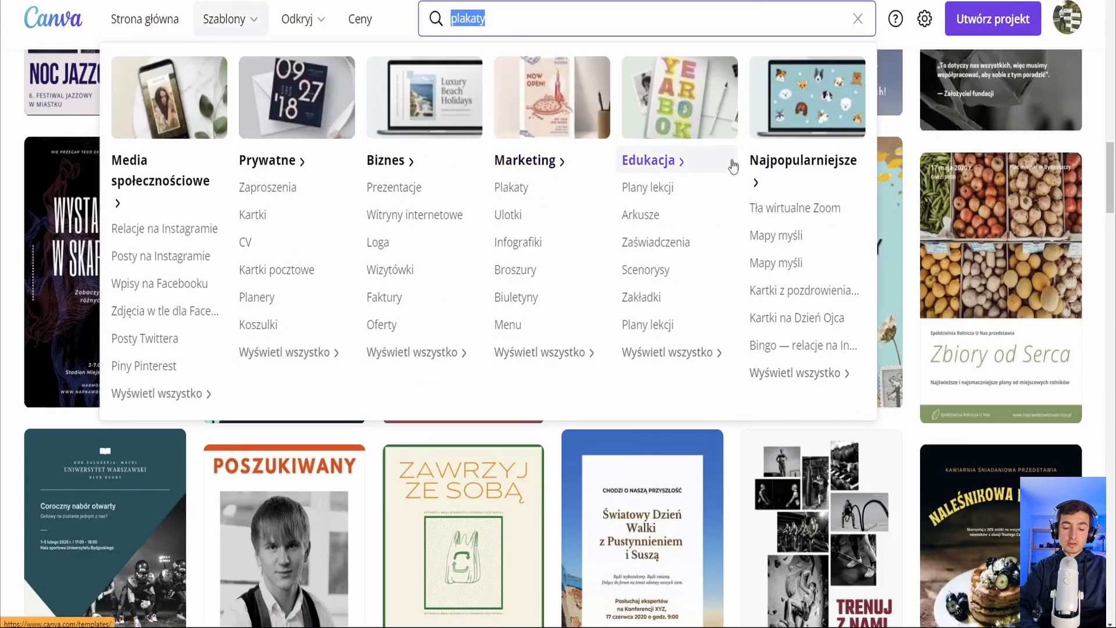
Step: Search the templates for "happy new year" and look through the designs
{"action": "type", "text": "HAPPY N"}
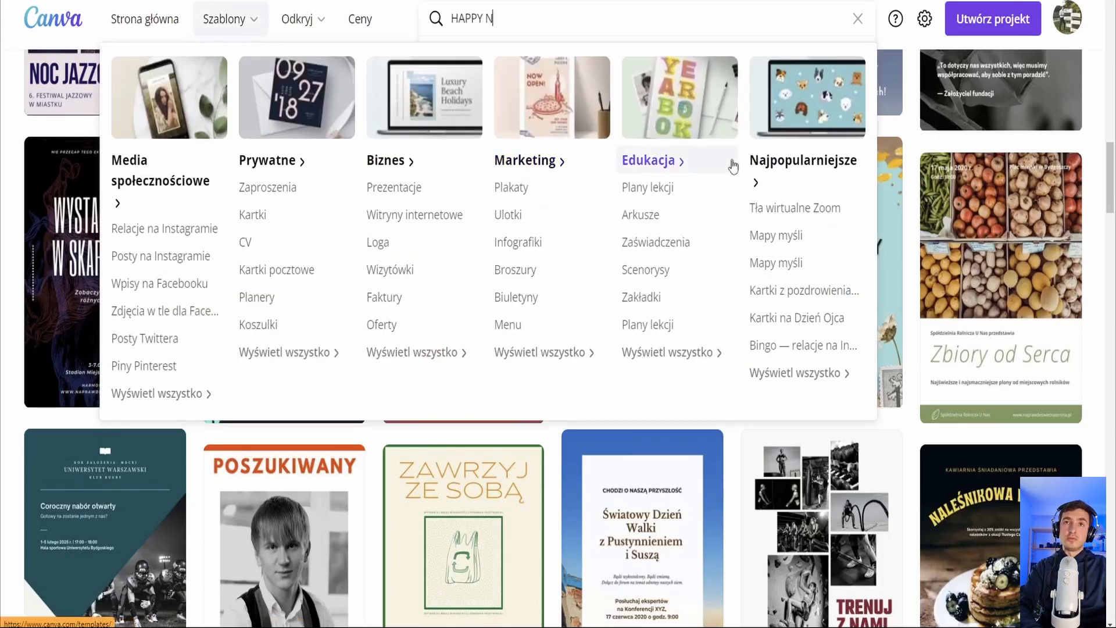
{"action": "type", "text": "EW YEAR"}
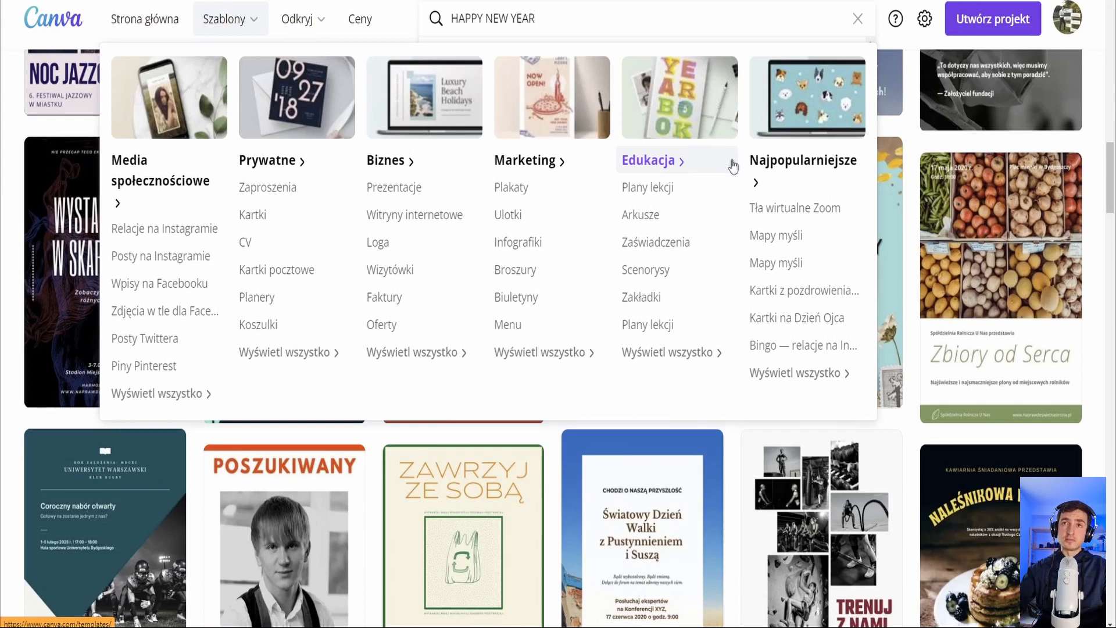
{"action": "key", "text": "Return"}
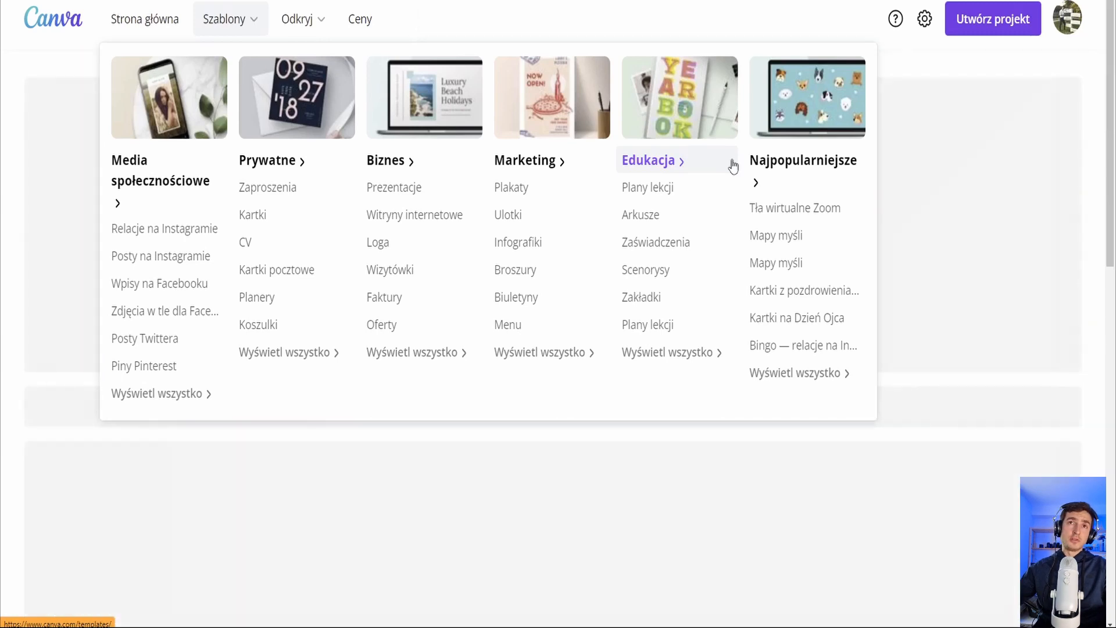
{"action": "scroll", "coordinate": [693, 267], "scroll_direction": "down", "scroll_amount": 15}
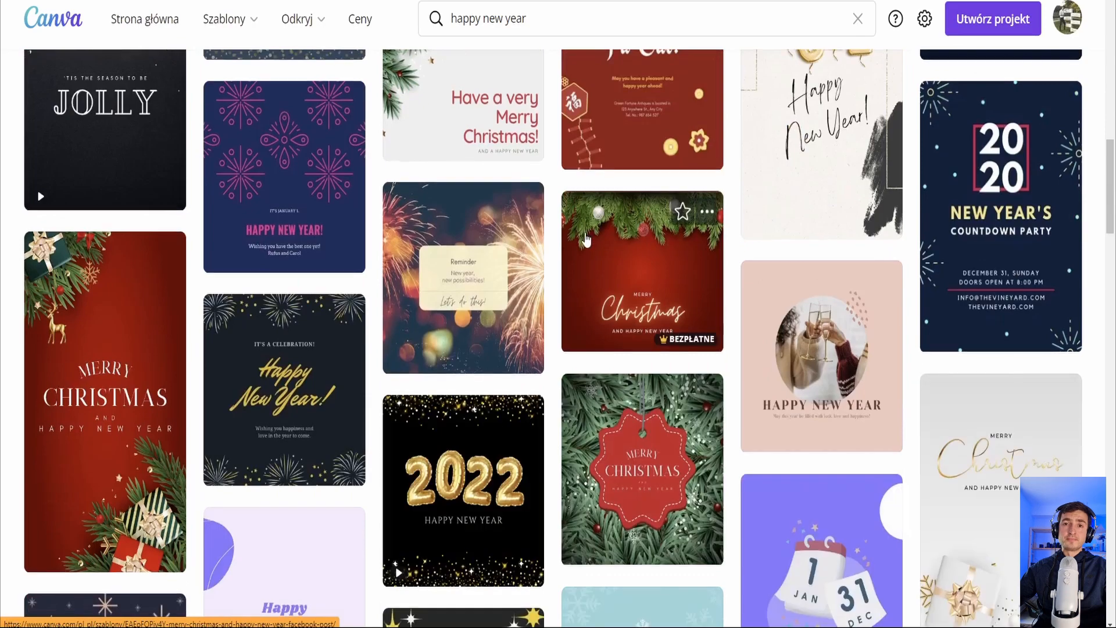
{"action": "scroll", "coordinate": [680, 244], "scroll_direction": "down", "scroll_amount": 6}
{"action": "scroll", "coordinate": [612, 232], "scroll_direction": "down", "scroll_amount": 12}
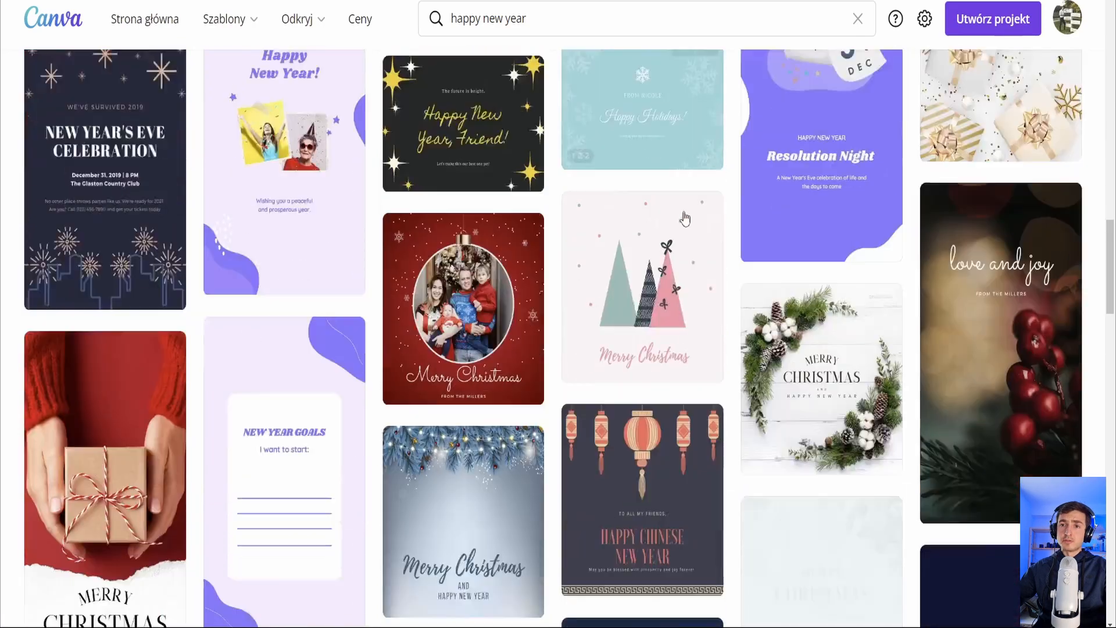
{"action": "scroll", "coordinate": [668, 246], "scroll_direction": "down", "scroll_amount": 12}
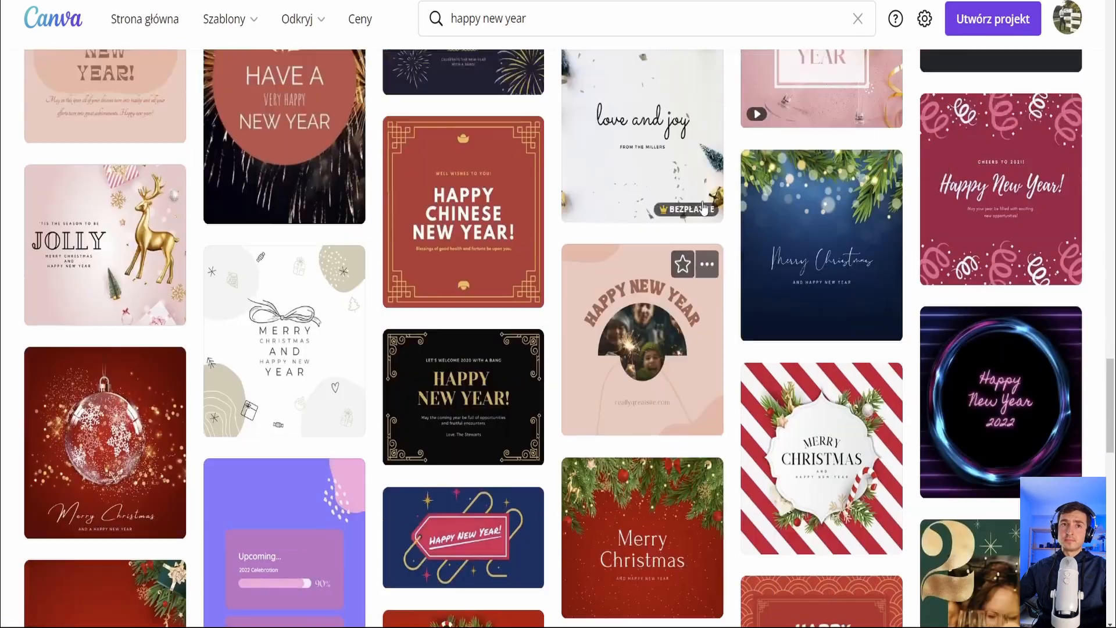
Step: Refine the template search to "happy new year eve" and look through the designs
{"action": "left_click", "coordinate": [560, 29]}
{"action": "type", "text": "eve"}
{"action": "key", "text": "Return"}
{"action": "scroll", "coordinate": [561, 31], "scroll_direction": "down", "scroll_amount": 15}
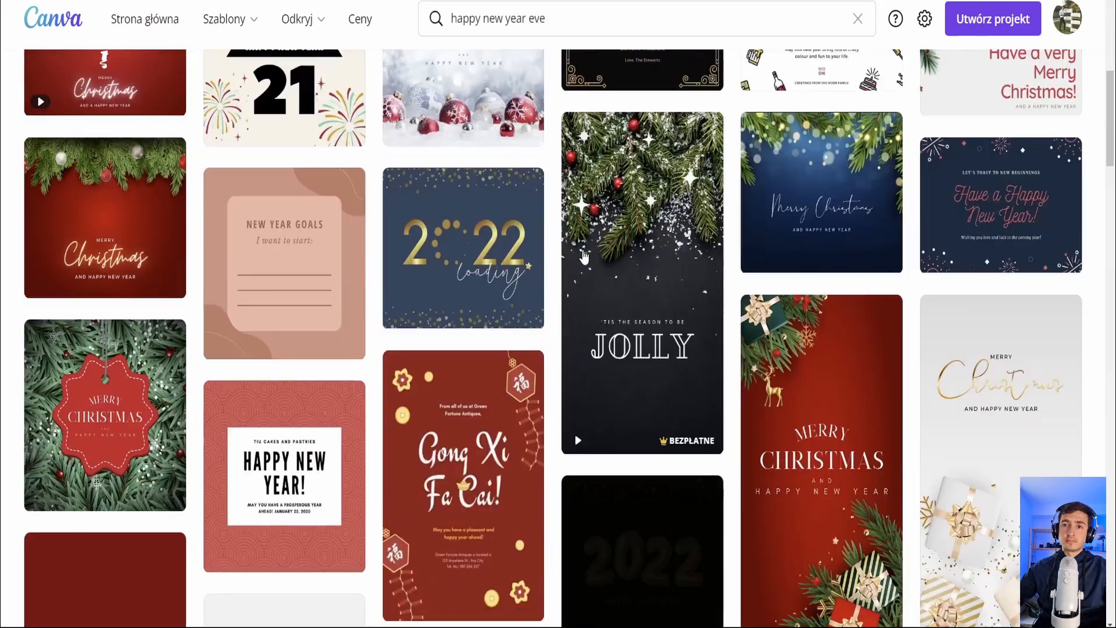
{"action": "scroll", "coordinate": [581, 19], "scroll_direction": "up", "scroll_amount": 4}
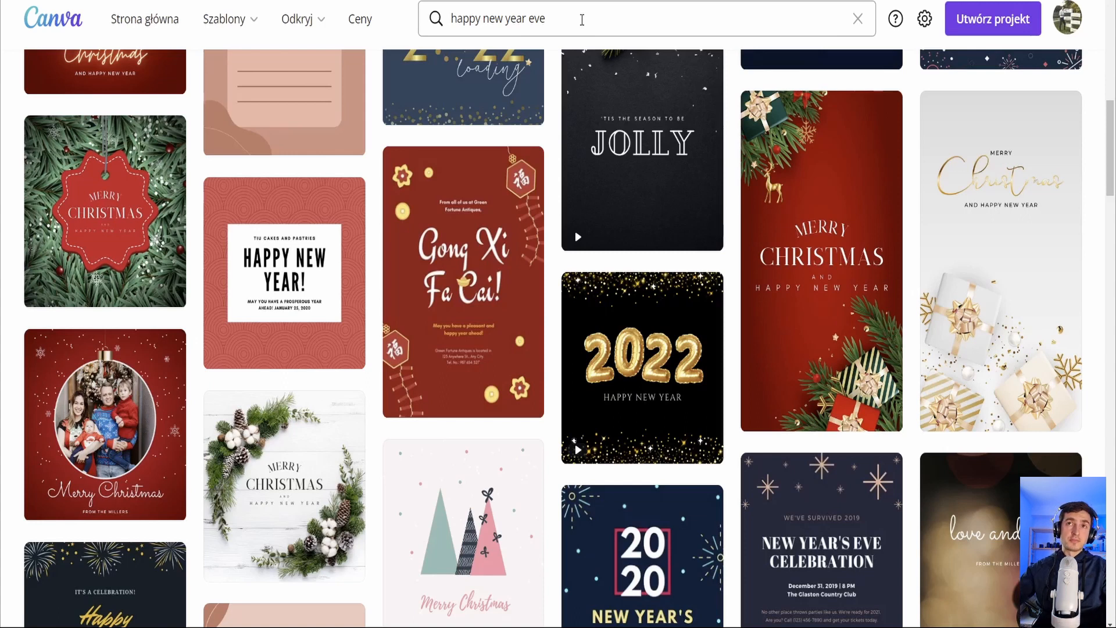
Step: Narrow the template search to "happy new year eve gold" and look through the designs
{"action": "left_click", "coordinate": [582, 19]}
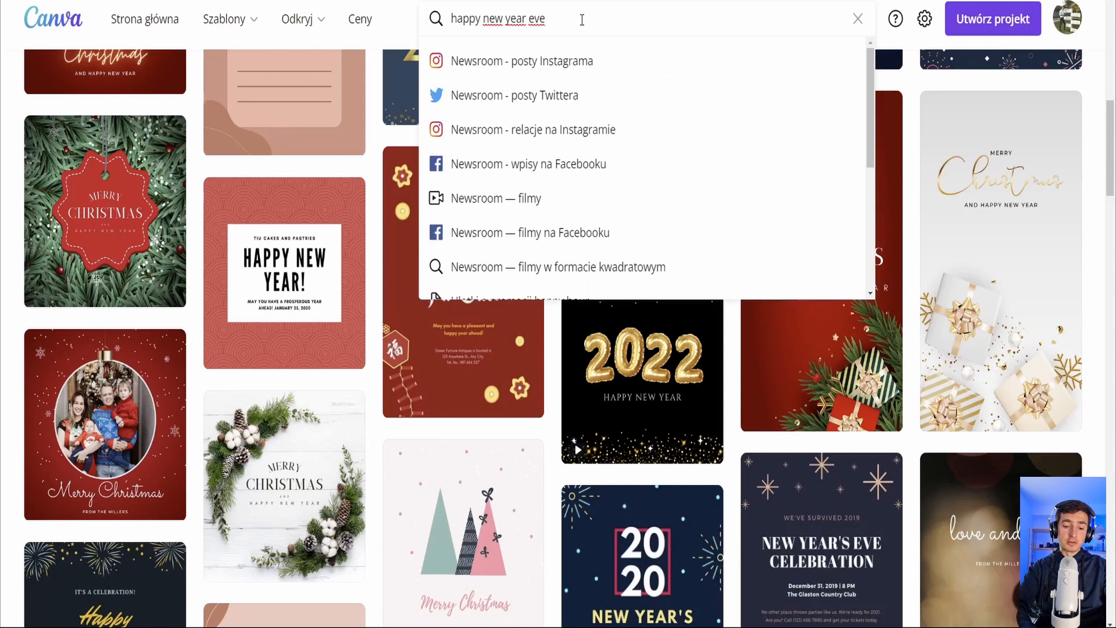
{"action": "type", "text": "GOLD"}
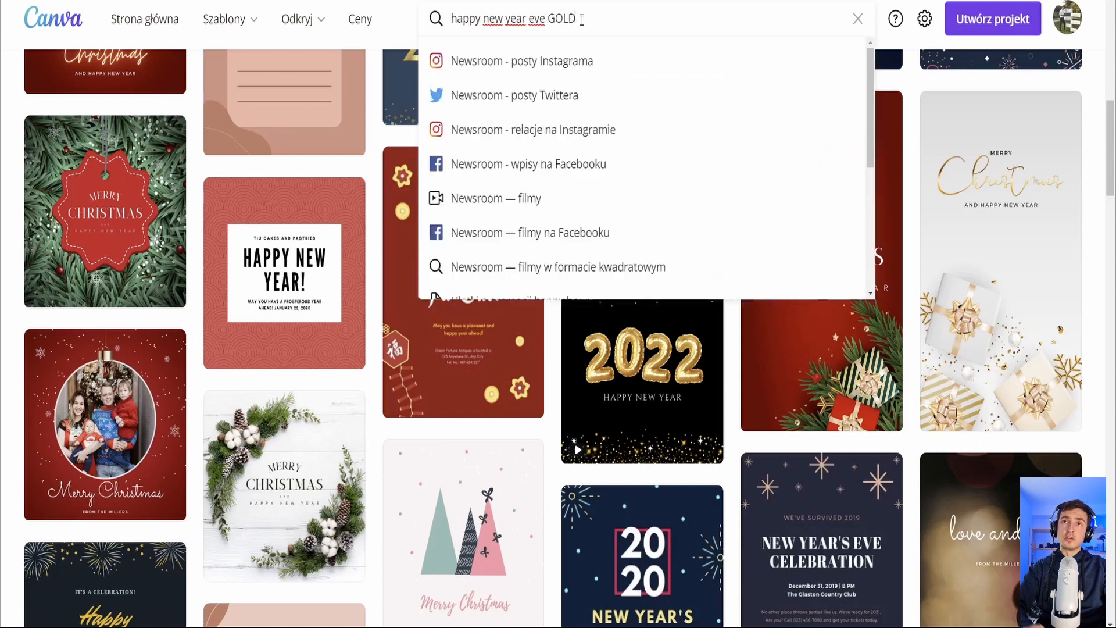
{"action": "key", "text": "Return"}
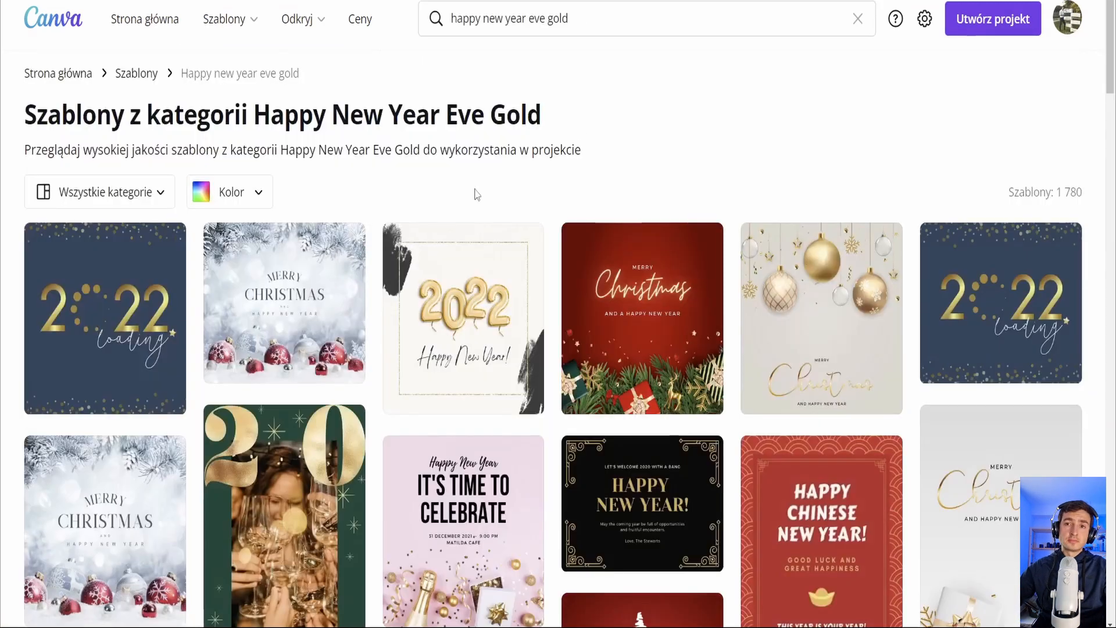
{"action": "scroll", "coordinate": [473, 192], "scroll_direction": "down", "scroll_amount": 12}
{"action": "scroll", "coordinate": [410, 231], "scroll_direction": "down", "scroll_amount": 20}
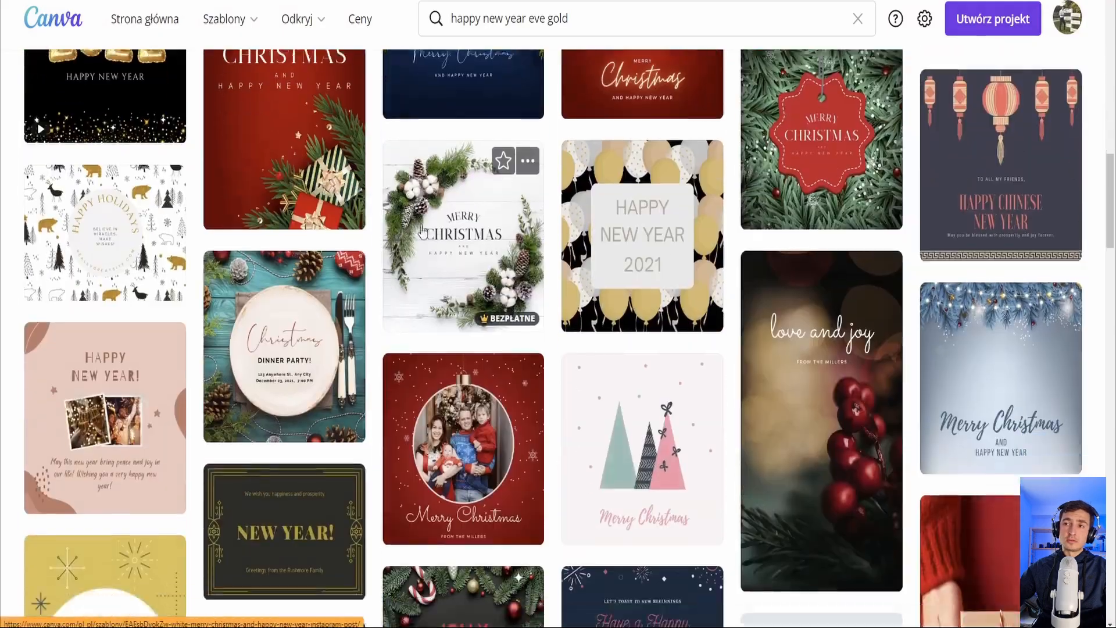
{"action": "scroll", "coordinate": [452, 226], "scroll_direction": "down", "scroll_amount": 15}
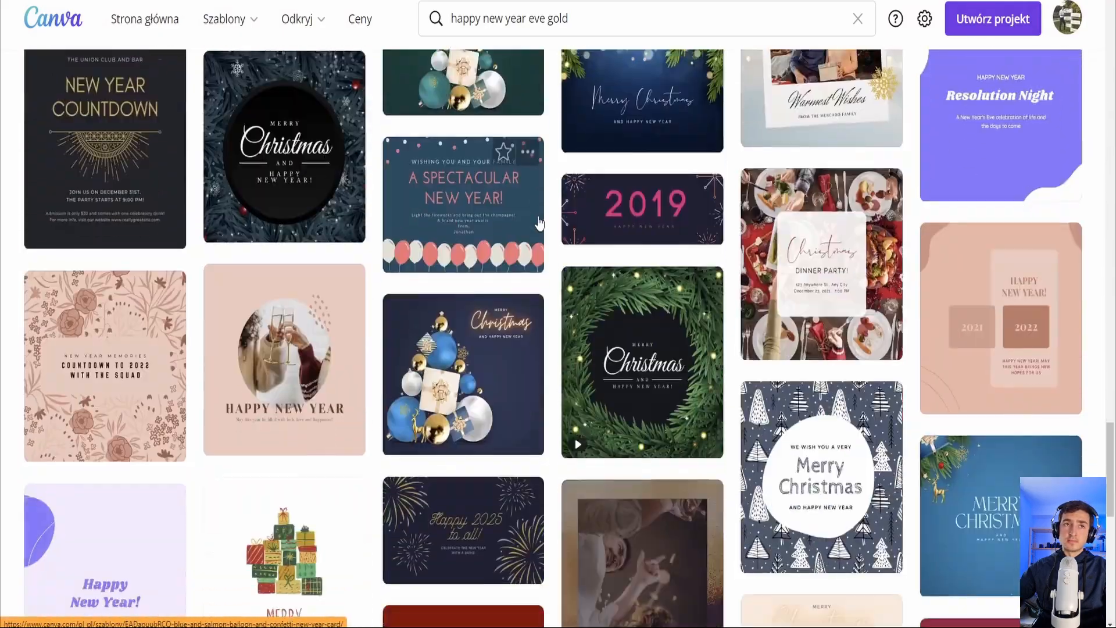
Step: Change the template search to "happy new year eve black gold" and look through the designs
{"action": "double_click", "coordinate": [556, 19]}
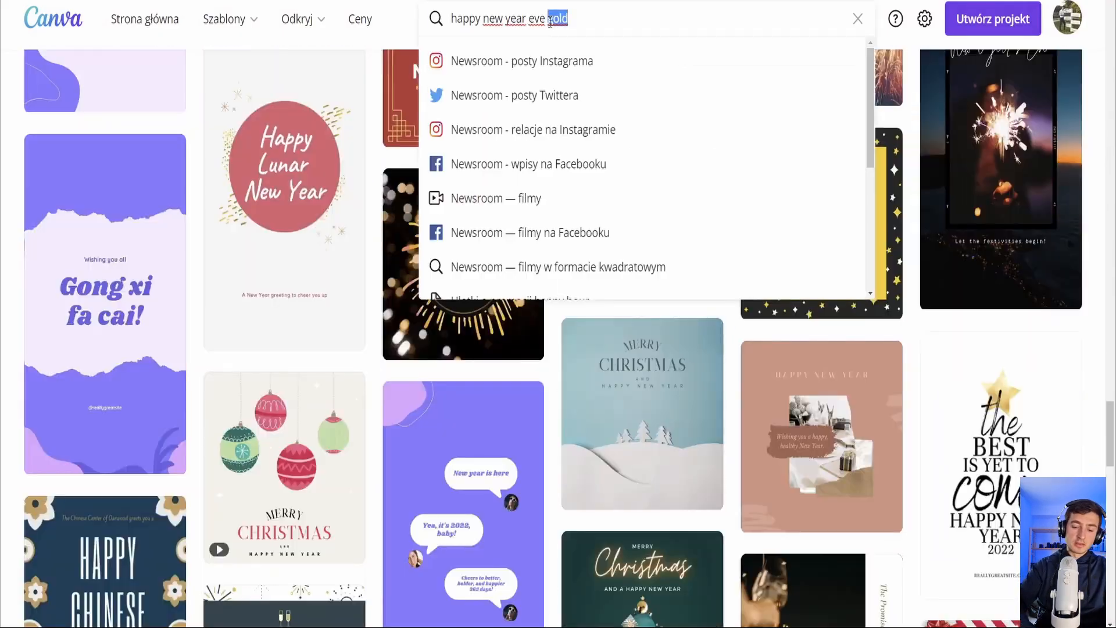
{"action": "type", "text": "BLACK GOLD"}
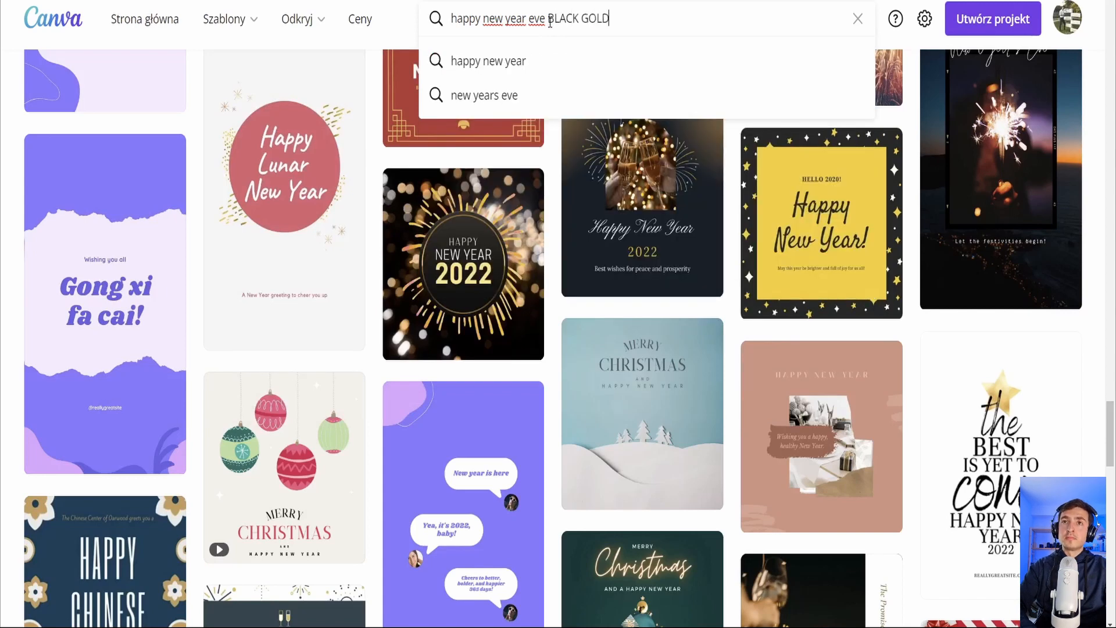
{"action": "key", "text": "Return"}
{"action": "scroll", "coordinate": [456, 285], "scroll_direction": "down", "scroll_amount": 8}
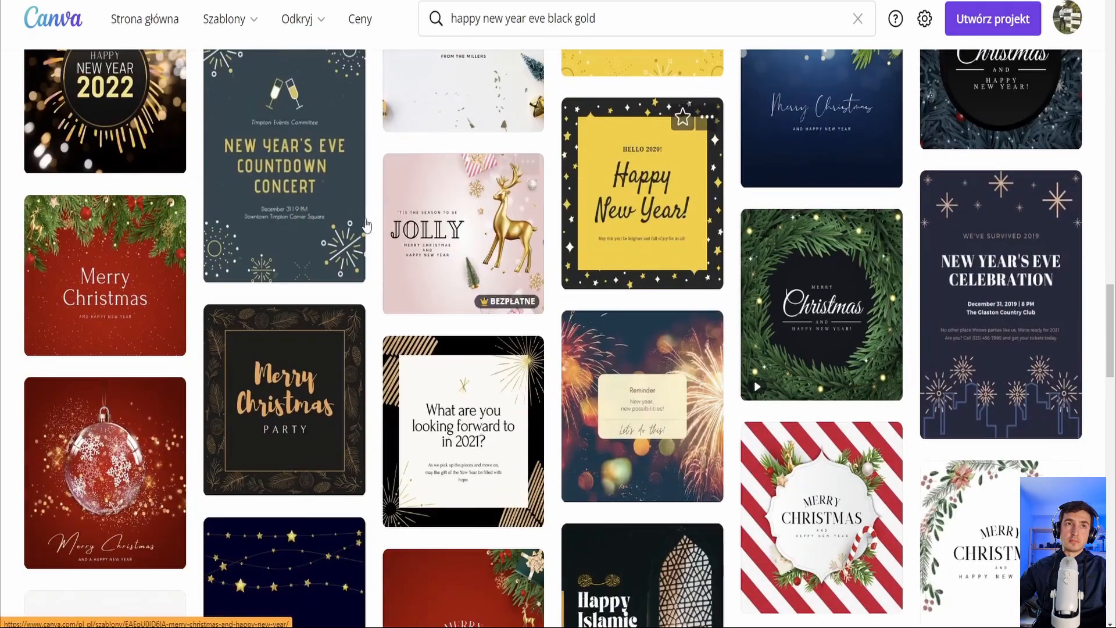
{"action": "scroll", "coordinate": [148, 316], "scroll_direction": "up", "scroll_amount": 3}
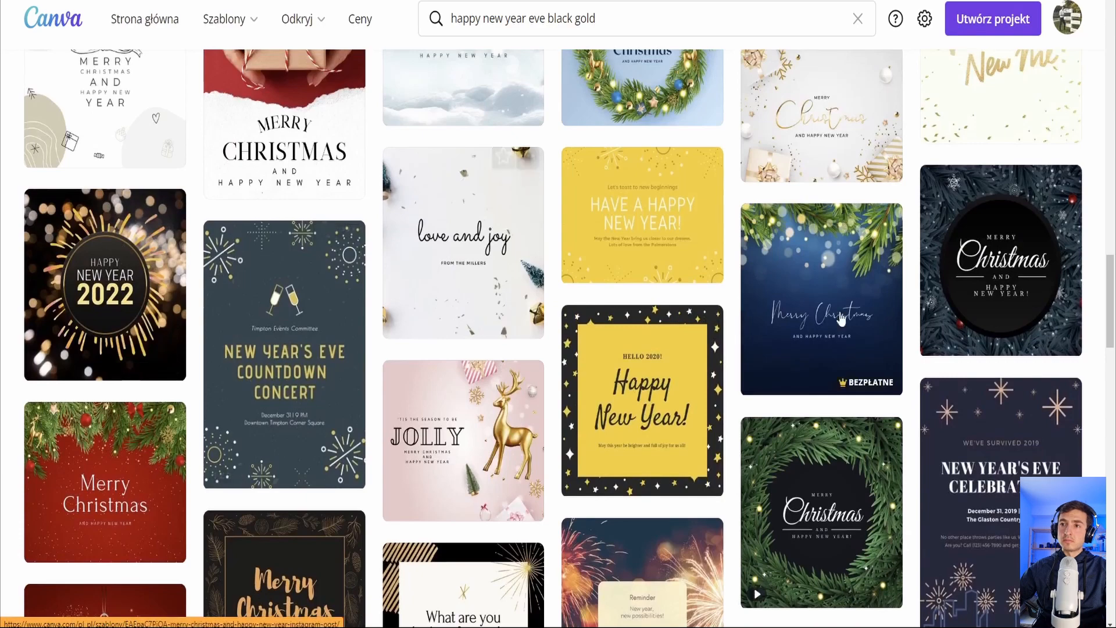
{"action": "scroll", "coordinate": [823, 316], "scroll_direction": "down", "scroll_amount": 7}
{"action": "scroll", "coordinate": [695, 305], "scroll_direction": "up", "scroll_amount": 2}
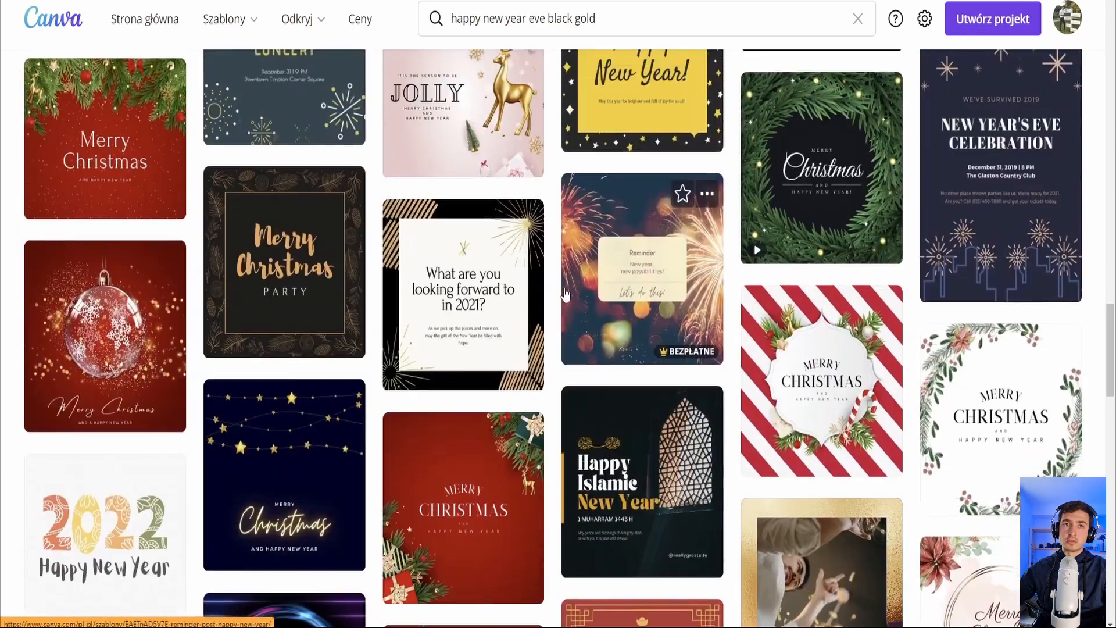
Step: Find the "Black Gold 2022 New Year Celebration Event Invitation" template and open it for customization
{"action": "scroll", "coordinate": [580, 298], "scroll_direction": "down", "scroll_amount": 11}
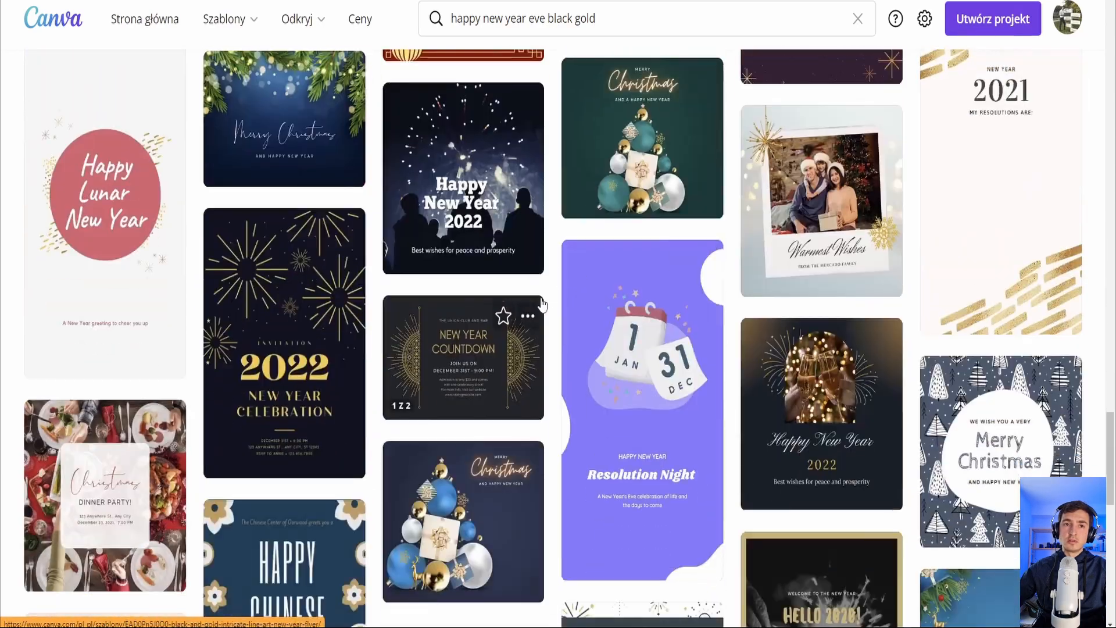
{"action": "left_click", "coordinate": [303, 314]}
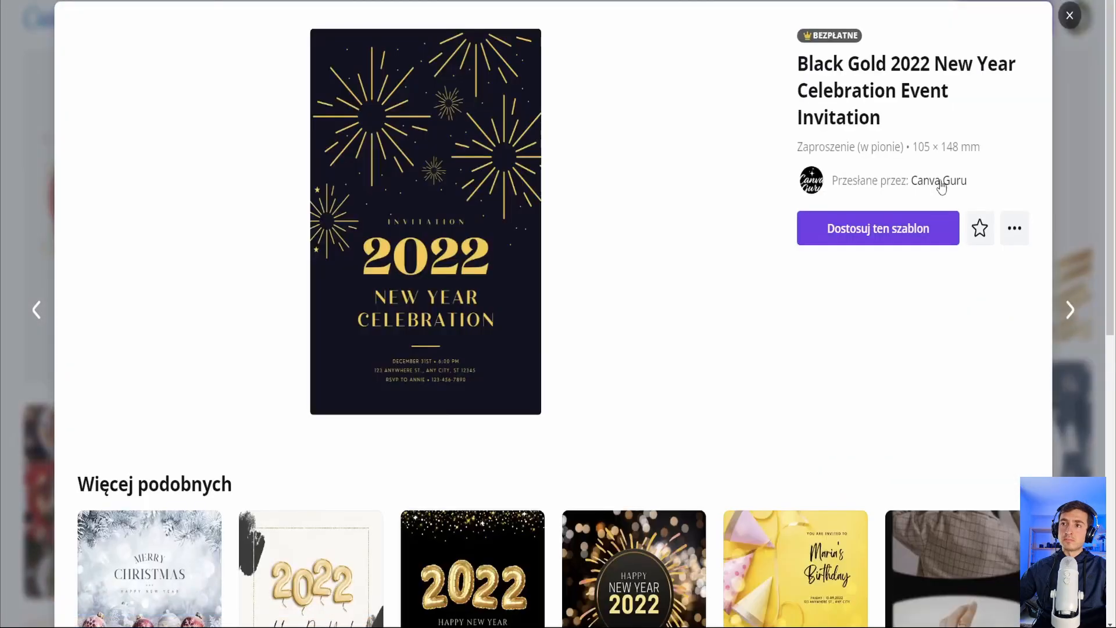
{"action": "left_click", "coordinate": [898, 232]}
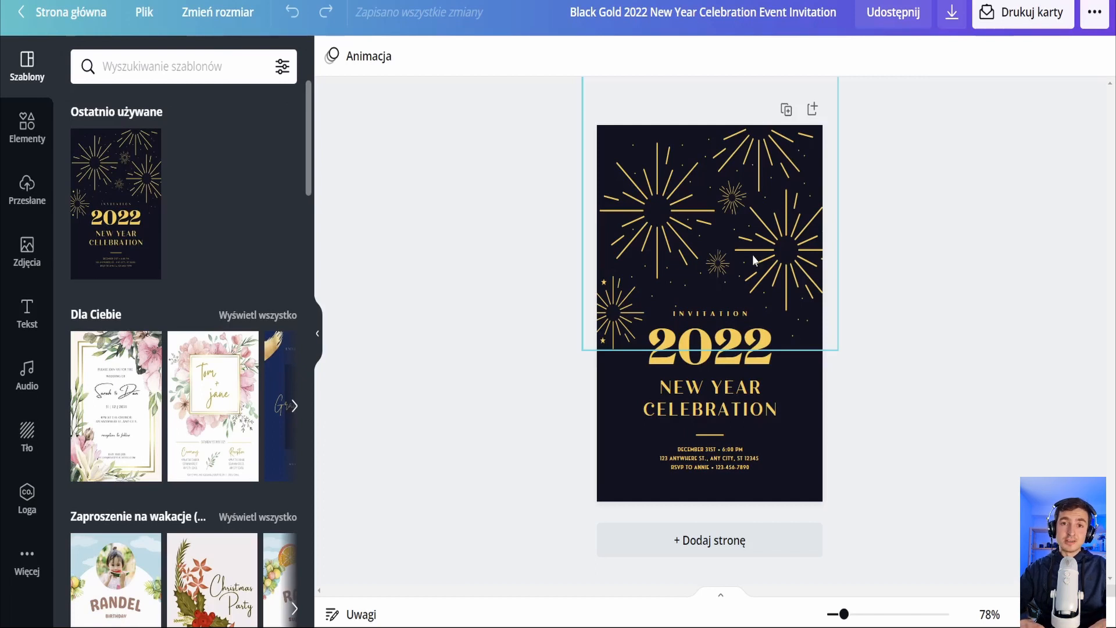
Step: Delete the gold fireworks graphic from the upper part of the invitation
{"action": "left_click", "coordinate": [752, 255]}
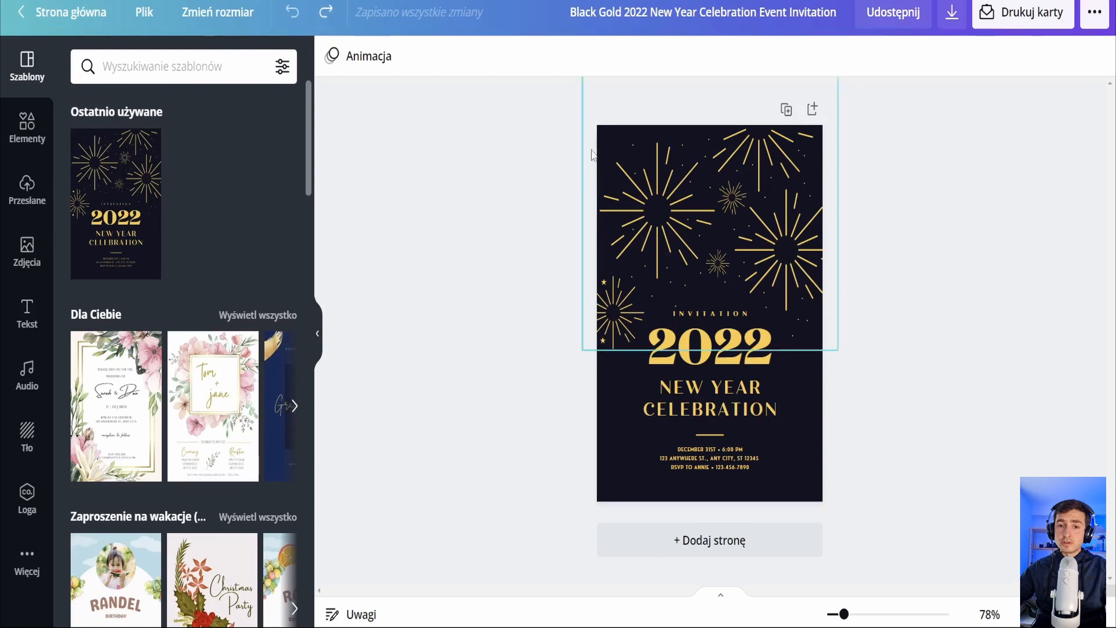
{"action": "key", "text": "Delete"}
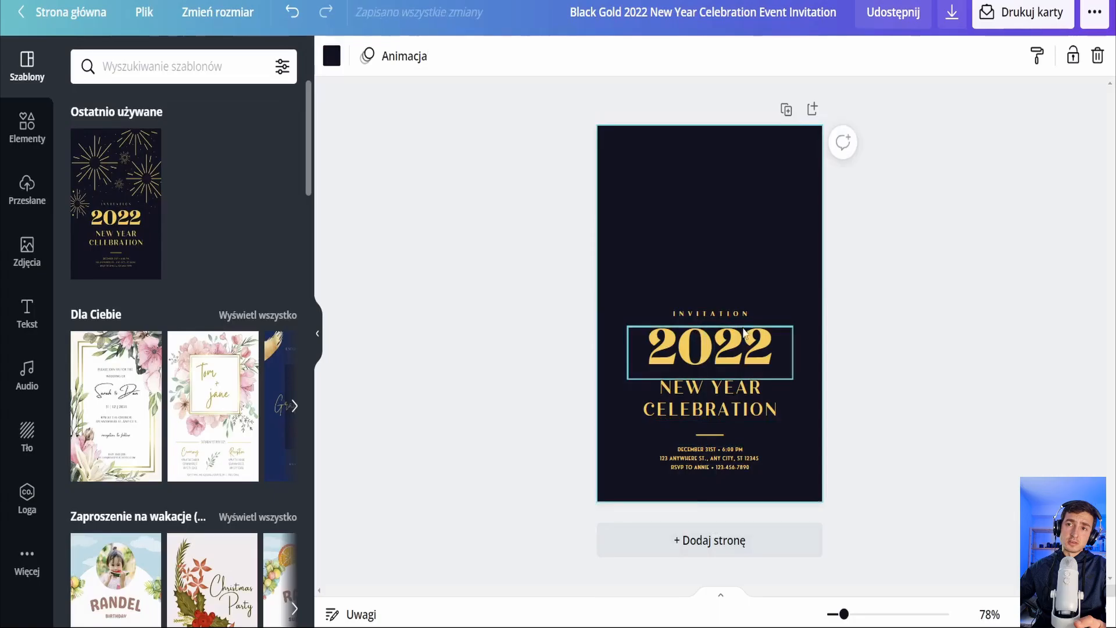
{"action": "left_click_drag", "start_coordinate": [718, 309], "coordinate": [693, 281]}
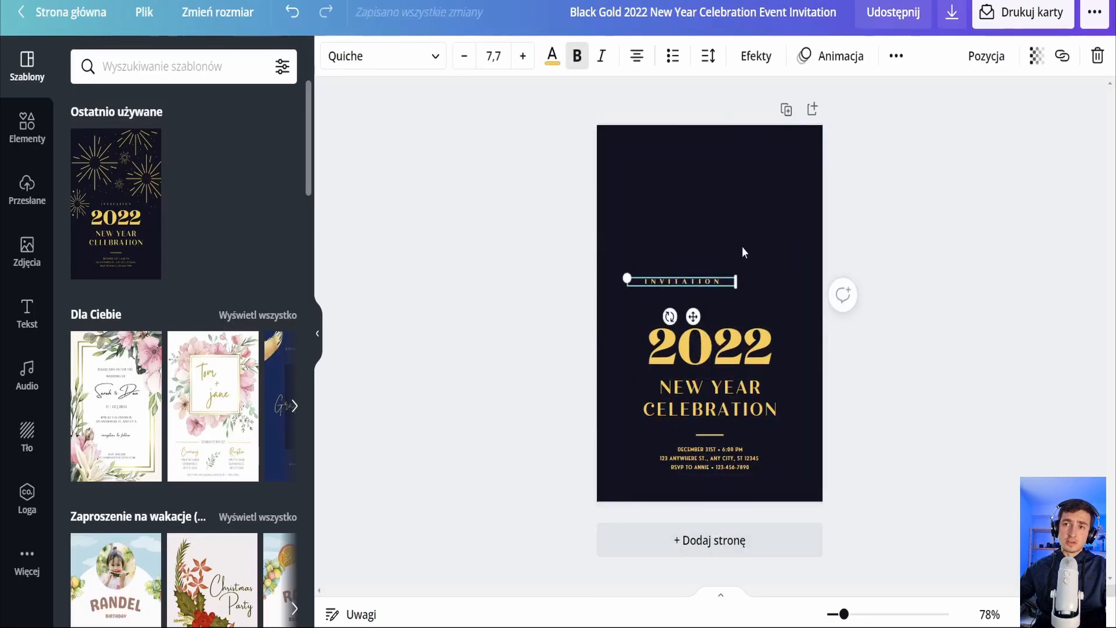
{"action": "key", "text": "ctrl+z"}
{"action": "left_click_drag", "start_coordinate": [736, 238], "coordinate": [714, 551]}
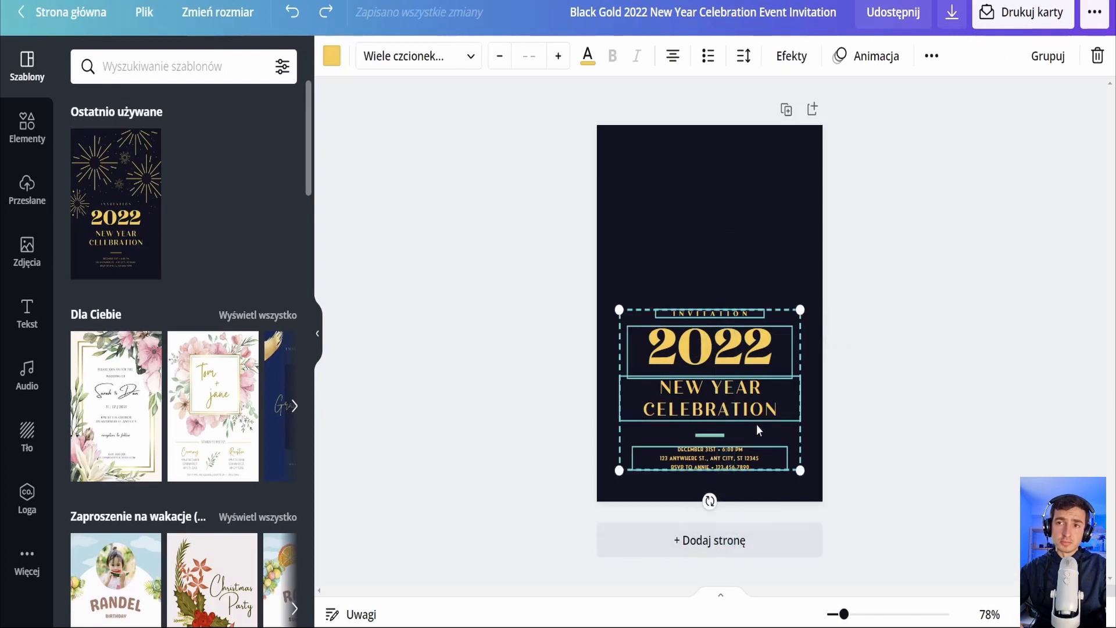
{"action": "key", "text": "ctrl+z"}
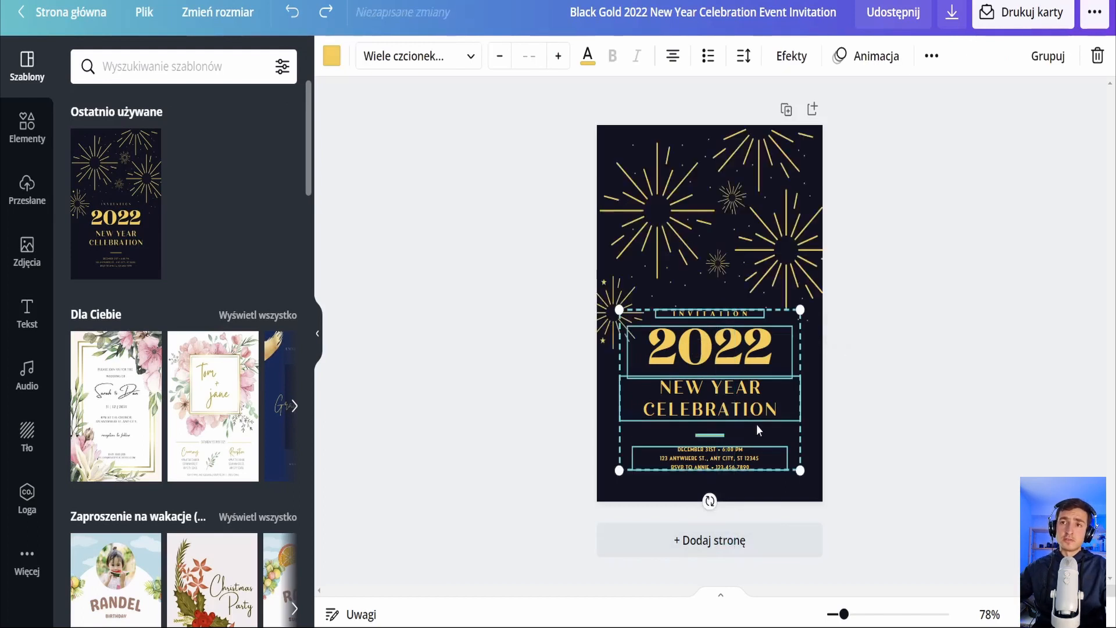
{"action": "left_click", "coordinate": [700, 236]}
{"action": "key", "text": "Delete"}
Step: Group all the text elements with the divider line and move the group partly off the invitation's lower right corner
{"action": "key", "text": "ctrl+a"}
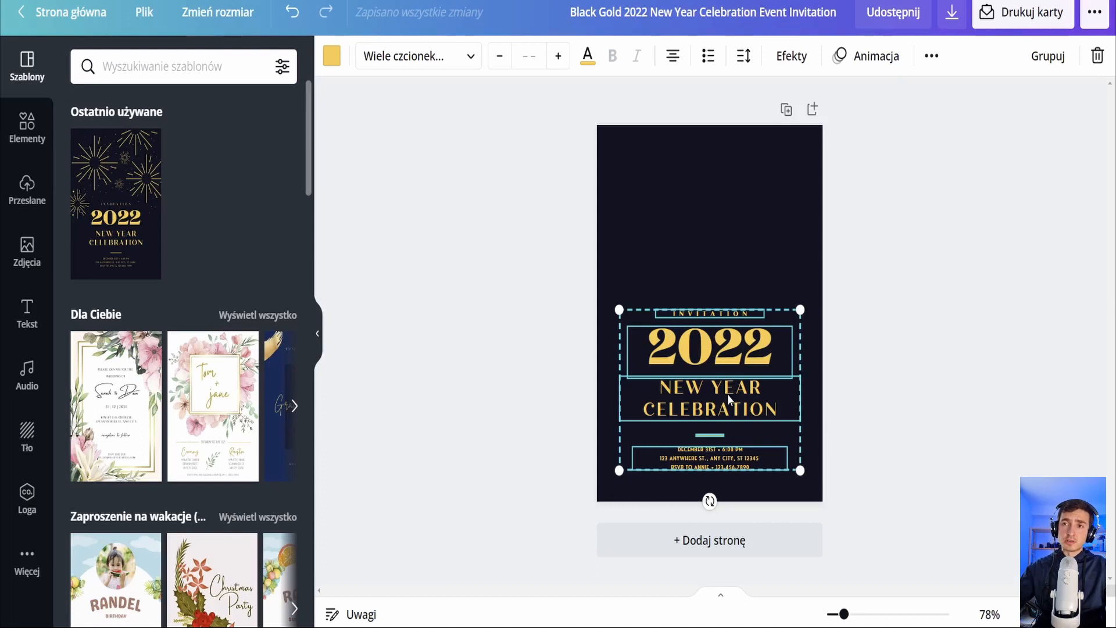
{"action": "left_click_drag", "start_coordinate": [710, 274], "coordinate": [702, 488]}
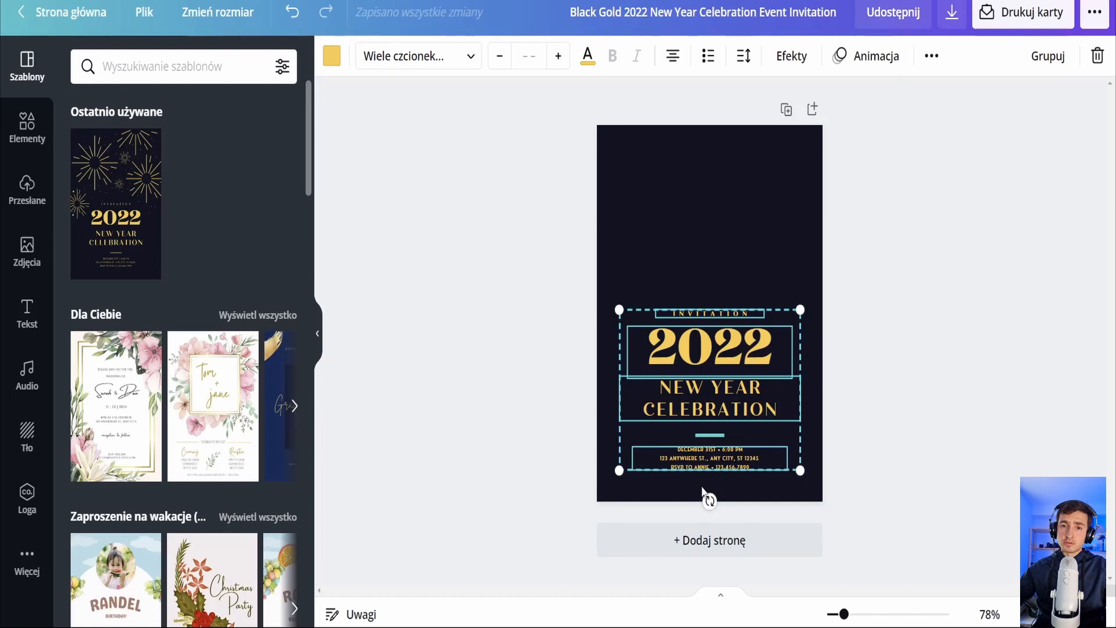
{"action": "left_click", "coordinate": [1050, 65]}
{"action": "left_click", "coordinate": [800, 262]}
{"action": "left_click_drag", "start_coordinate": [755, 369], "coordinate": [744, 434]}
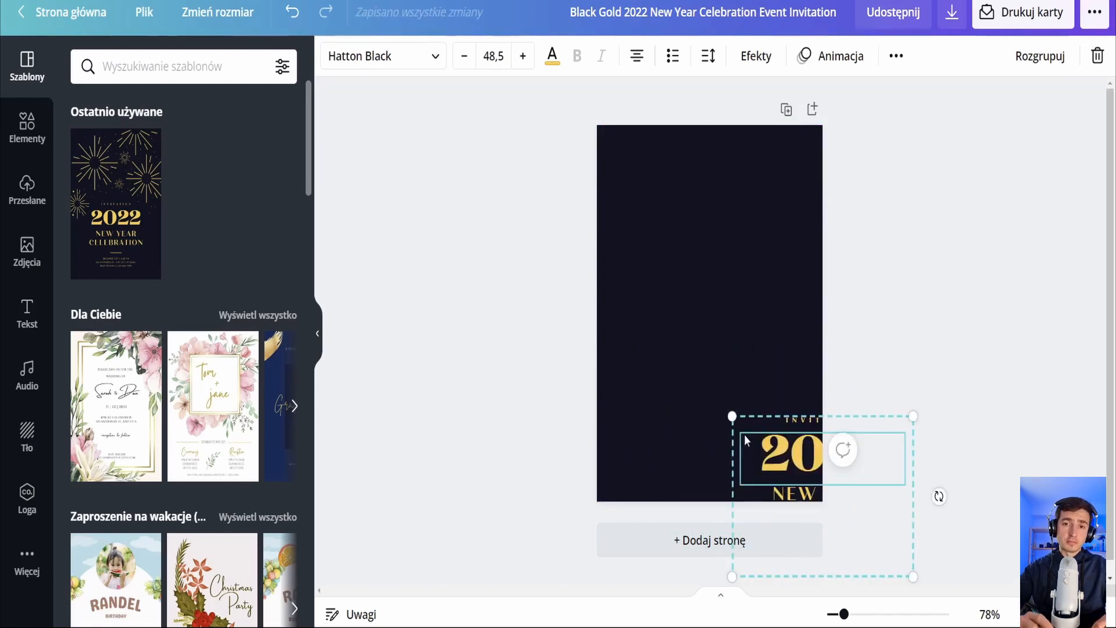
Step: Search the photo library for "FIREWORKS"
{"action": "left_click", "coordinate": [26, 251]}
{"action": "left_click", "coordinate": [129, 65]}
{"action": "type", "text": "FIREWORKS"}
{"action": "key", "text": "Return"}
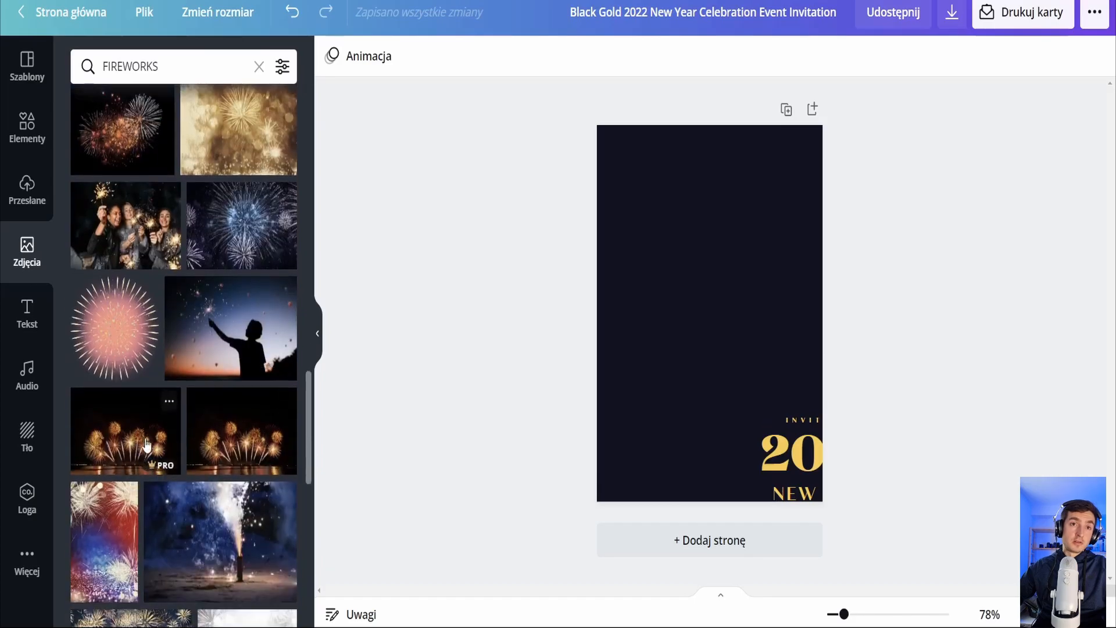
Step: Try the photo of golden fireworks over water, enlarged across the upper part of the invitation, and delete it
{"action": "left_click_drag", "start_coordinate": [123, 450], "coordinate": [649, 177]}
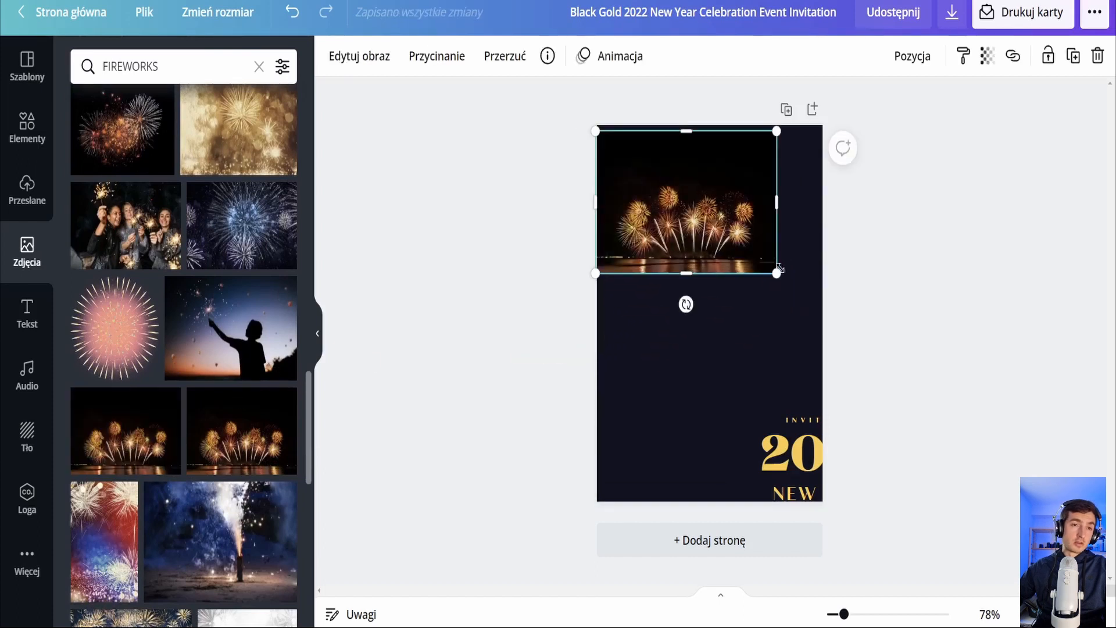
{"action": "left_click_drag", "start_coordinate": [777, 270], "coordinate": [921, 388]}
{"action": "left_click_drag", "start_coordinate": [812, 319], "coordinate": [752, 314]}
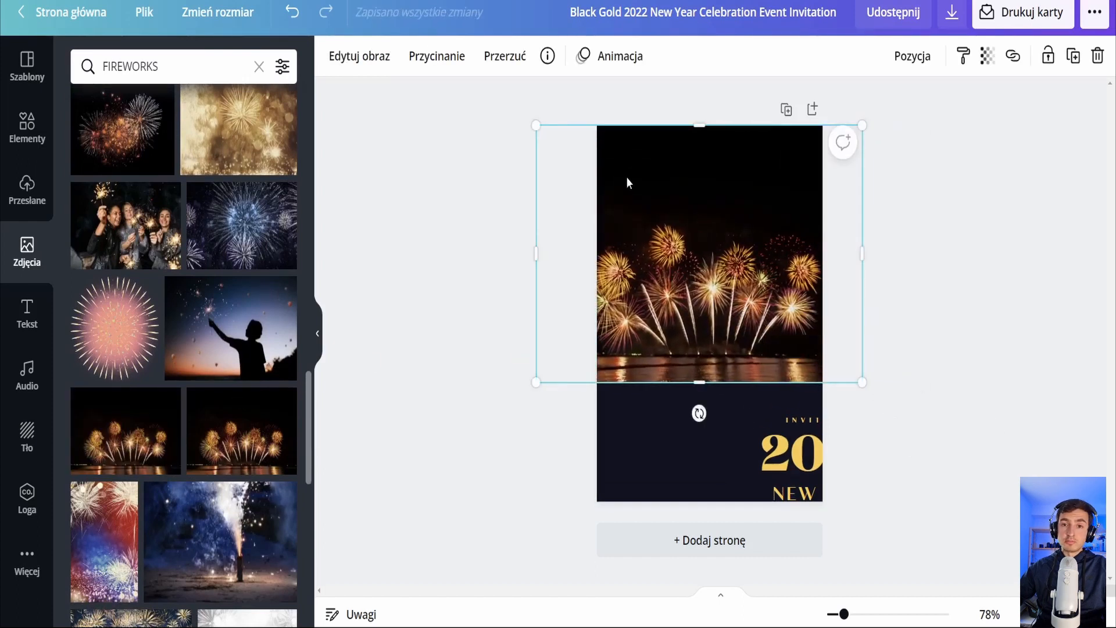
{"action": "mouse_move", "coordinate": [726, 245]}
{"action": "left_mouse_down"}
{"action": "mouse_move", "coordinate": [728, 237]}
{"action": "mouse_move", "coordinate": [730, 254]}
{"action": "left_mouse_up"}
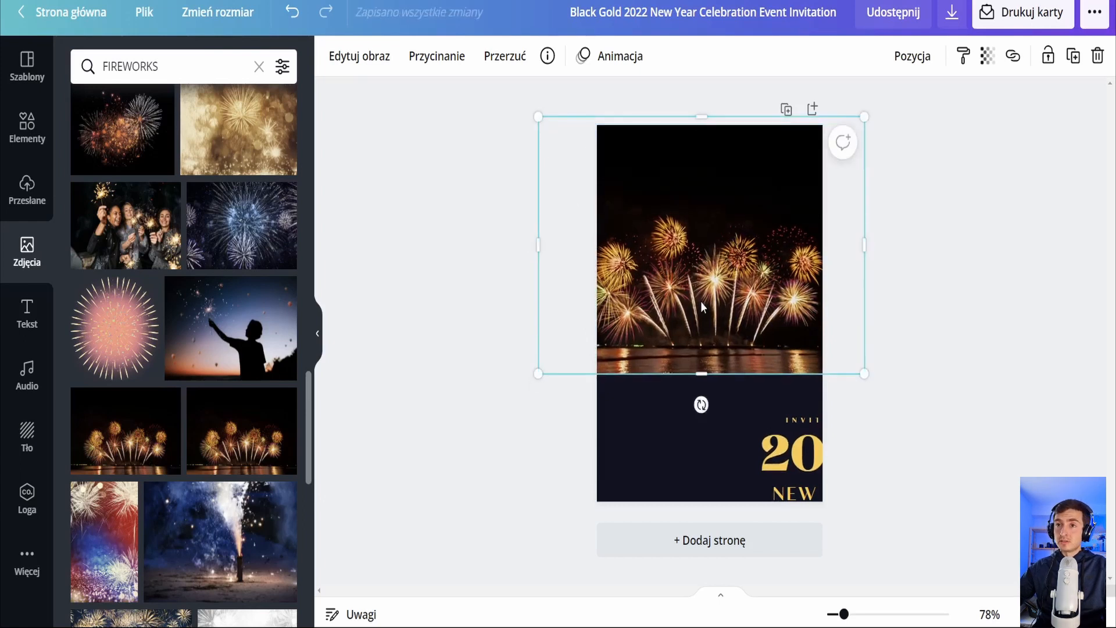
{"action": "left_click_drag", "start_coordinate": [700, 301], "coordinate": [708, 292]}
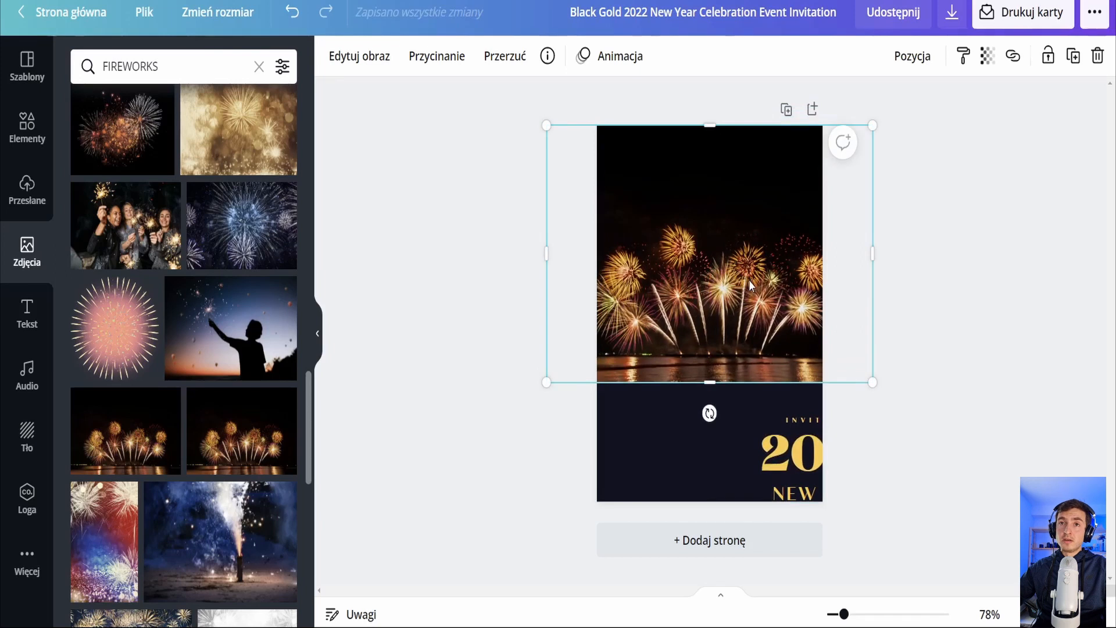
{"action": "key", "text": "Delete"}
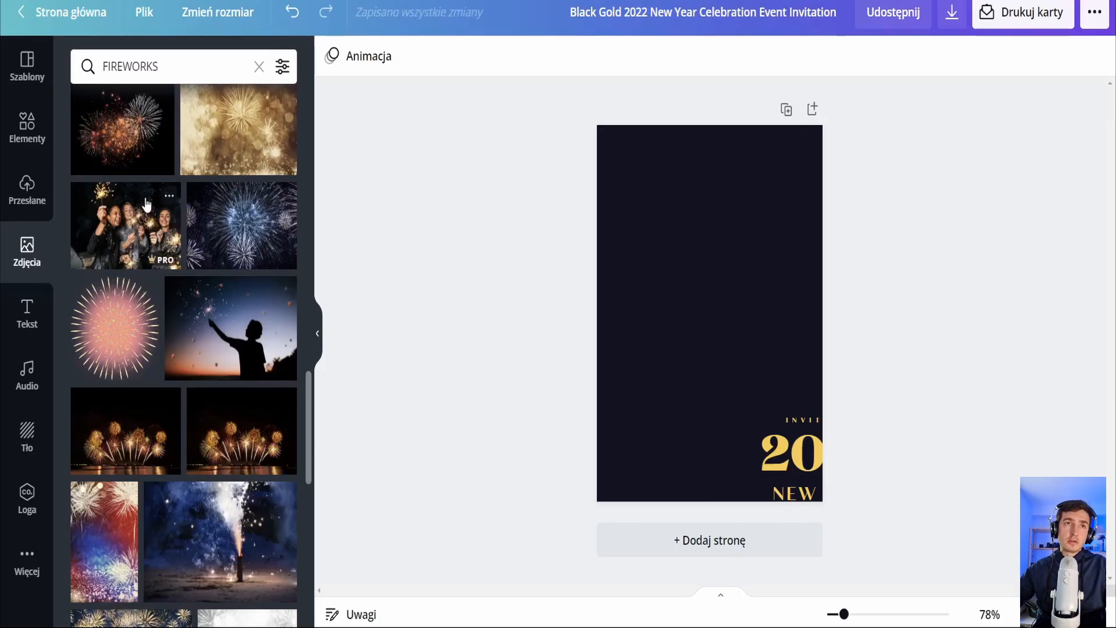
Step: Place the red and gold fireworks photo on the invitation, enlarge it beyond the page width and centre it at the top edge
{"action": "scroll", "coordinate": [176, 232], "scroll_direction": "up", "scroll_amount": 10}
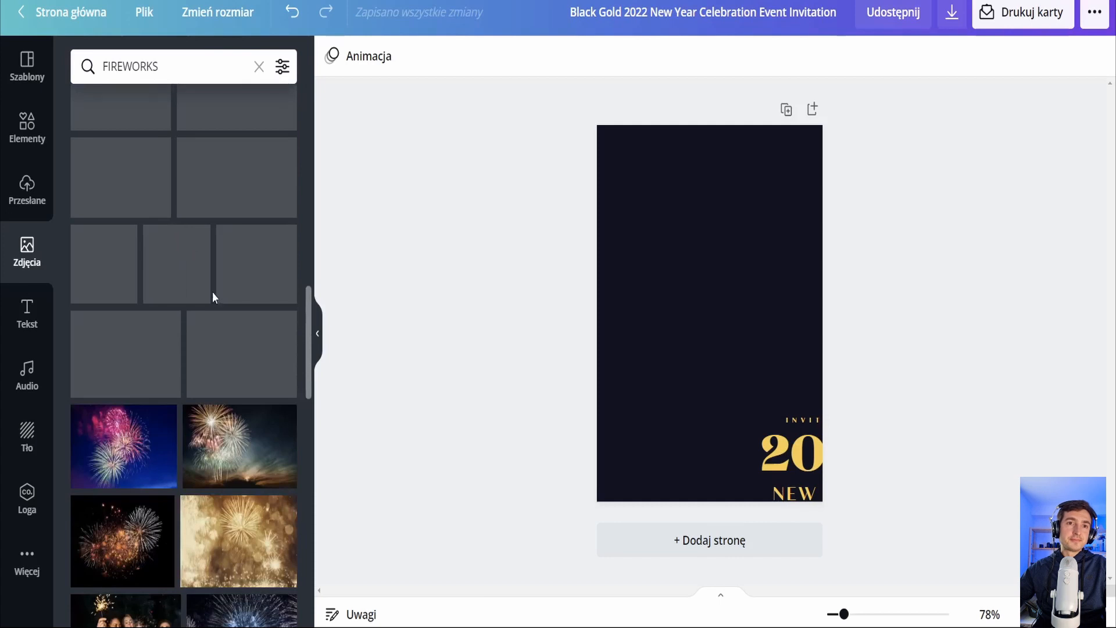
{"action": "scroll", "coordinate": [204, 281], "scroll_direction": "up", "scroll_amount": 5}
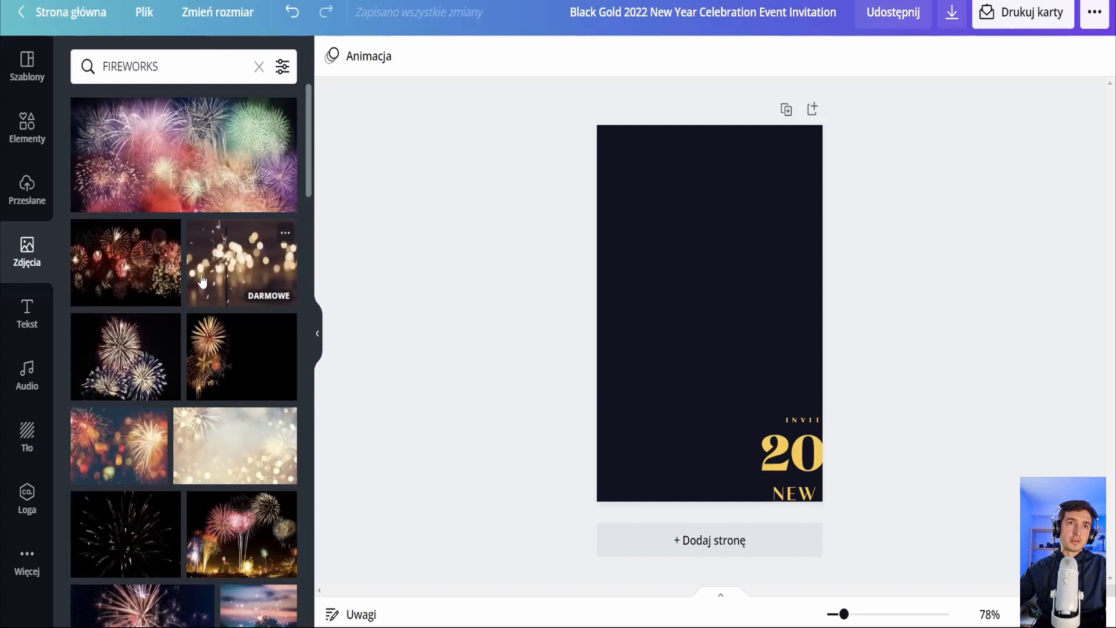
{"action": "left_click_drag", "start_coordinate": [130, 284], "coordinate": [674, 202]}
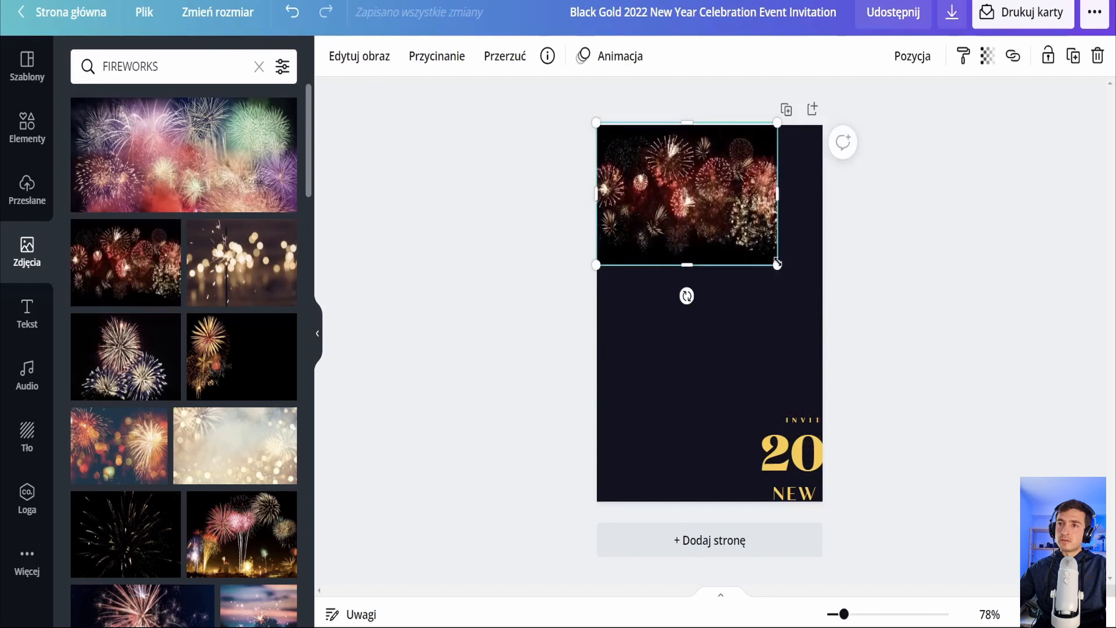
{"action": "left_click_drag", "start_coordinate": [777, 263], "coordinate": [899, 371]}
{"action": "left_click_drag", "start_coordinate": [722, 264], "coordinate": [687, 264]}
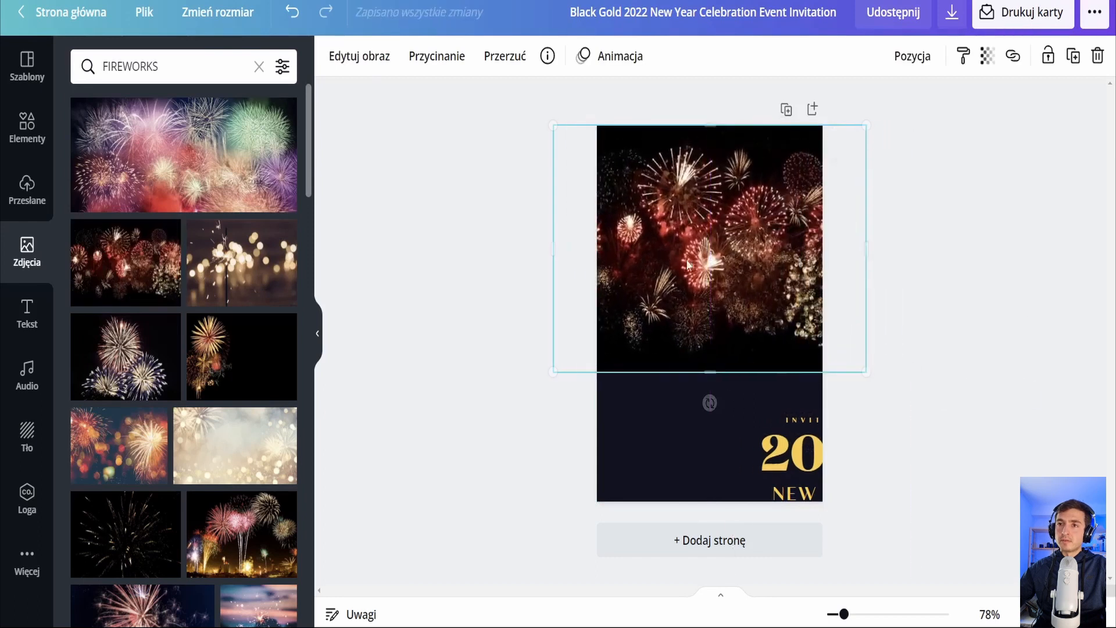
Step: Shift the fireworks photo slightly upward past the page's top edge, keeping it horizontally centred
{"action": "left_click", "coordinate": [921, 303]}
{"action": "left_click", "coordinate": [780, 287]}
{"action": "left_click", "coordinate": [983, 301]}
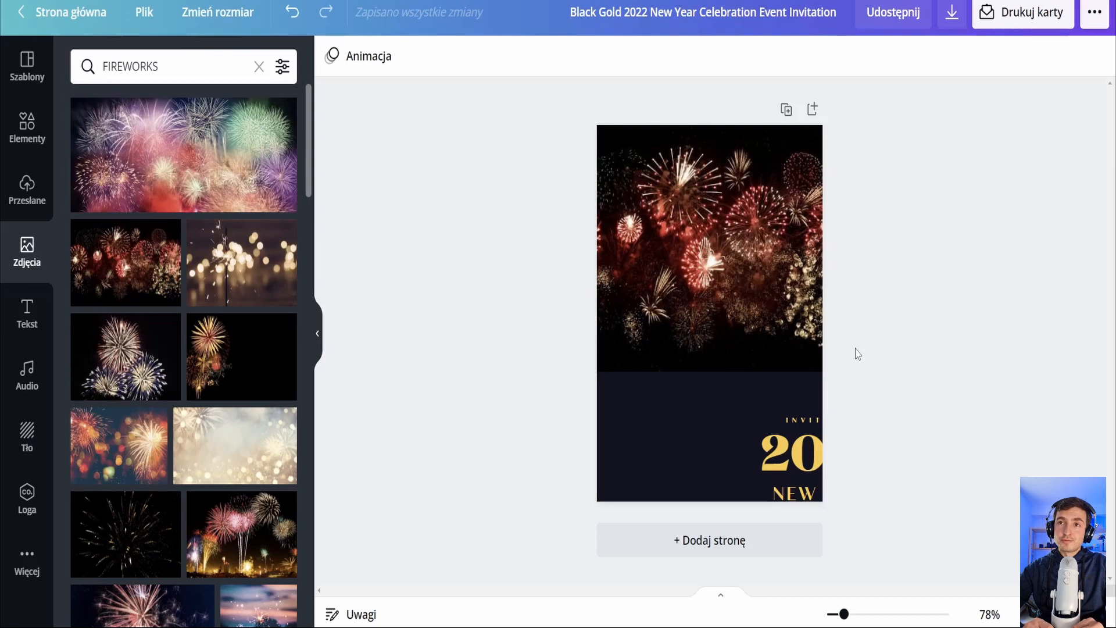
{"action": "left_click_drag", "start_coordinate": [740, 311], "coordinate": [738, 294]}
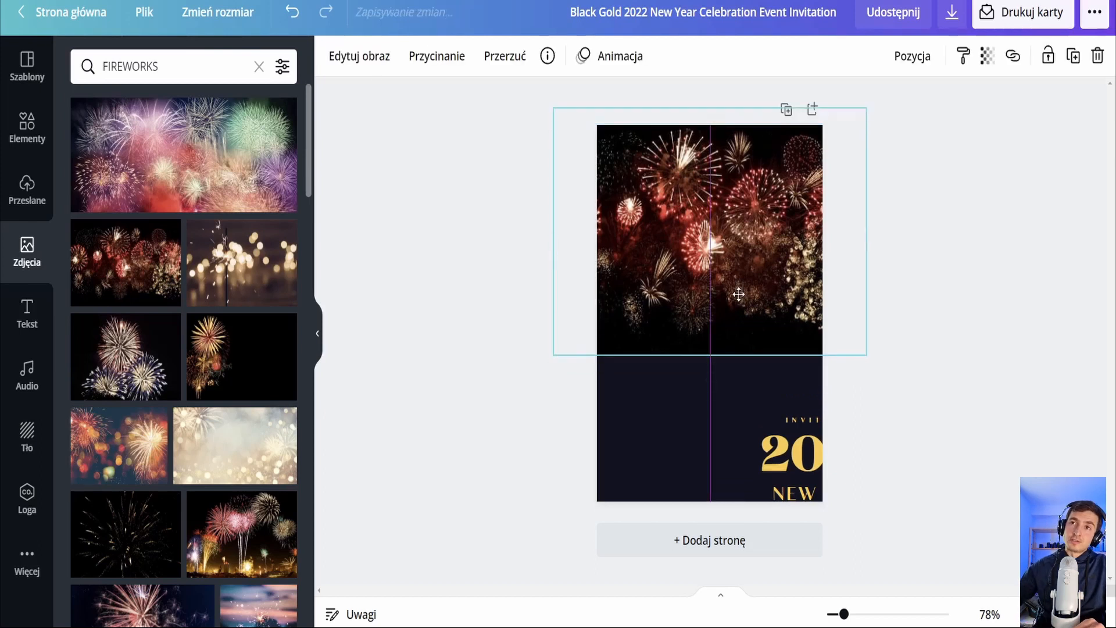
{"action": "left_click", "coordinate": [953, 315]}
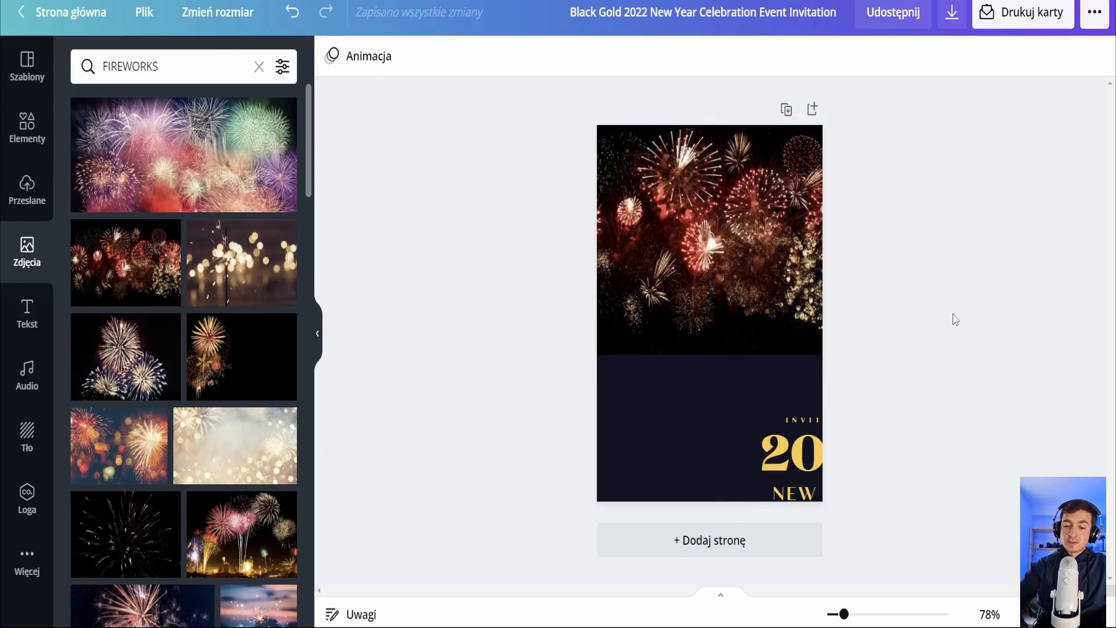
Step: Examine up close how the photo's lower edge meets the navy background, comparing the two areas
{"action": "key", "text": "ctrl+plus"}
{"action": "key", "text": "ctrl+plus"}
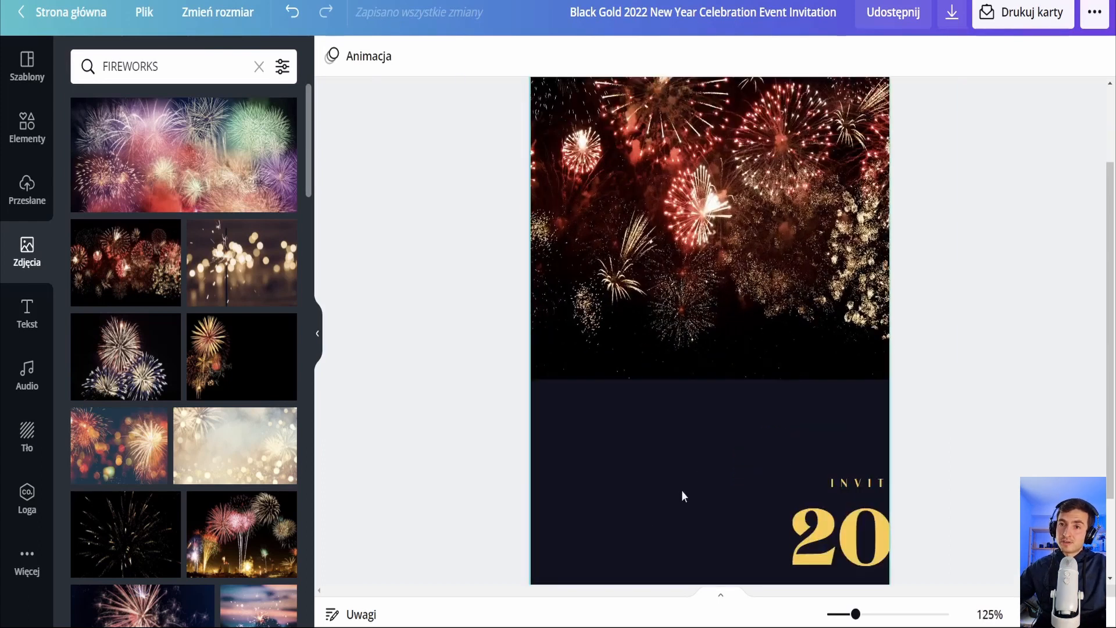
{"action": "left_click", "coordinate": [757, 351]}
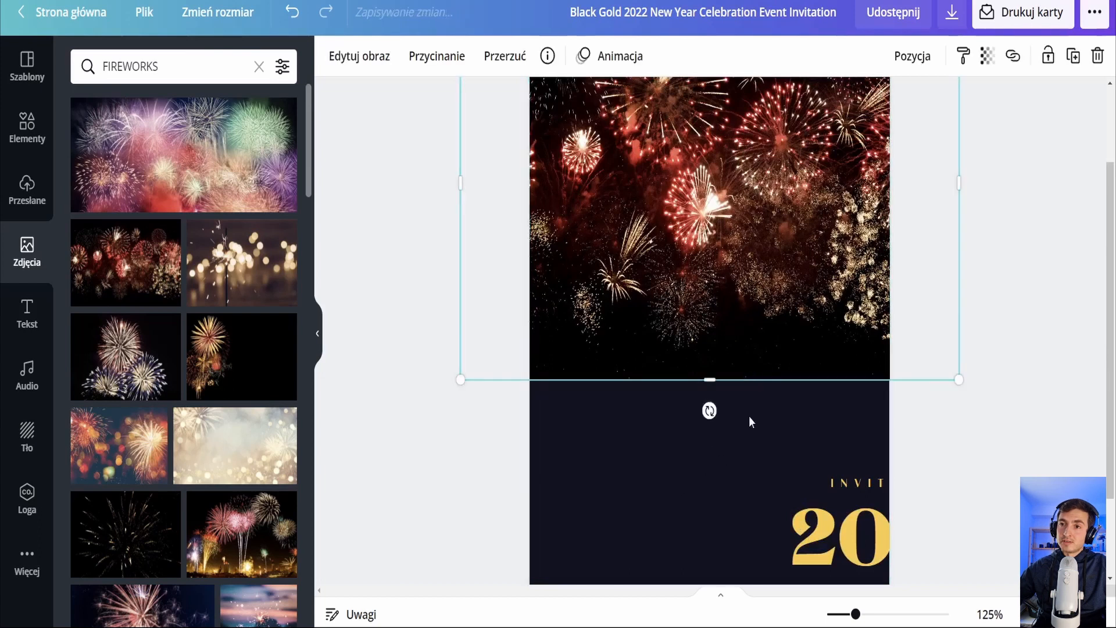
{"action": "left_click", "coordinate": [733, 458]}
{"action": "left_click", "coordinate": [763, 363]}
{"action": "left_click", "coordinate": [756, 458]}
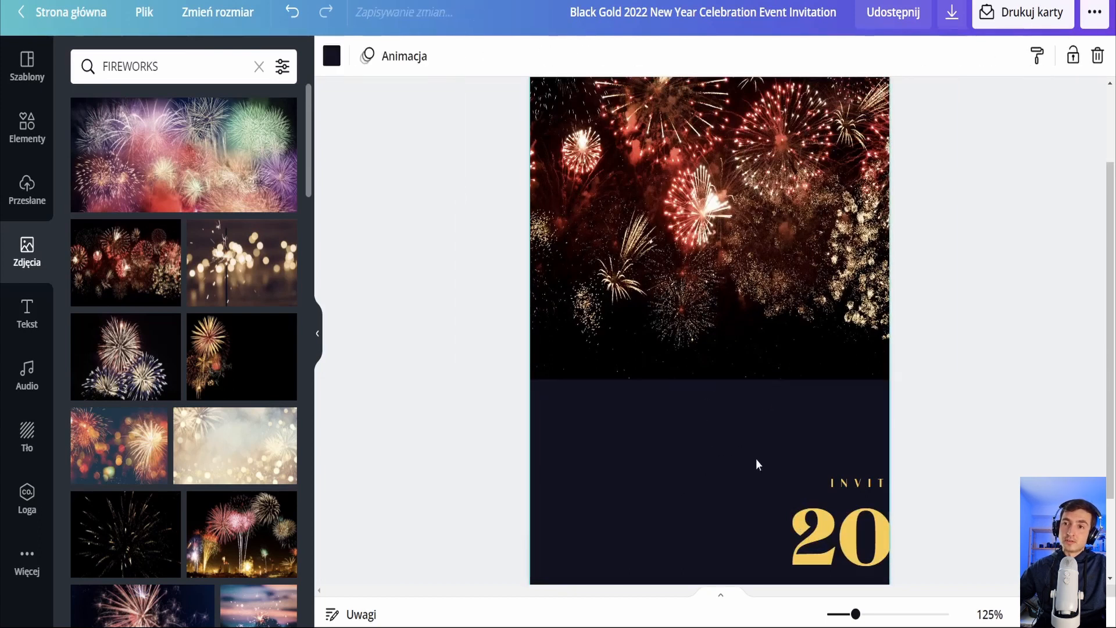
{"action": "left_click", "coordinate": [763, 359]}
{"action": "left_click", "coordinate": [759, 452]}
{"action": "left_click", "coordinate": [783, 349]}
{"action": "left_click", "coordinate": [778, 446]}
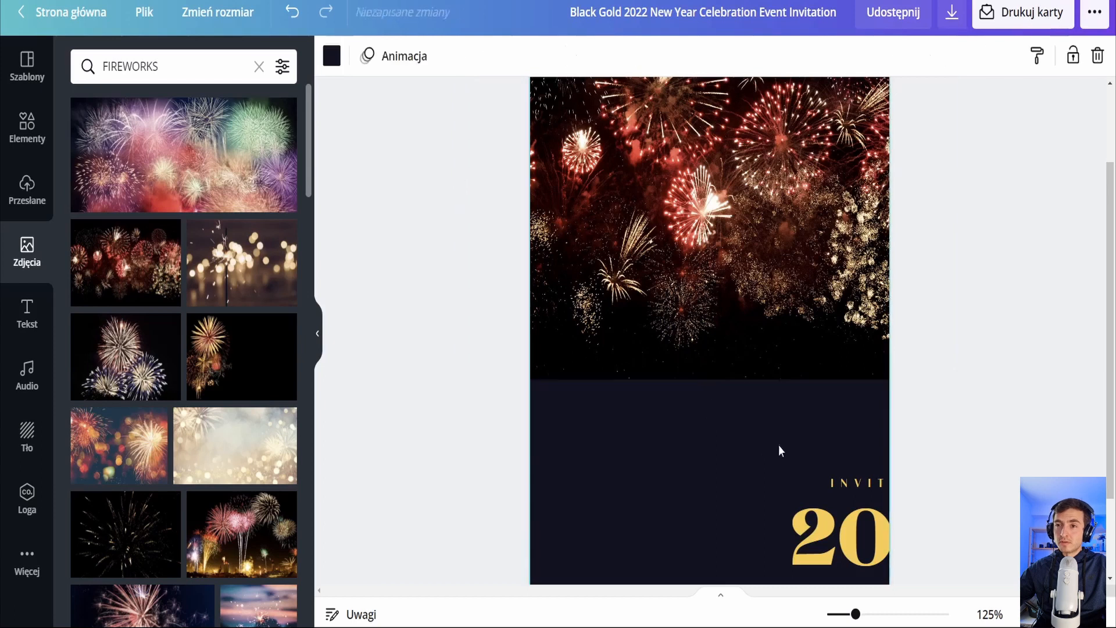
{"action": "left_click", "coordinate": [775, 358]}
{"action": "left_click", "coordinate": [773, 421]}
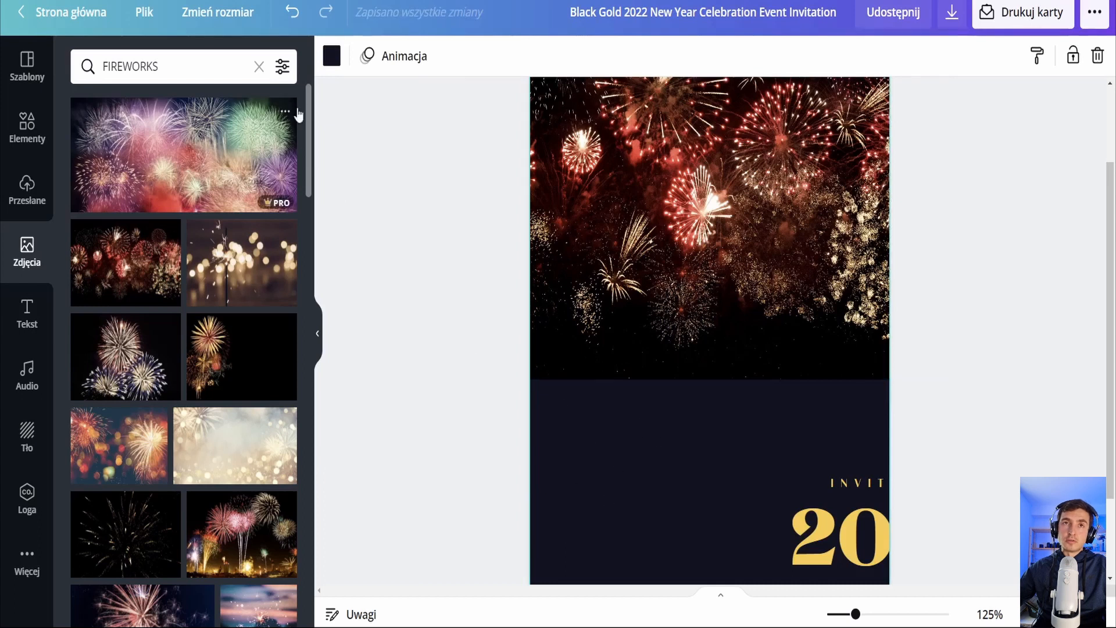
Step: Try the photo's beige and brown tones as the page background colour, and settle on its near-black #0d0303
{"action": "left_click", "coordinate": [331, 56]}
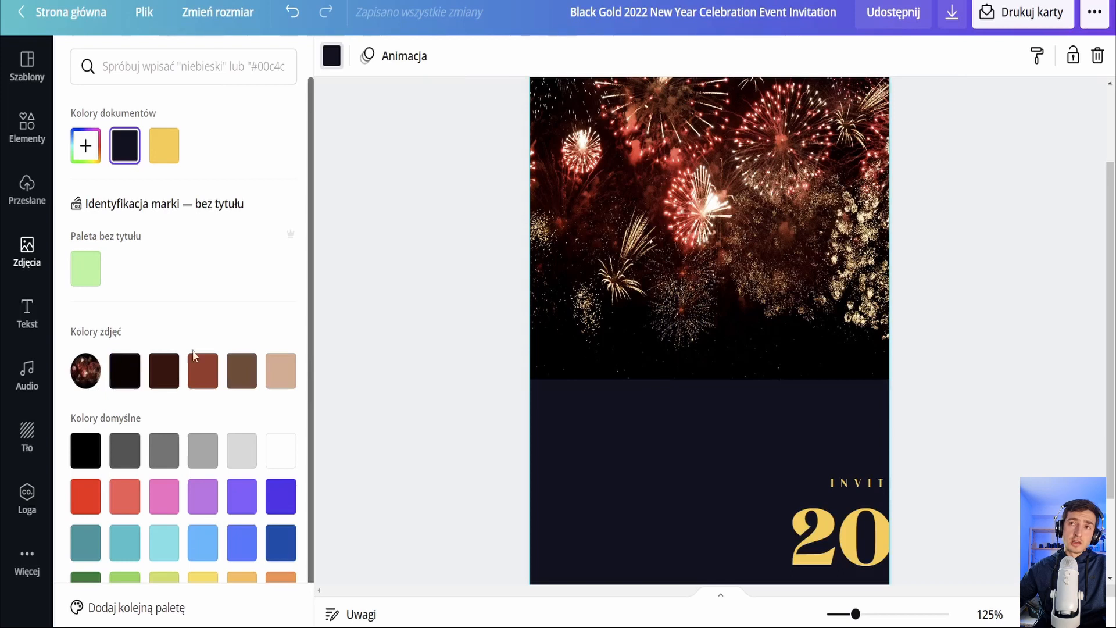
{"action": "left_click", "coordinate": [240, 370]}
{"action": "left_click", "coordinate": [125, 371]}
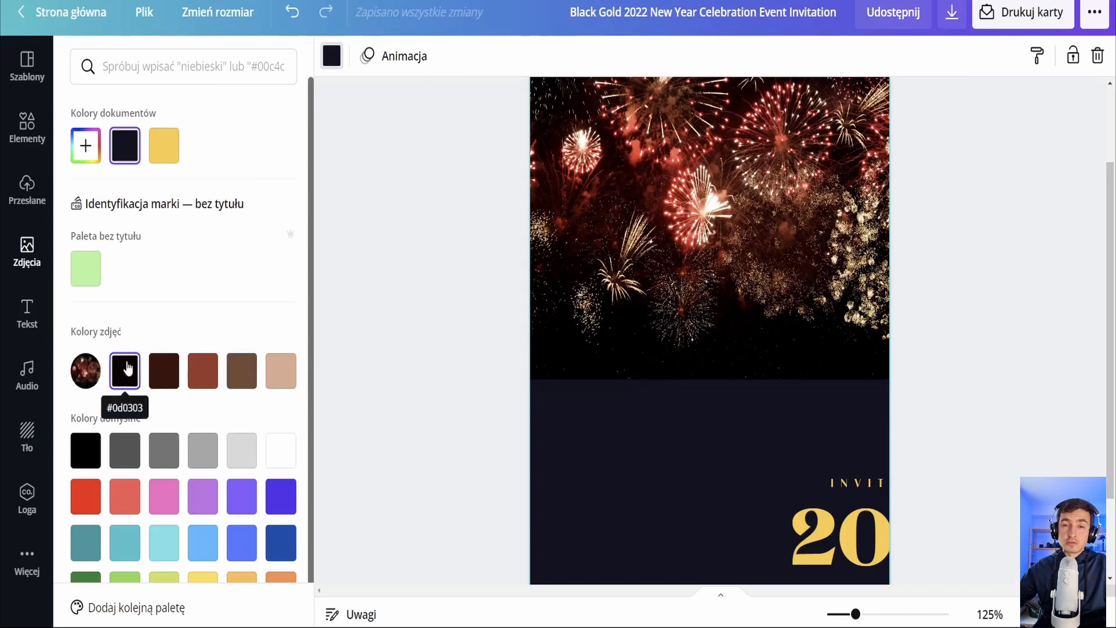
{"action": "left_click", "coordinate": [165, 371]}
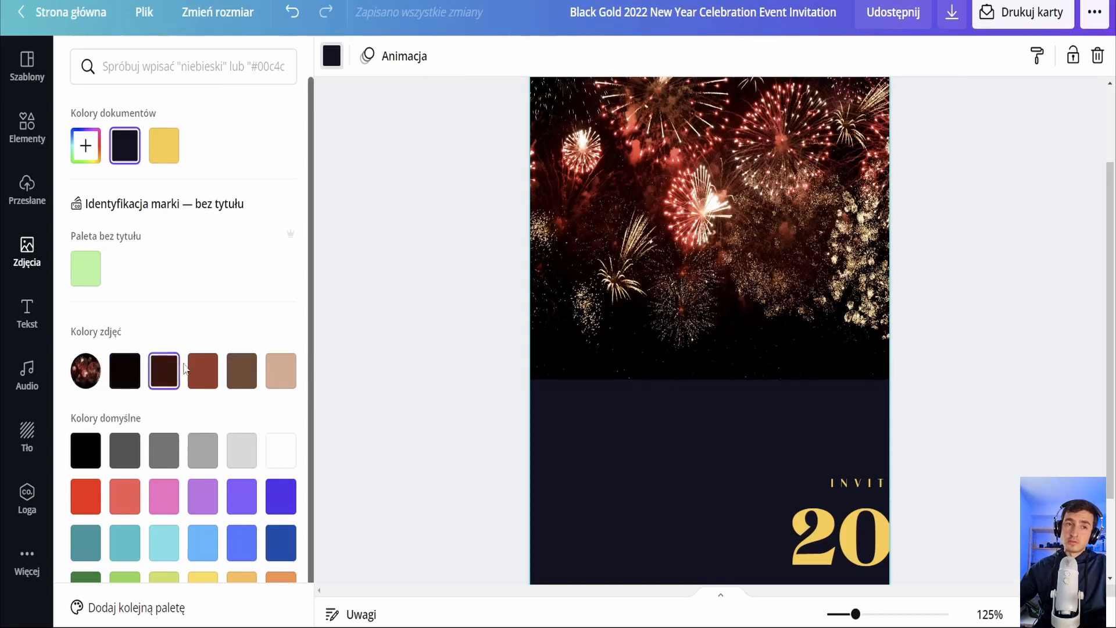
{"action": "left_click", "coordinate": [206, 367]}
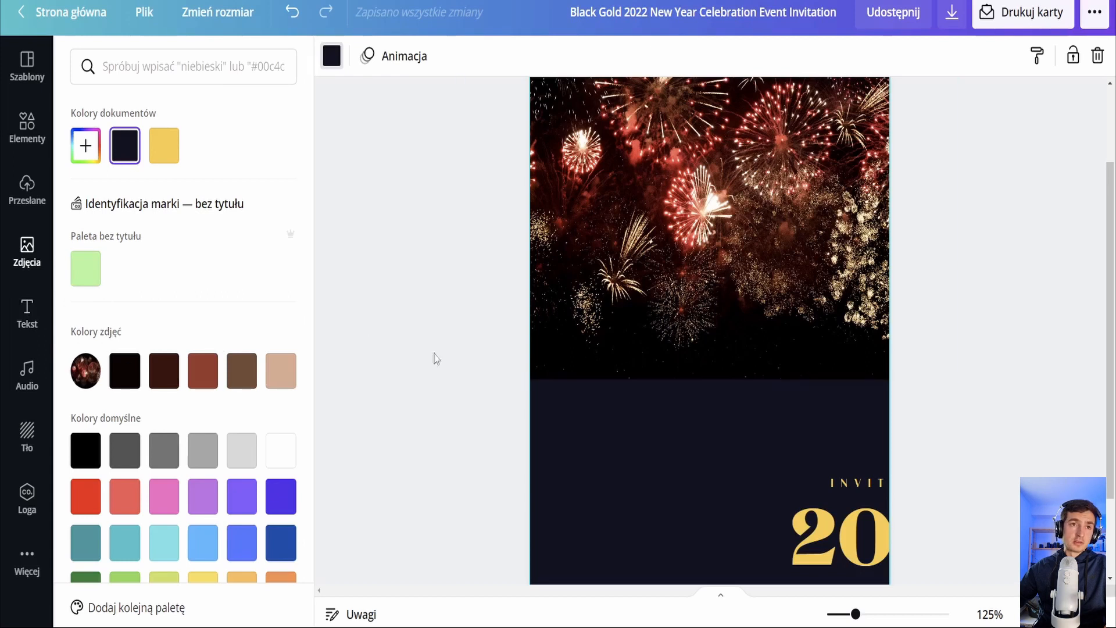
{"action": "left_click", "coordinate": [291, 382]}
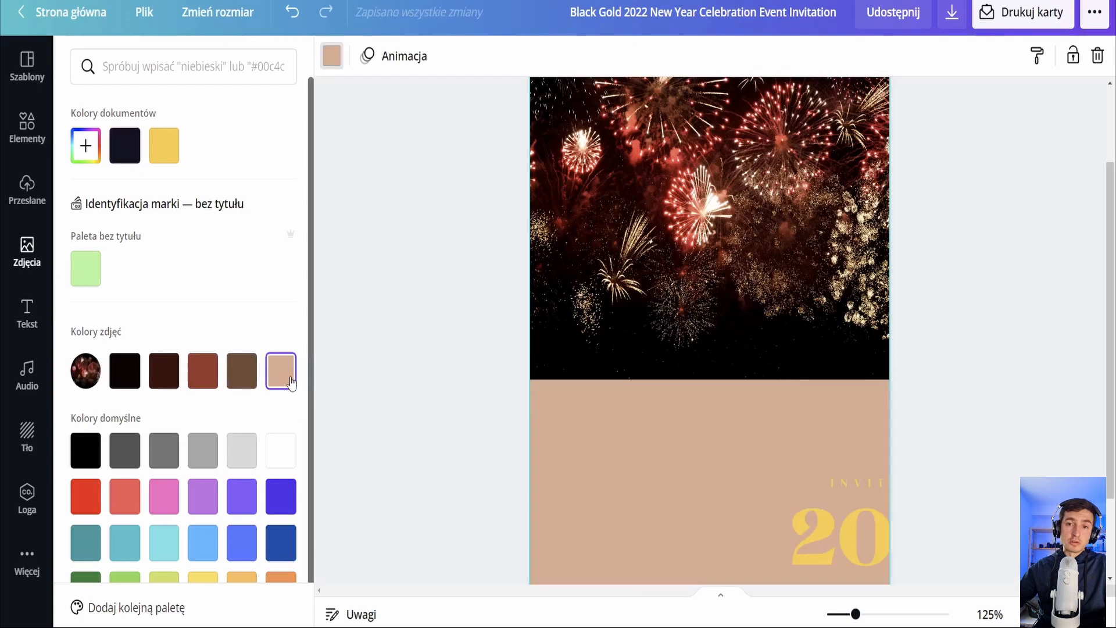
{"action": "left_click", "coordinate": [243, 379]}
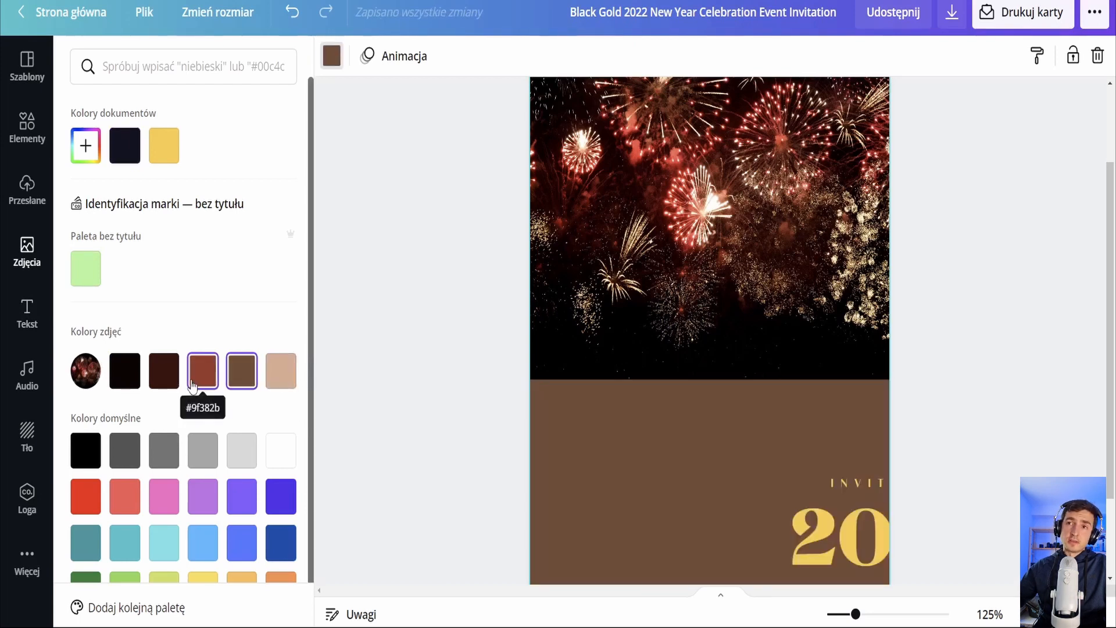
{"action": "left_click", "coordinate": [192, 383]}
{"action": "left_click", "coordinate": [124, 370]}
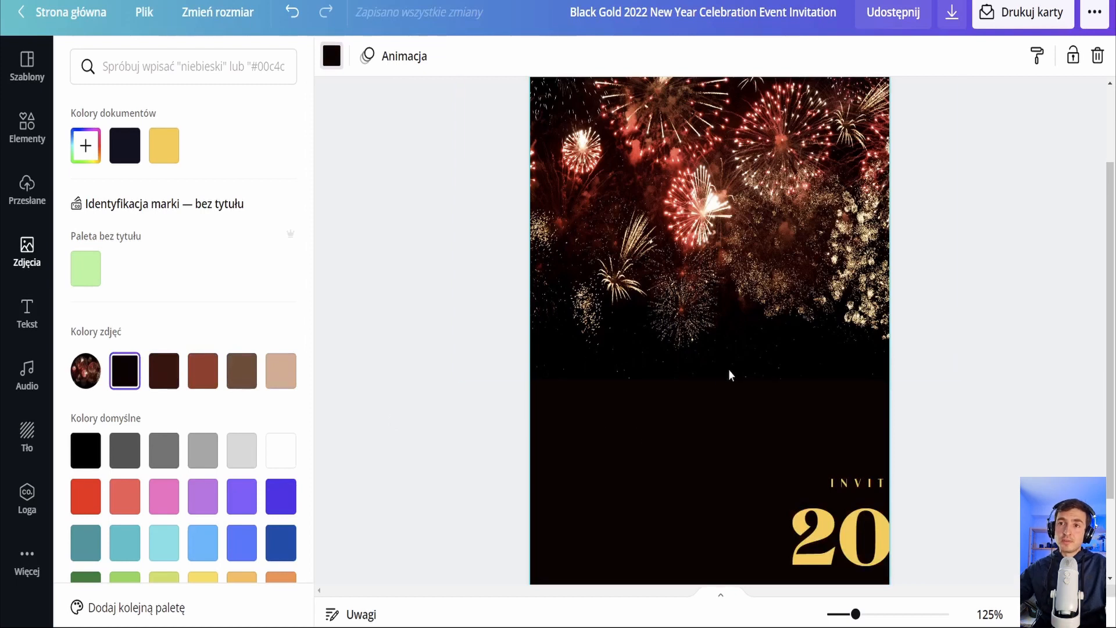
Step: Nudge the fireworks photo slightly downward over the dark background
{"action": "mouse_move", "coordinate": [761, 218]}
{"action": "left_mouse_down"}
{"action": "mouse_move", "coordinate": [755, 299]}
{"action": "mouse_move", "coordinate": [759, 222]}
{"action": "left_mouse_up"}
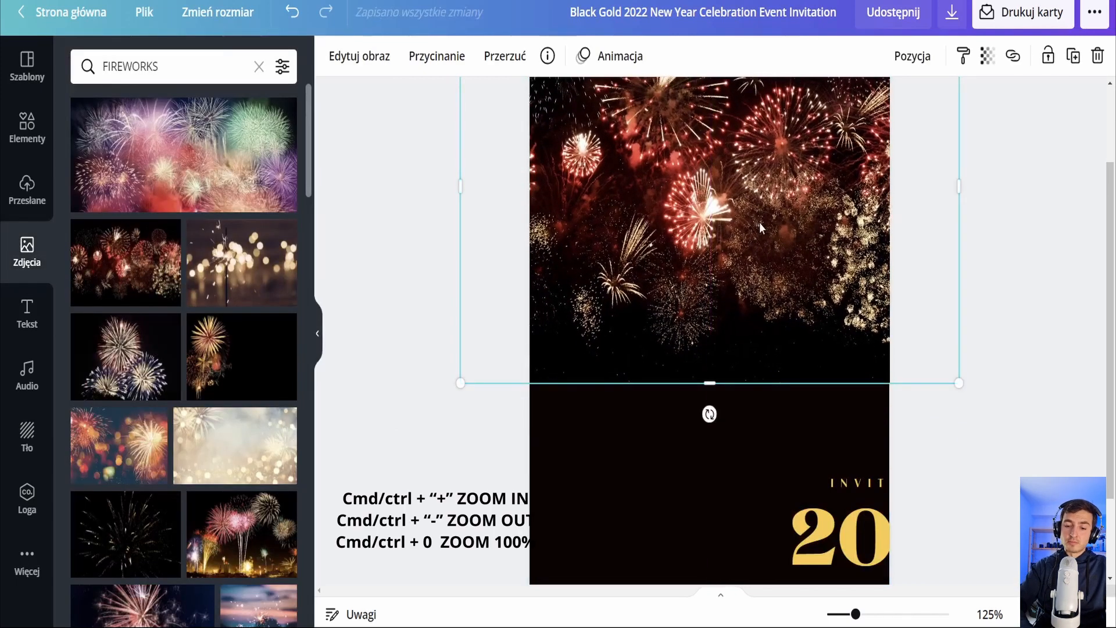
{"action": "key", "text": "ctrl+0"}
{"action": "key", "text": "ctrl+minus"}
{"action": "key", "text": "ctrl+plus"}
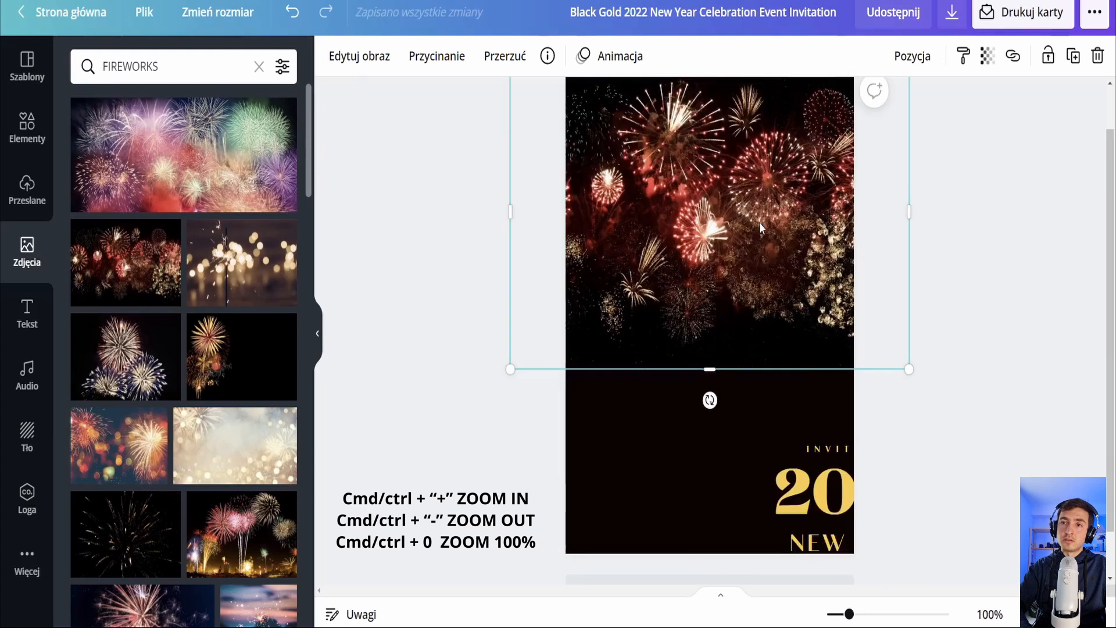
Step: Bring the 2022 New Year Celebration text group forward and move it up over the fireworks photo
{"action": "key", "text": "ctrl+minus"}
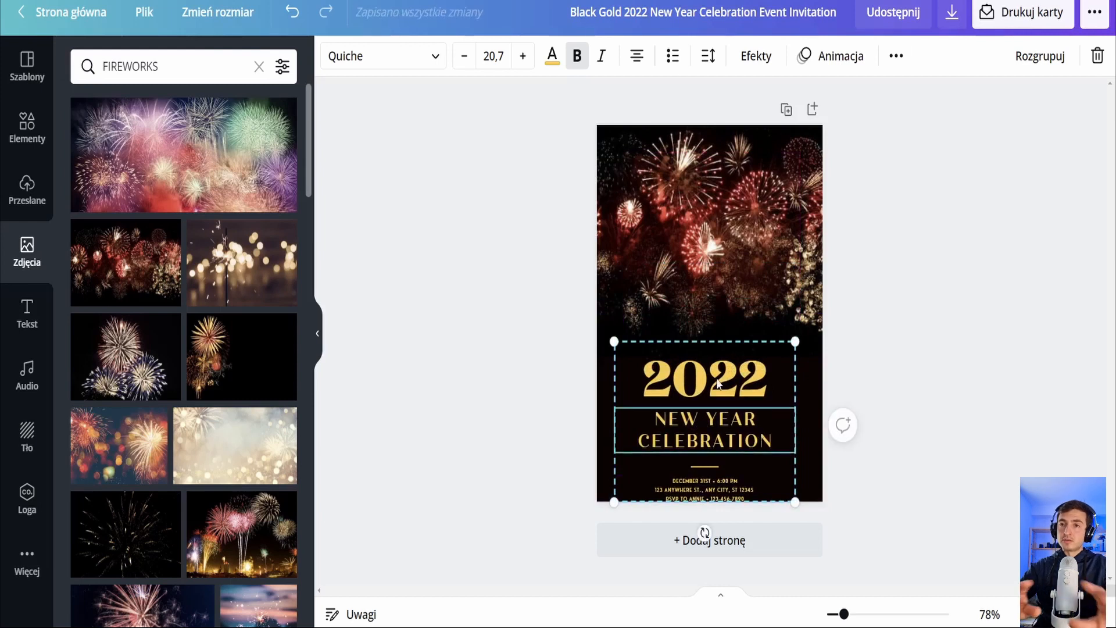
{"action": "left_click", "coordinate": [896, 57]}
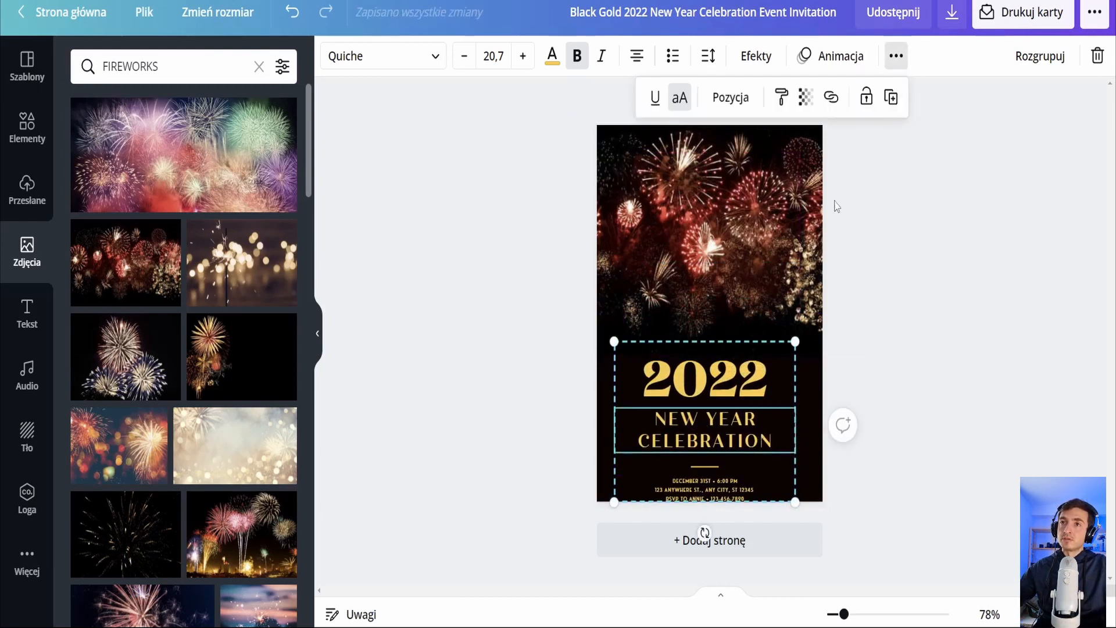
{"action": "left_click", "coordinate": [729, 99]}
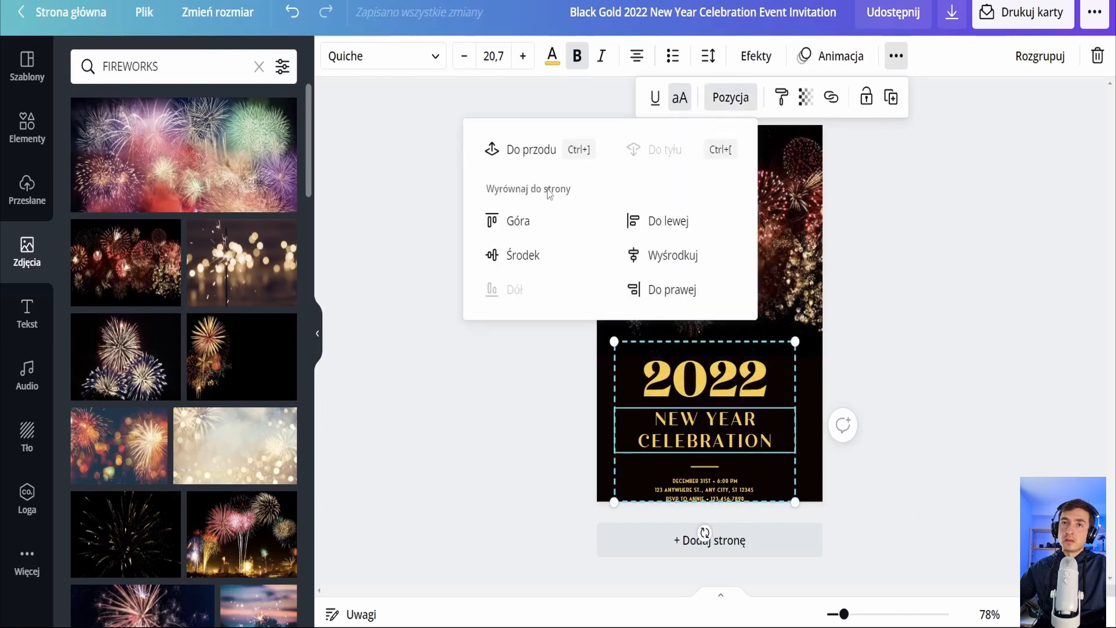
{"action": "left_click", "coordinate": [526, 150]}
{"action": "left_click_drag", "start_coordinate": [751, 399], "coordinate": [756, 211]}
{"action": "left_click", "coordinate": [892, 336]}
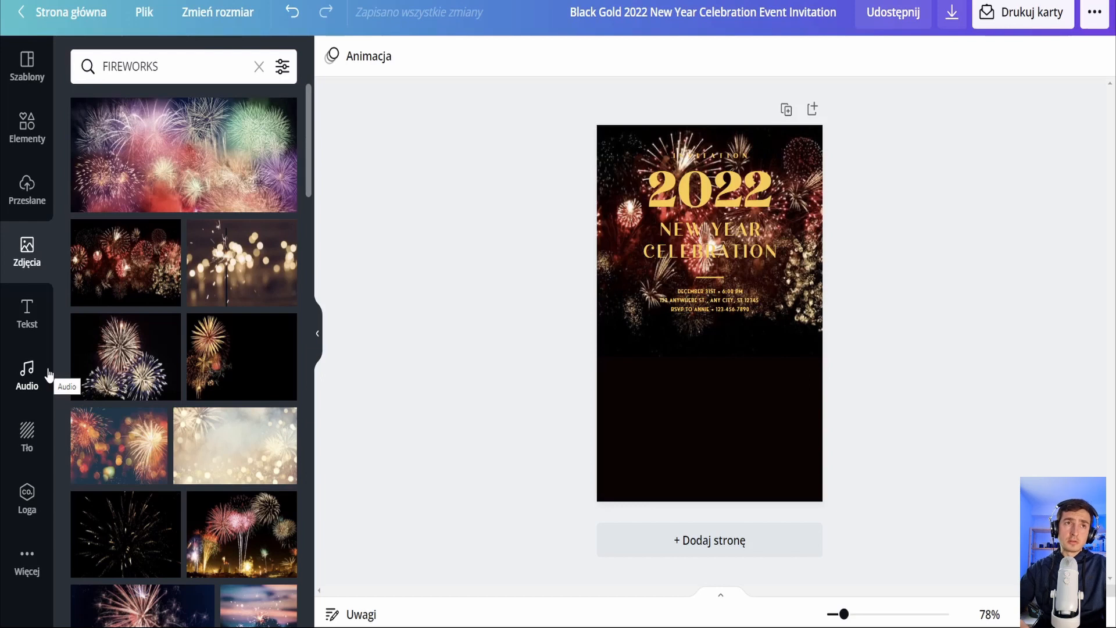
Step: Replace the fireworks query in the photo library with a search for "DJ" and browse the pictures
{"action": "left_click", "coordinate": [26, 200]}
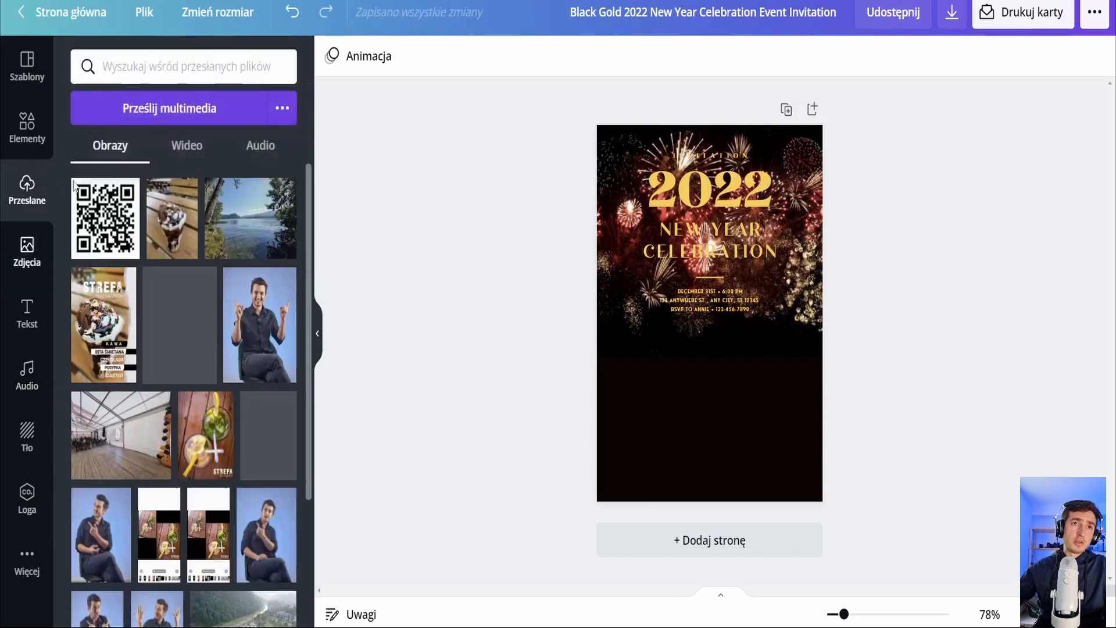
{"action": "left_click", "coordinate": [34, 263]}
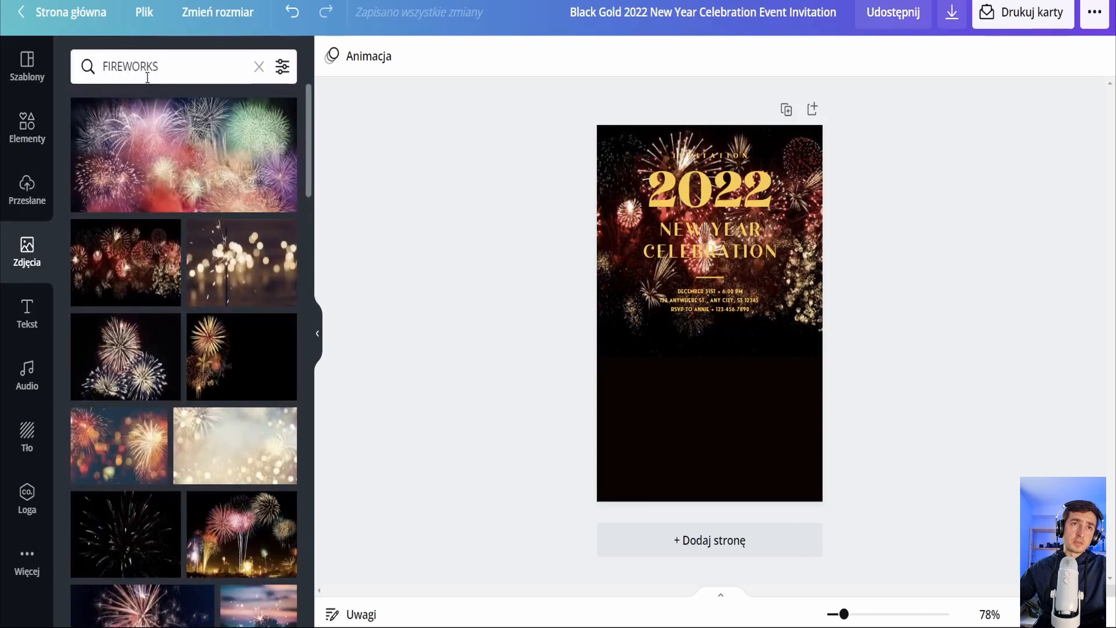
{"action": "left_click", "coordinate": [259, 73]}
{"action": "scroll", "coordinate": [179, 167], "scroll_direction": "down", "scroll_amount": 7}
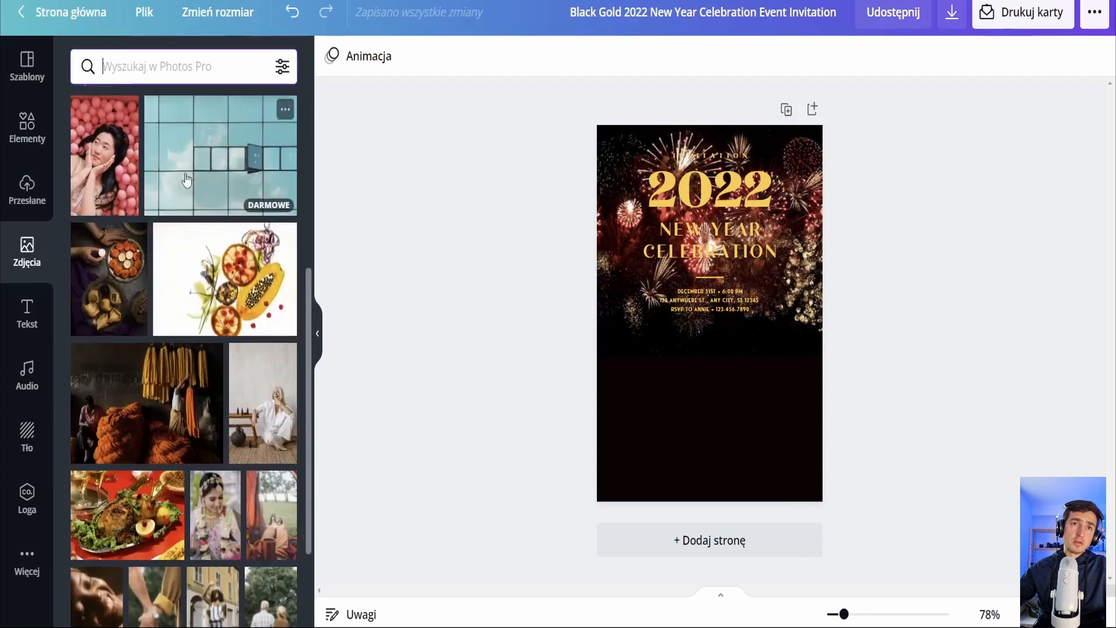
{"action": "left_click", "coordinate": [156, 65]}
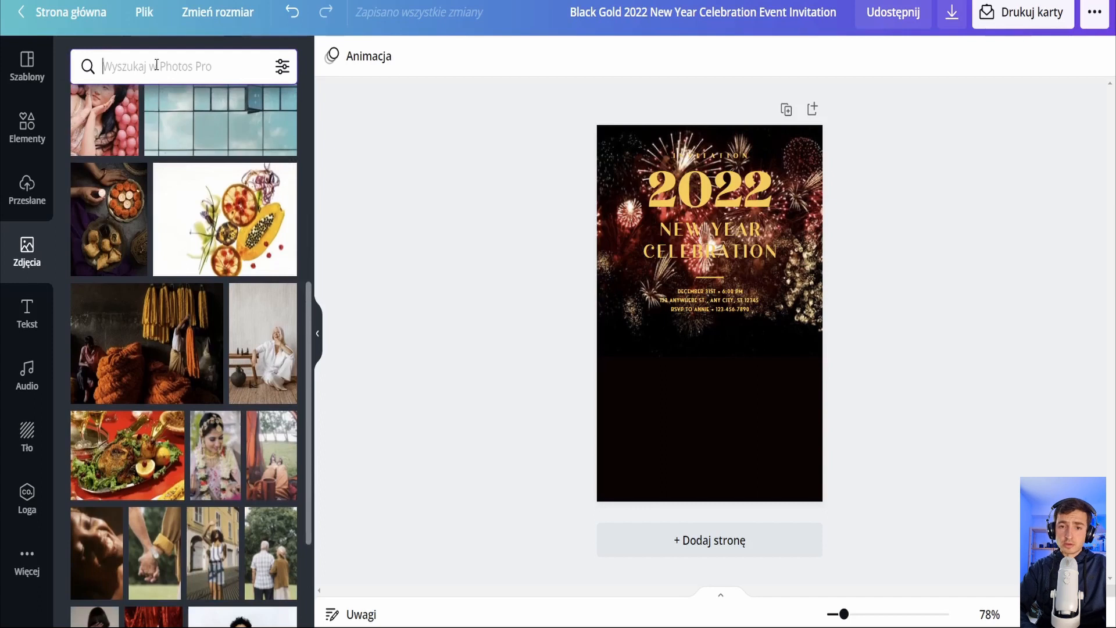
{"action": "type", "text": "DJ"}
{"action": "key", "text": "Return"}
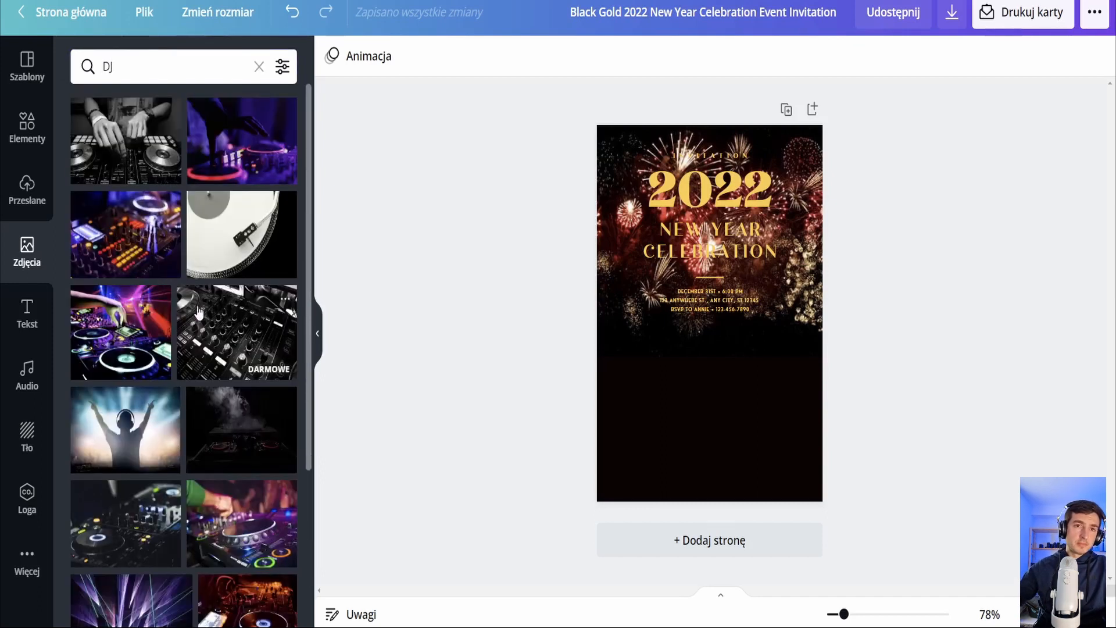
{"action": "scroll", "coordinate": [197, 312], "scroll_direction": "down", "scroll_amount": 15}
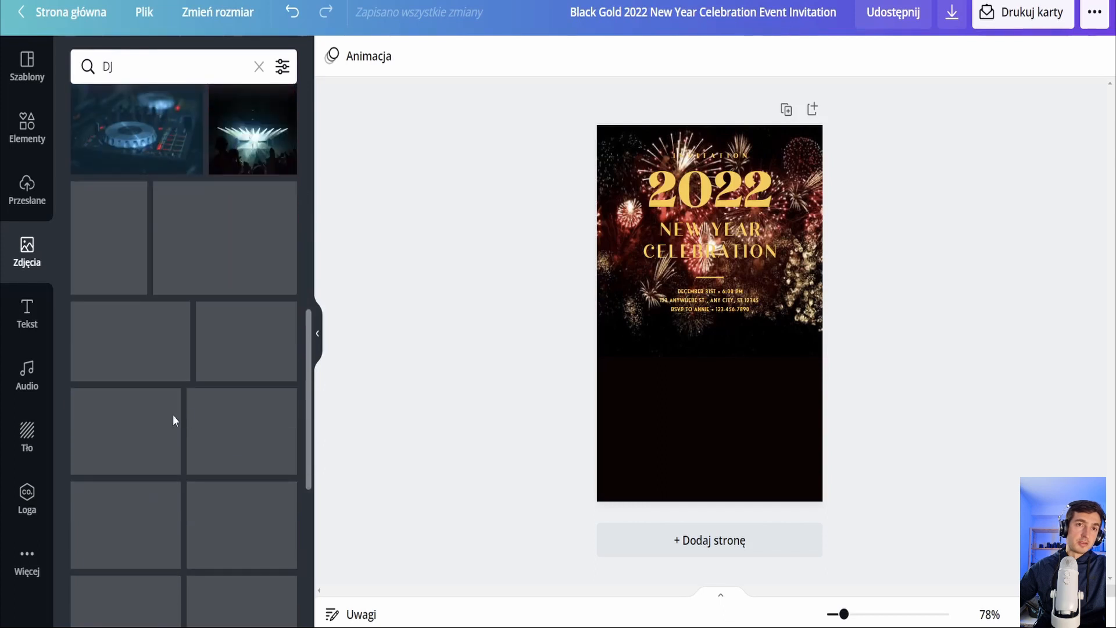
{"action": "scroll", "coordinate": [166, 413], "scroll_direction": "down", "scroll_amount": 5}
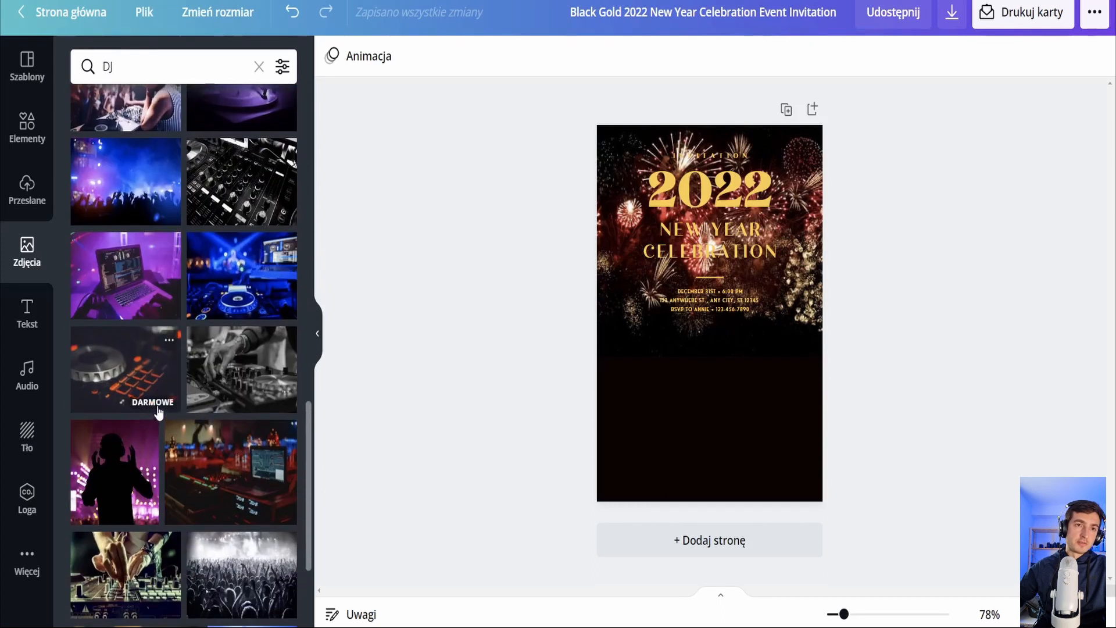
Step: Insert the photo of a hand on colourful turntables and enlarge it to cover the page's lower part beneath the text
{"action": "left_click", "coordinate": [122, 332]}
{"action": "left_click_drag", "start_coordinate": [731, 306], "coordinate": [704, 425]}
{"action": "left_click_drag", "start_coordinate": [772, 514], "coordinate": [834, 573]}
{"action": "left_click", "coordinate": [878, 406]}
{"action": "left_click", "coordinate": [787, 408]}
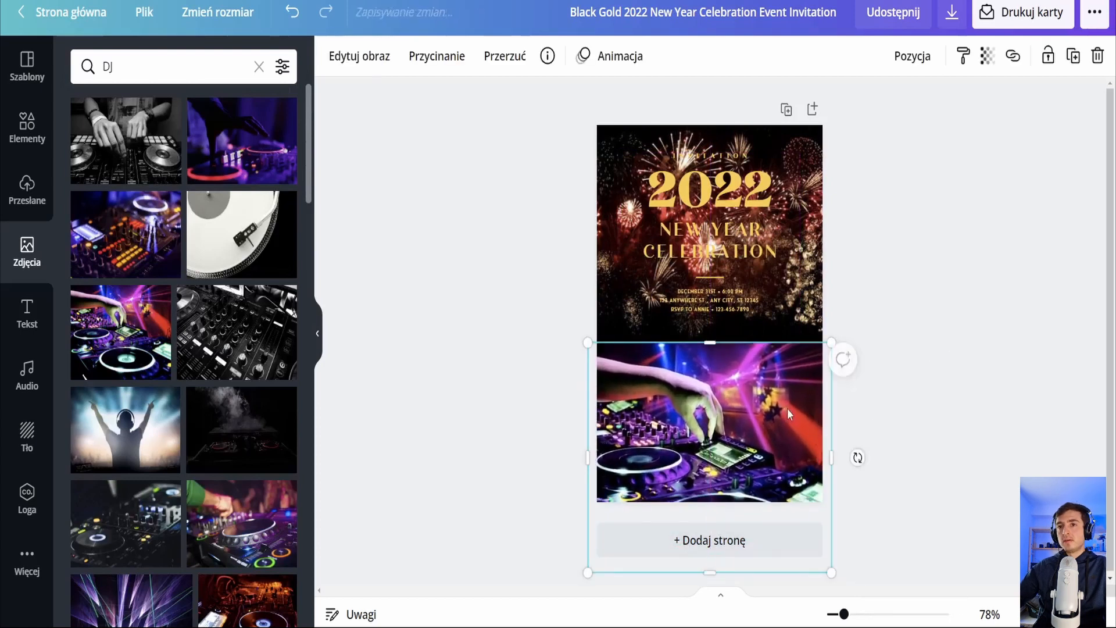
{"action": "left_click", "coordinate": [982, 374]}
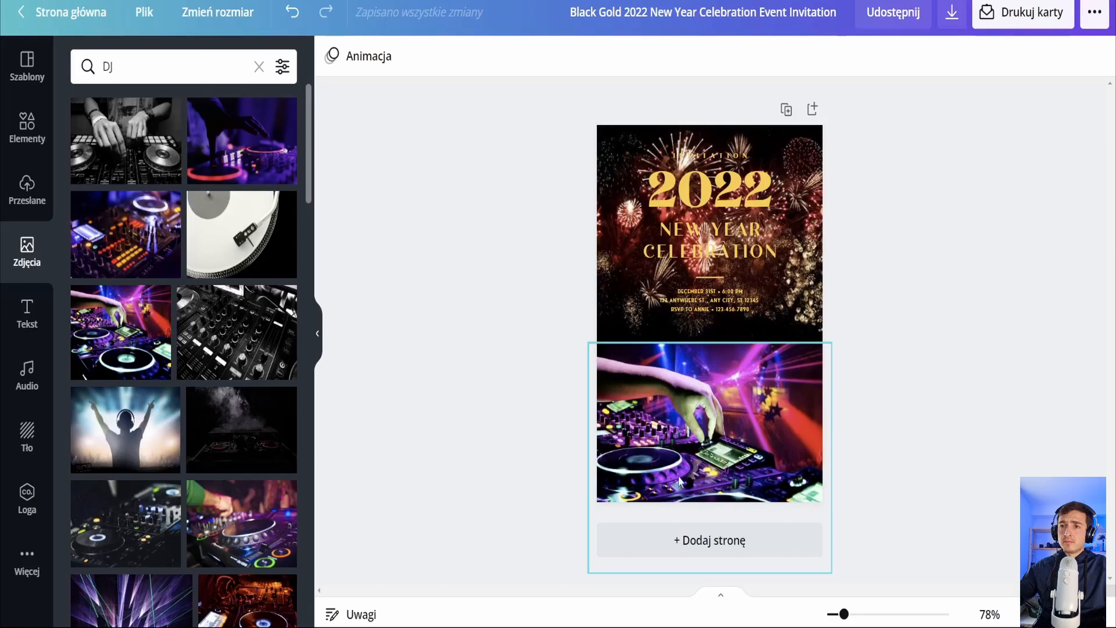
Step: Line up the DJ photo with the page's left edge and make it strongly transparent over the dark background
{"action": "mouse_move", "coordinate": [722, 429]}
{"action": "left_mouse_down"}
{"action": "mouse_move", "coordinate": [740, 433]}
{"action": "mouse_move", "coordinate": [722, 429]}
{"action": "left_mouse_up"}
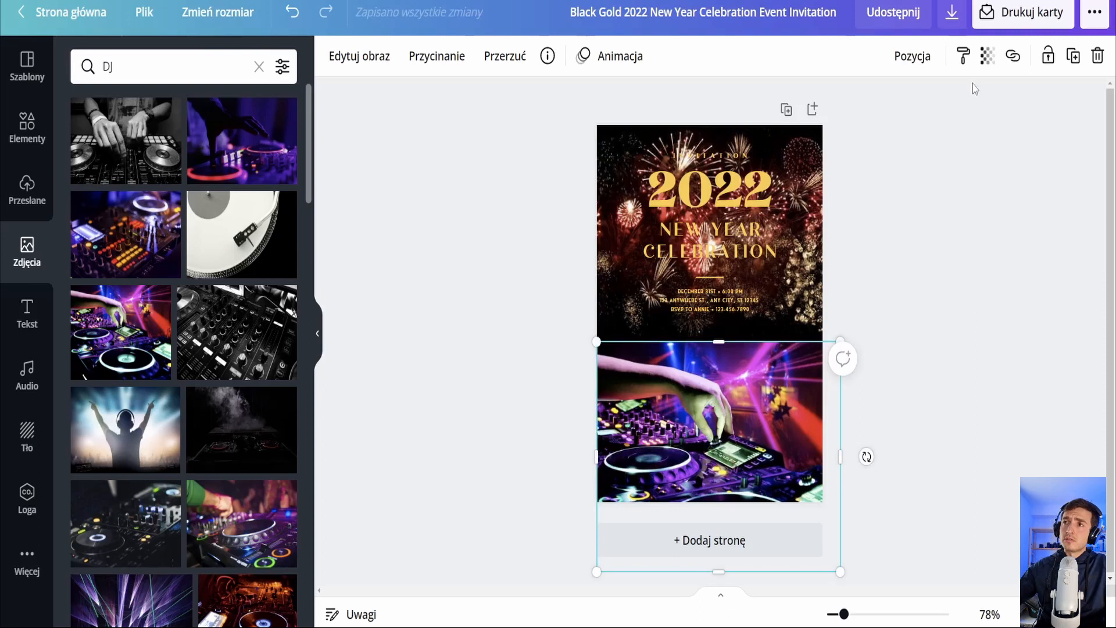
{"action": "left_click", "coordinate": [986, 56]}
{"action": "left_click_drag", "start_coordinate": [942, 108], "coordinate": [864, 119]}
{"action": "left_click", "coordinate": [951, 323]}
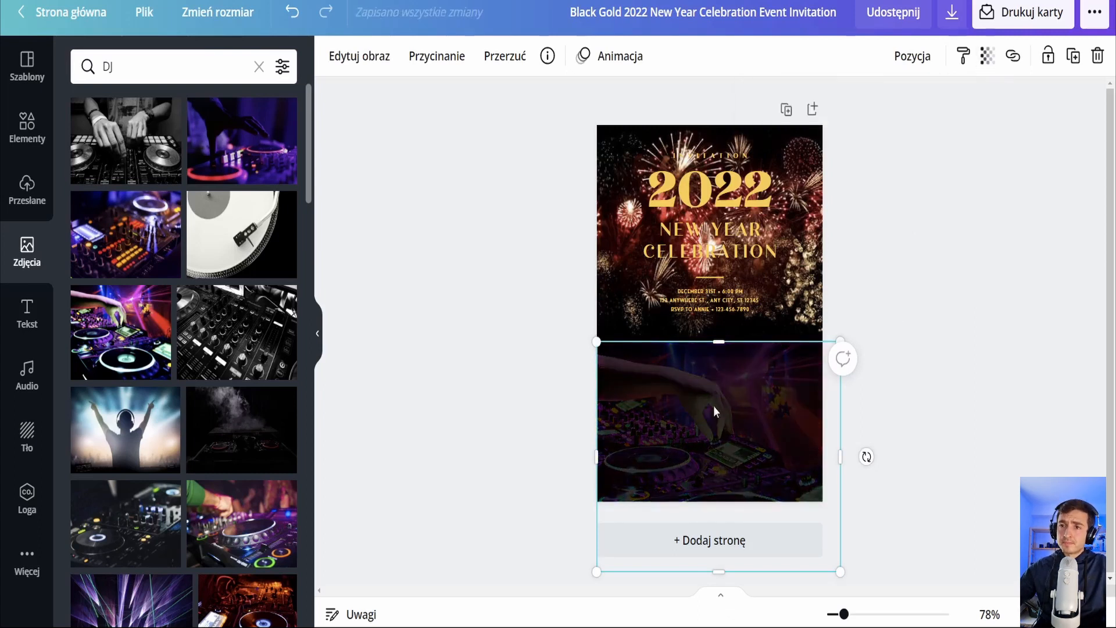
Step: Nudge the text group and the DJ photo slightly downward, and inspect the seam between the two photos up close
{"action": "left_click_drag", "start_coordinate": [734, 264], "coordinate": [735, 276]}
{"action": "left_click", "coordinate": [730, 412]}
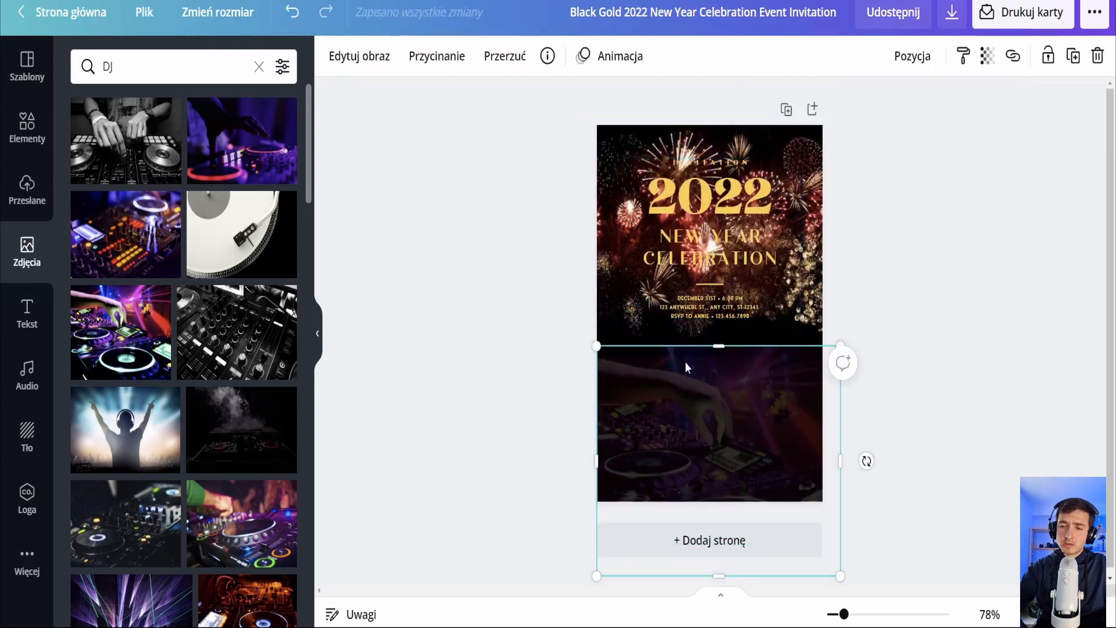
{"action": "scroll", "coordinate": [684, 361], "scroll_direction": "up", "scroll_amount": 3}
{"action": "left_click", "coordinate": [1110, 422]}
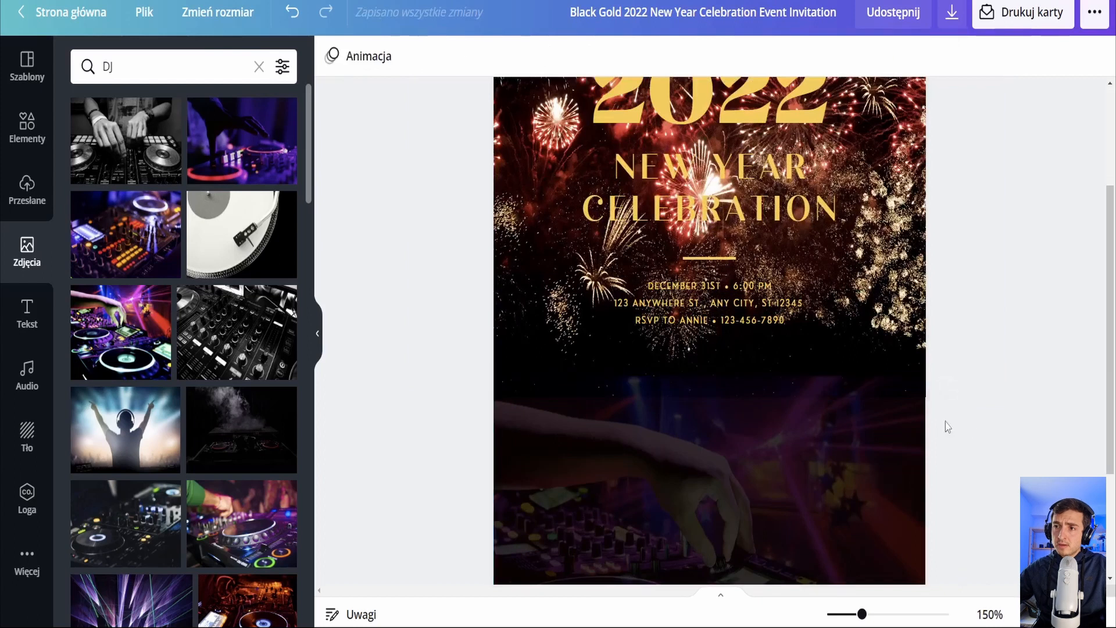
Step: Set the DJ photo's transparency value to 26
{"action": "left_click", "coordinate": [773, 451]}
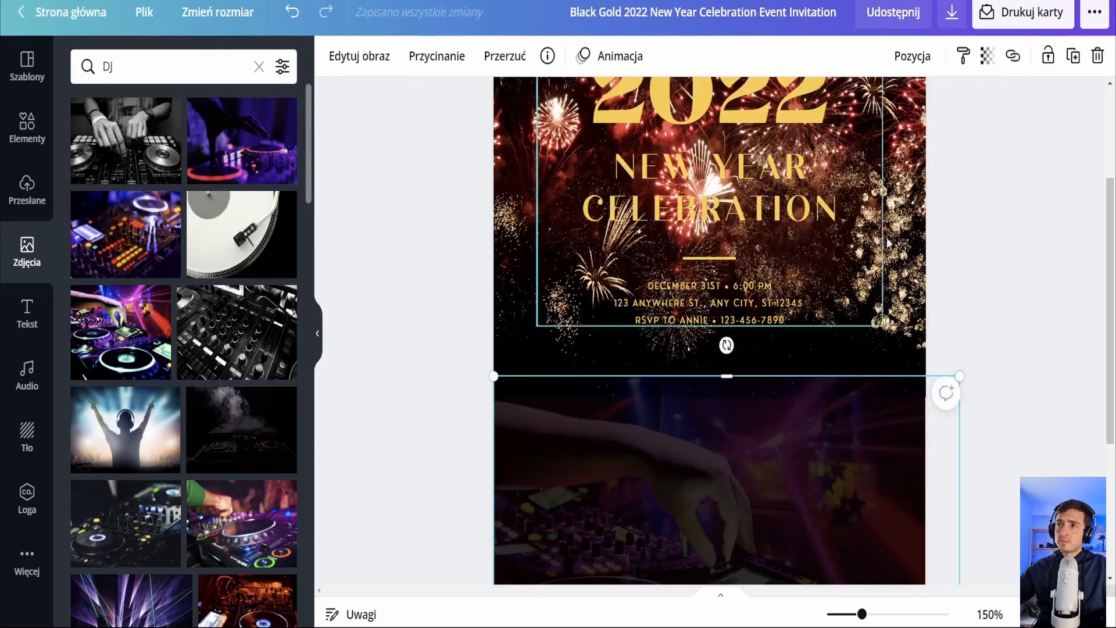
{"action": "left_click", "coordinate": [987, 56]}
{"action": "mouse_move", "coordinate": [866, 112]}
{"action": "left_mouse_down"}
{"action": "mouse_move", "coordinate": [938, 110]}
{"action": "mouse_move", "coordinate": [845, 122]}
{"action": "mouse_move", "coordinate": [875, 128]}
{"action": "left_mouse_up"}
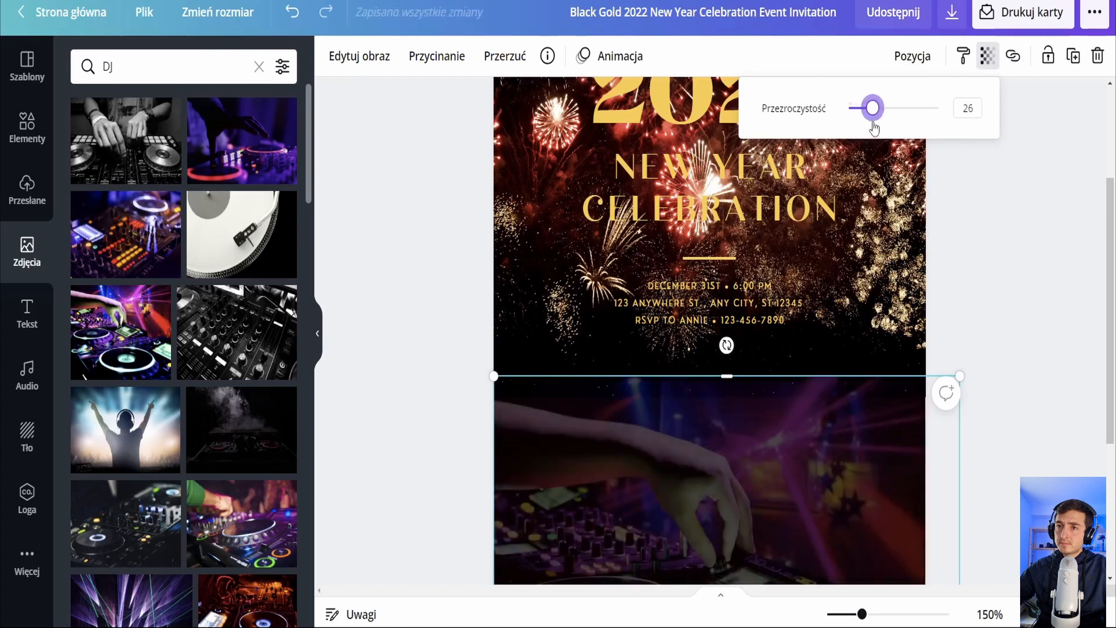
{"action": "left_click", "coordinate": [1034, 185]}
Step: Compare the photos' layer order by sending the DJ photo behind the fireworks photo and bringing it forward again
{"action": "left_click", "coordinate": [912, 56]}
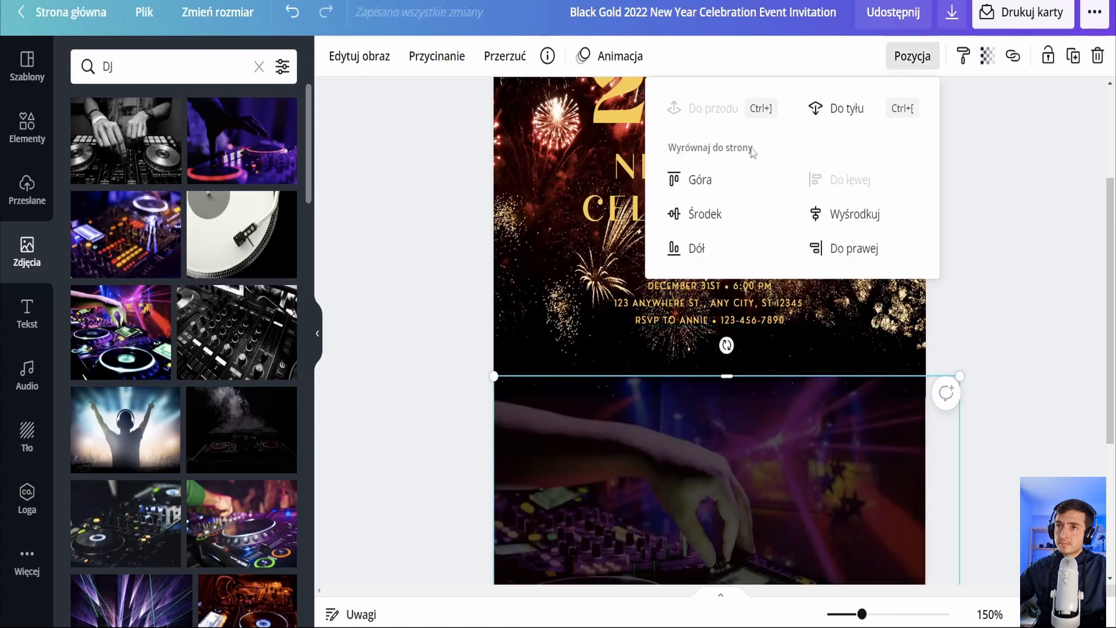
{"action": "left_click", "coordinate": [833, 112]}
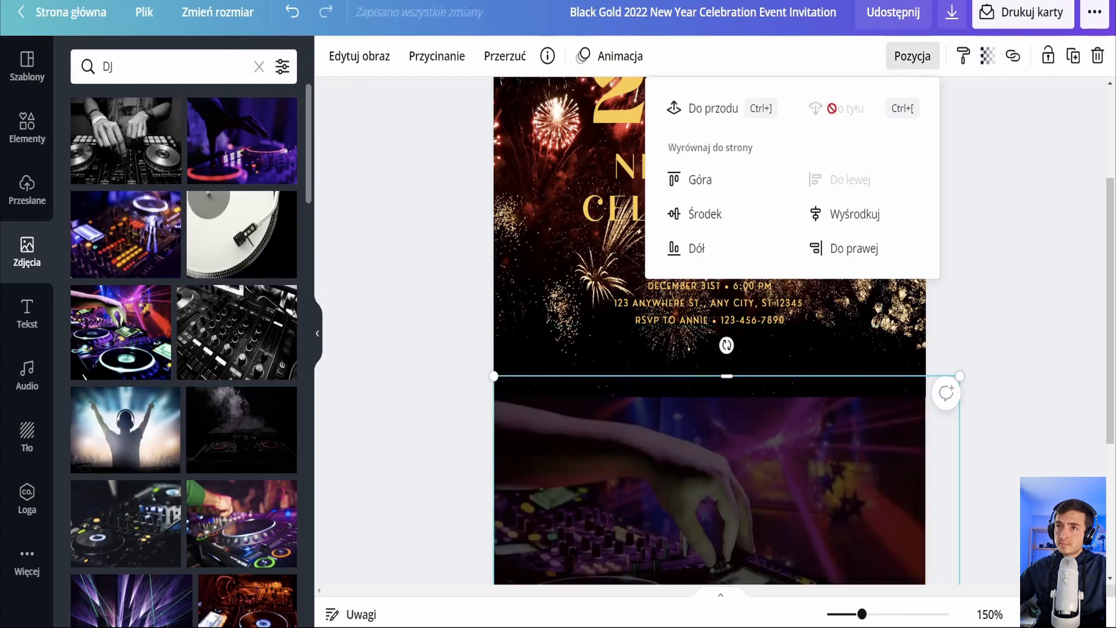
{"action": "left_click", "coordinate": [713, 112]}
{"action": "left_click", "coordinate": [1038, 365]}
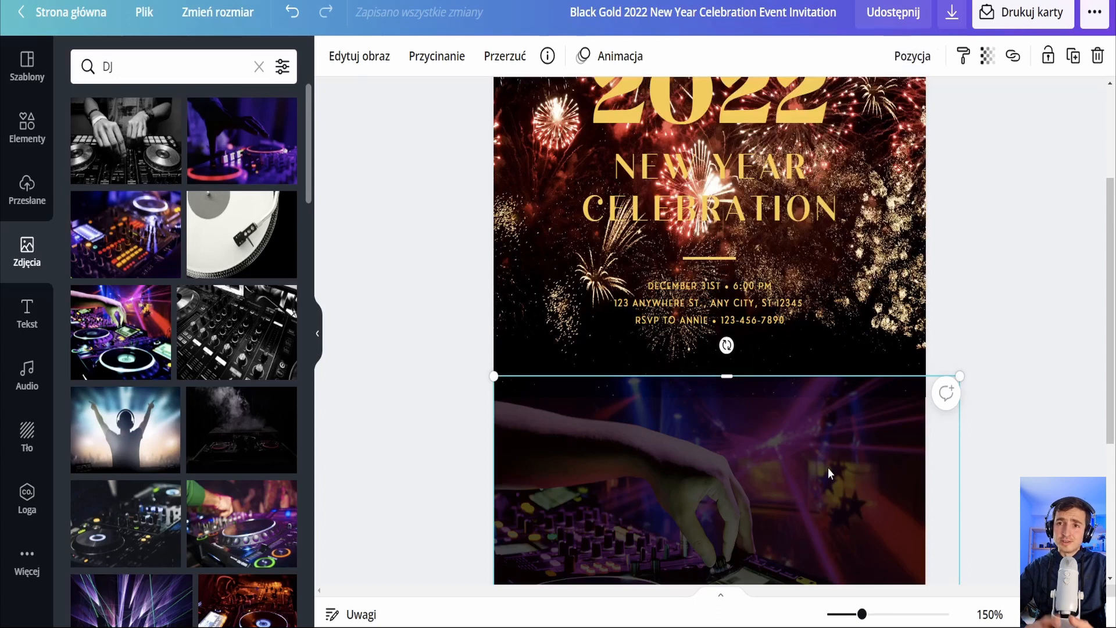
Step: Try placing the text group over the DJ photo so that it extends past the first page's right edge
{"action": "scroll", "coordinate": [828, 468], "scroll_direction": "down", "scroll_amount": 2}
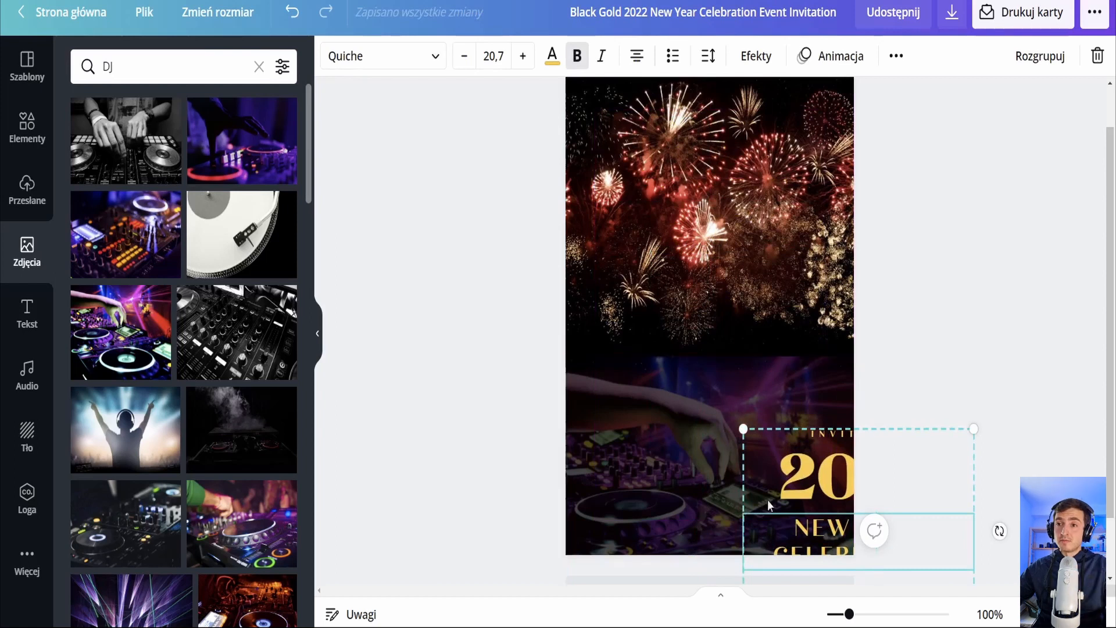
{"action": "left_click_drag", "start_coordinate": [787, 482], "coordinate": [820, 481]}
{"action": "left_click", "coordinate": [830, 477]}
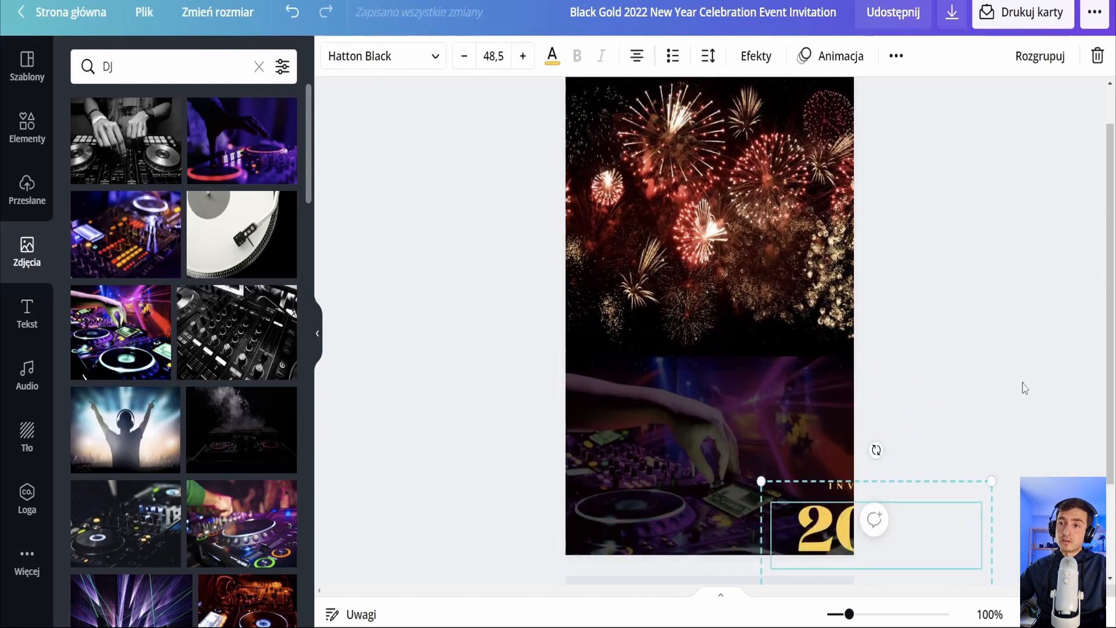
{"action": "left_click", "coordinate": [862, 454]}
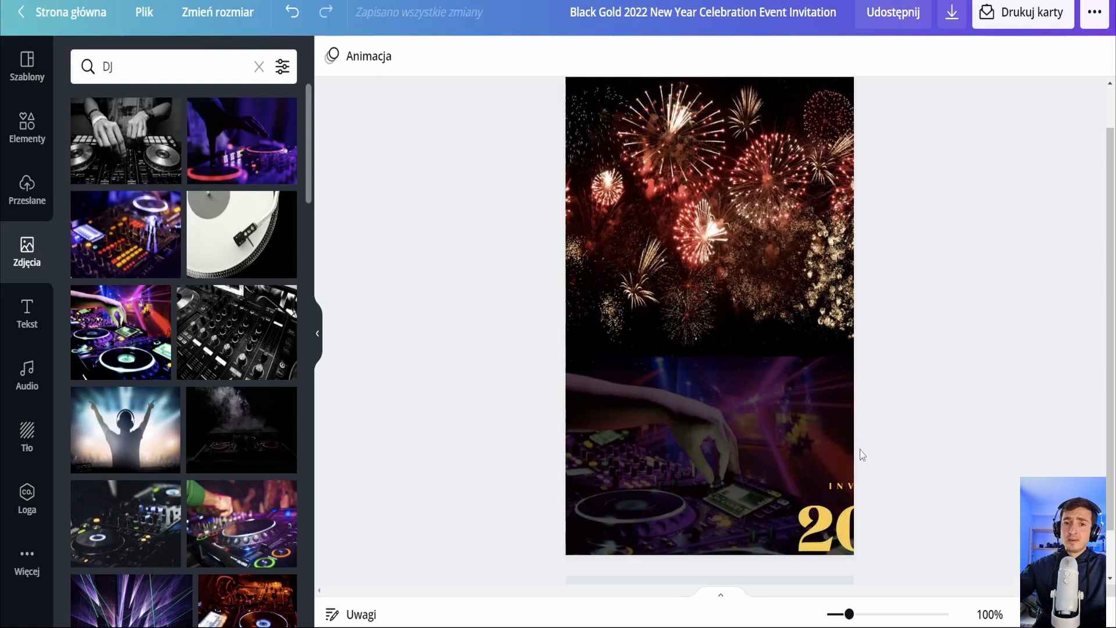
{"action": "left_click_drag", "start_coordinate": [809, 513], "coordinate": [768, 494]}
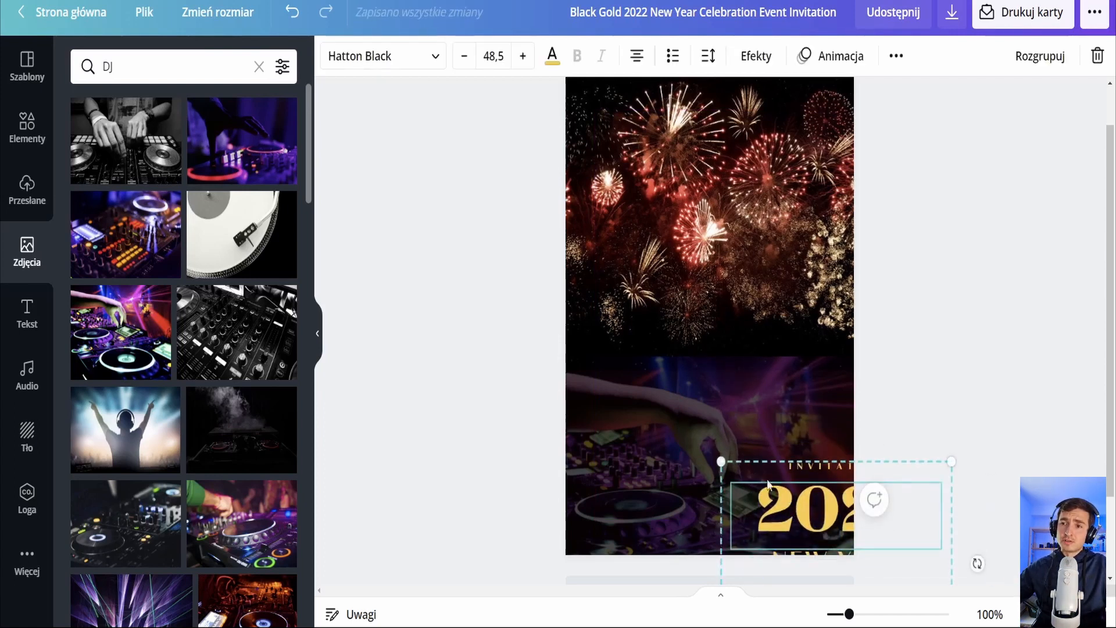
Step: Move the text group from the first page onto the dark second page and centre it horizontally
{"action": "scroll", "coordinate": [762, 489], "scroll_direction": "down", "scroll_amount": 2}
{"action": "left_click", "coordinate": [644, 496]}
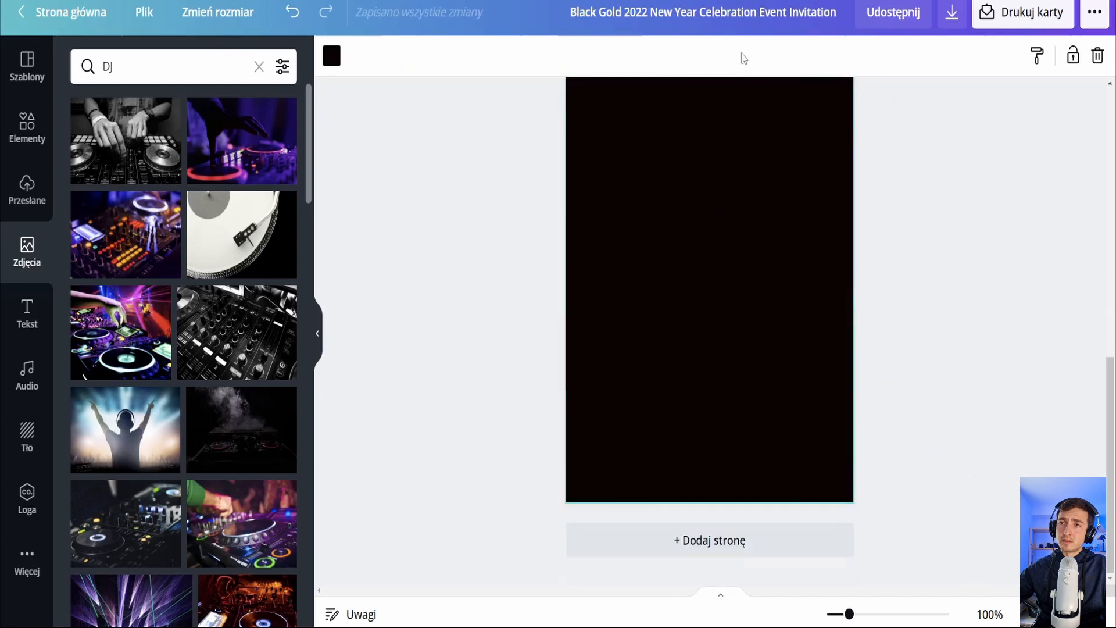
{"action": "scroll", "coordinate": [820, 189], "scroll_direction": "up", "scroll_amount": 2}
{"action": "left_click_drag", "start_coordinate": [837, 267], "coordinate": [737, 461]}
{"action": "scroll", "coordinate": [622, 363], "scroll_direction": "down", "scroll_amount": 2}
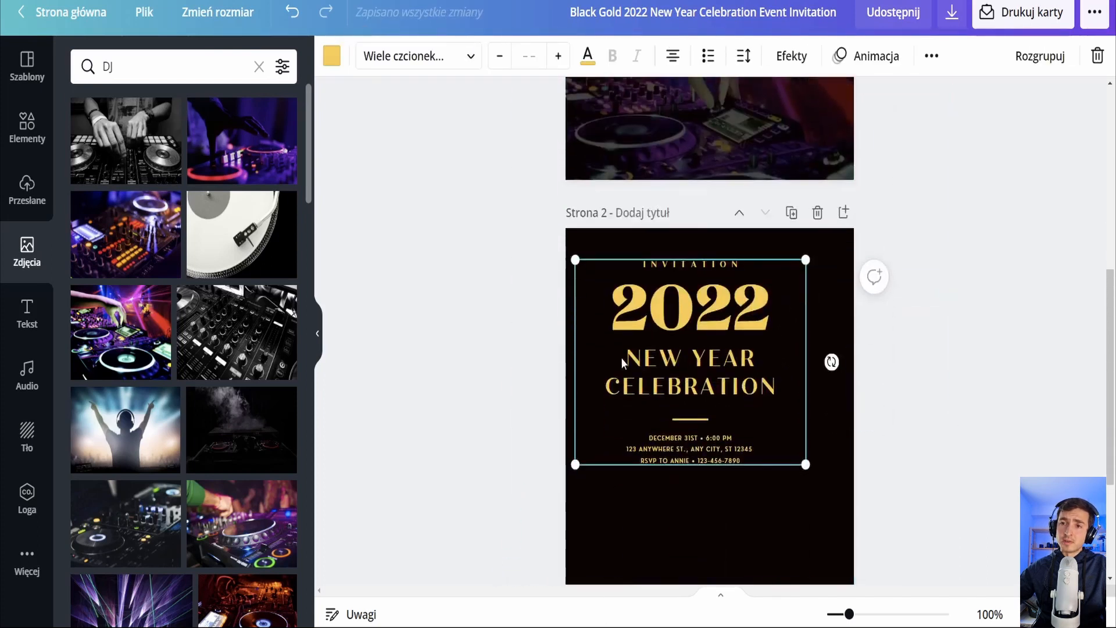
{"action": "left_click", "coordinate": [893, 424]}
{"action": "left_click_drag", "start_coordinate": [710, 386], "coordinate": [729, 402]}
{"action": "left_click", "coordinate": [926, 347]}
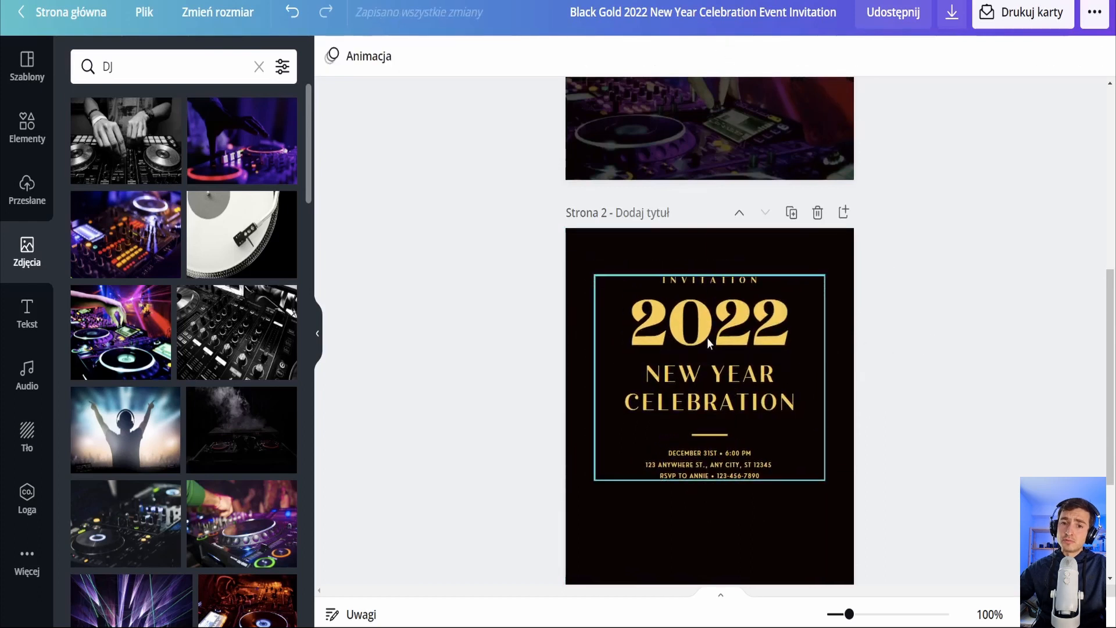
Step: Try moving the text group off the second page into the empty area outside the pages
{"action": "scroll", "coordinate": [755, 337], "scroll_direction": "up", "scroll_amount": 6}
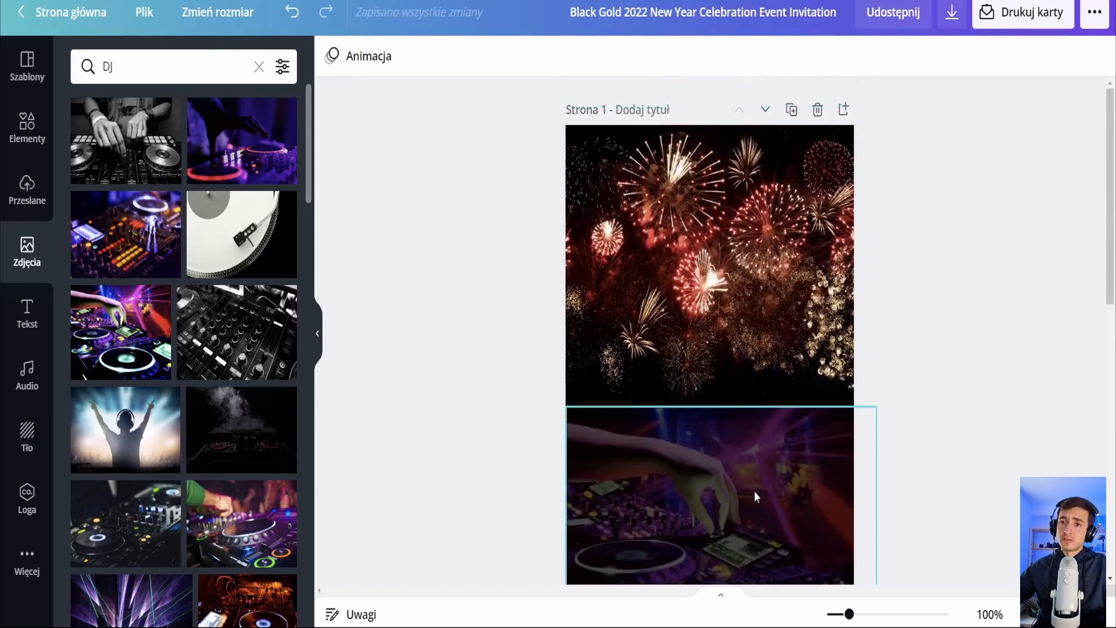
{"action": "scroll", "coordinate": [754, 492], "scroll_direction": "down", "scroll_amount": 6}
{"action": "left_click_drag", "start_coordinate": [737, 505], "coordinate": [1033, 175]}
{"action": "left_click", "coordinate": [954, 416]}
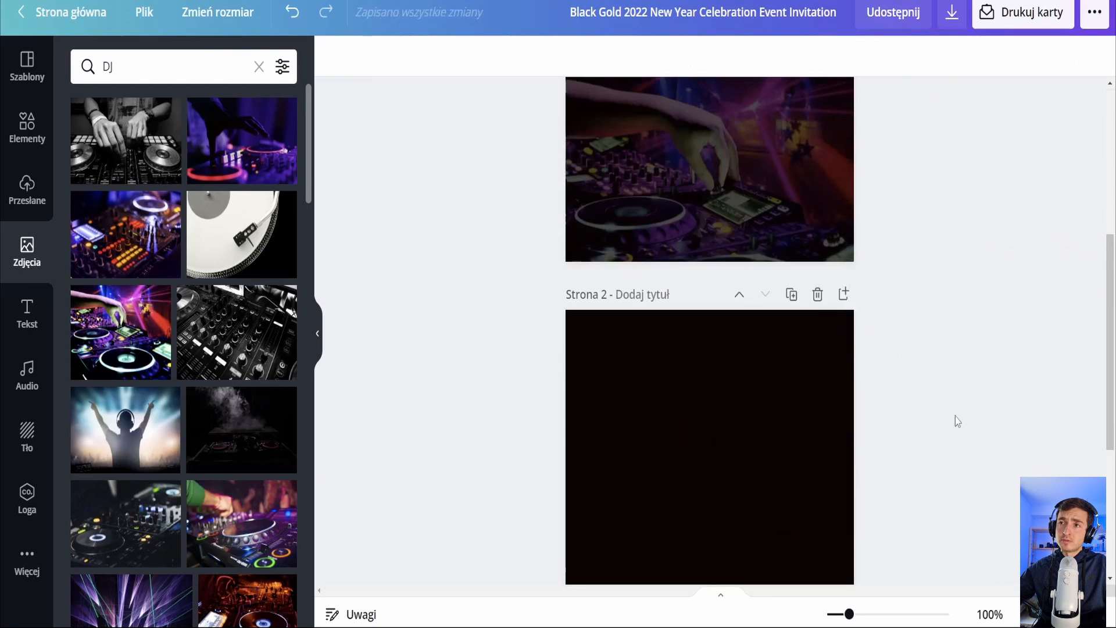
{"action": "scroll", "coordinate": [954, 416], "scroll_direction": "up", "scroll_amount": 6}
{"action": "left_click_drag", "start_coordinate": [1046, 367], "coordinate": [702, 465]}
{"action": "left_click", "coordinate": [994, 439]}
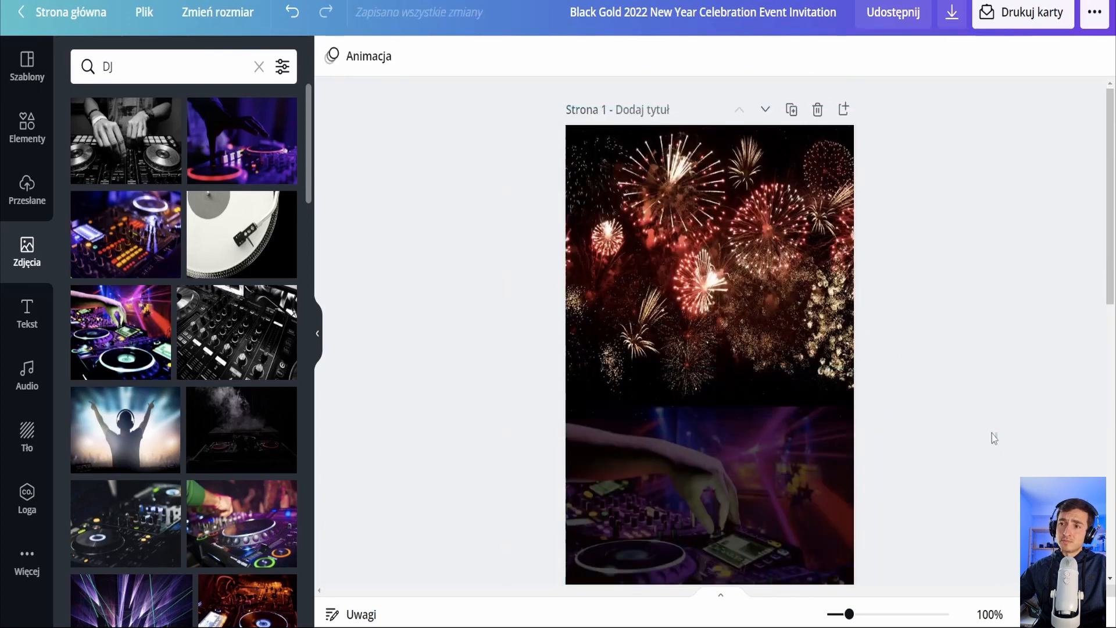
{"action": "left_click_drag", "start_coordinate": [992, 434], "coordinate": [918, 473]}
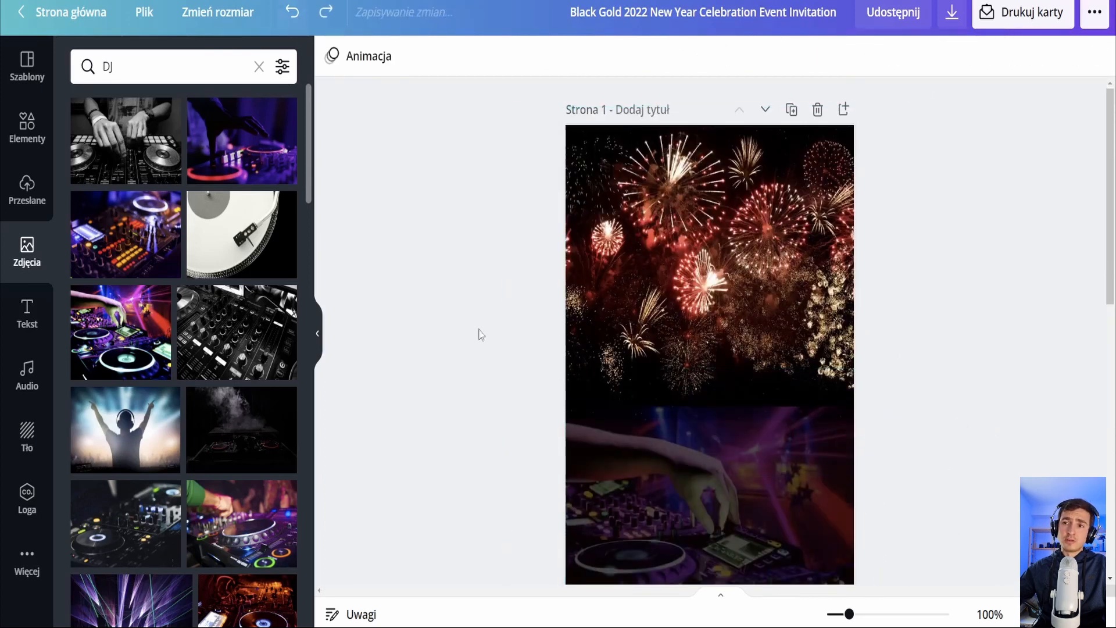
Step: Delete the fireworks photo from the first page
{"action": "scroll", "coordinate": [763, 401], "scroll_direction": "down", "scroll_amount": 5}
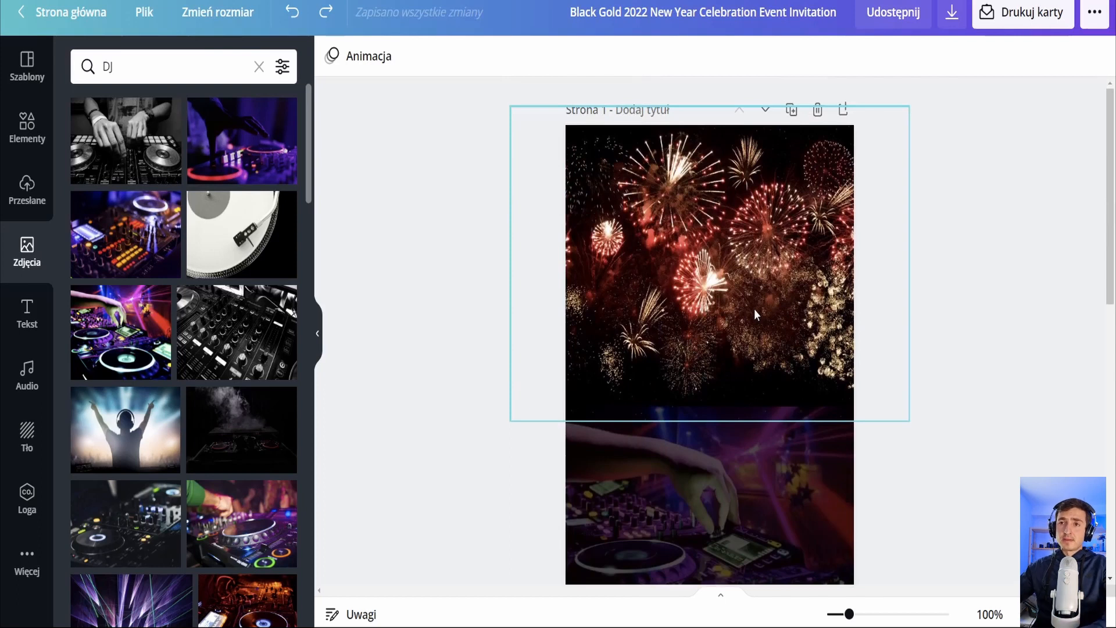
{"action": "left_click", "coordinate": [755, 314]}
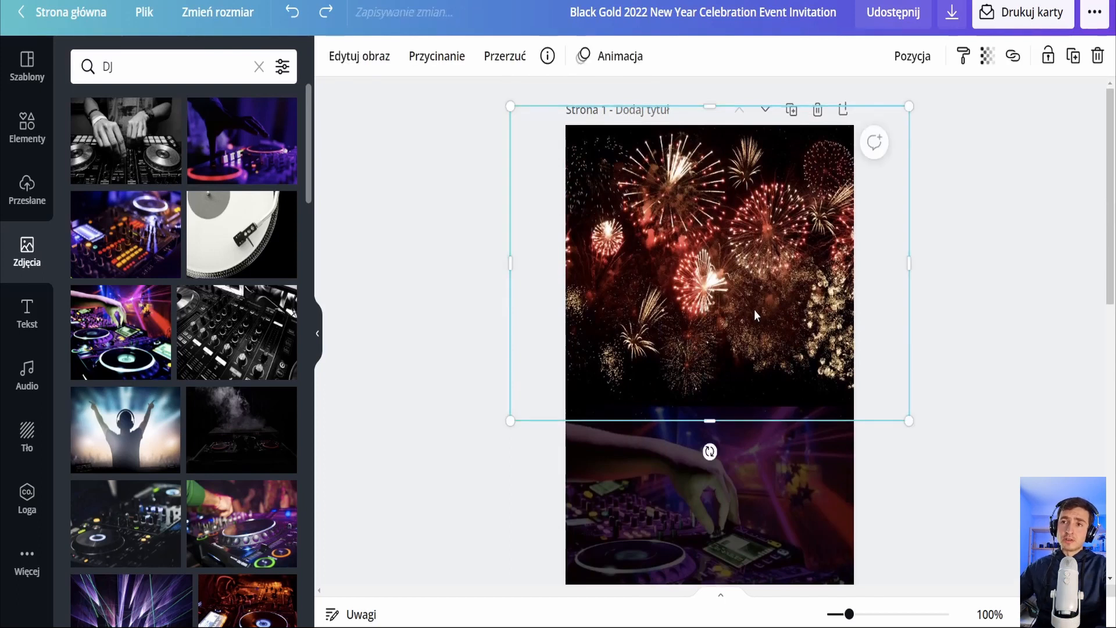
{"action": "key", "text": "Delete"}
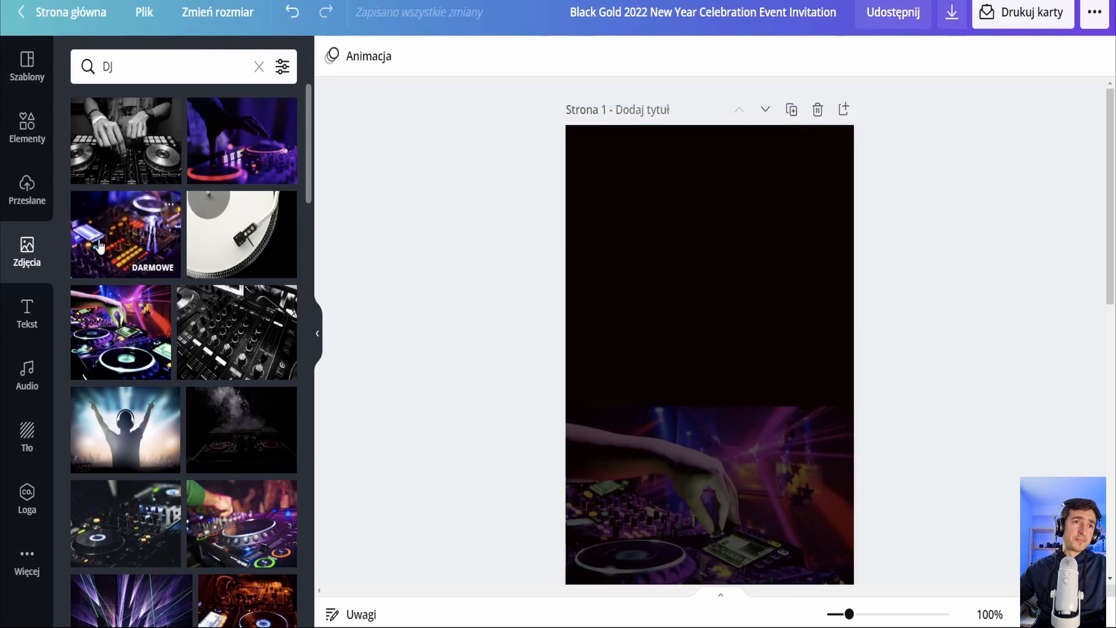
Step: Find the torn-paper frame among the frame elements (Ramki) and place it on the upper part of page 1
{"action": "left_click", "coordinate": [27, 128]}
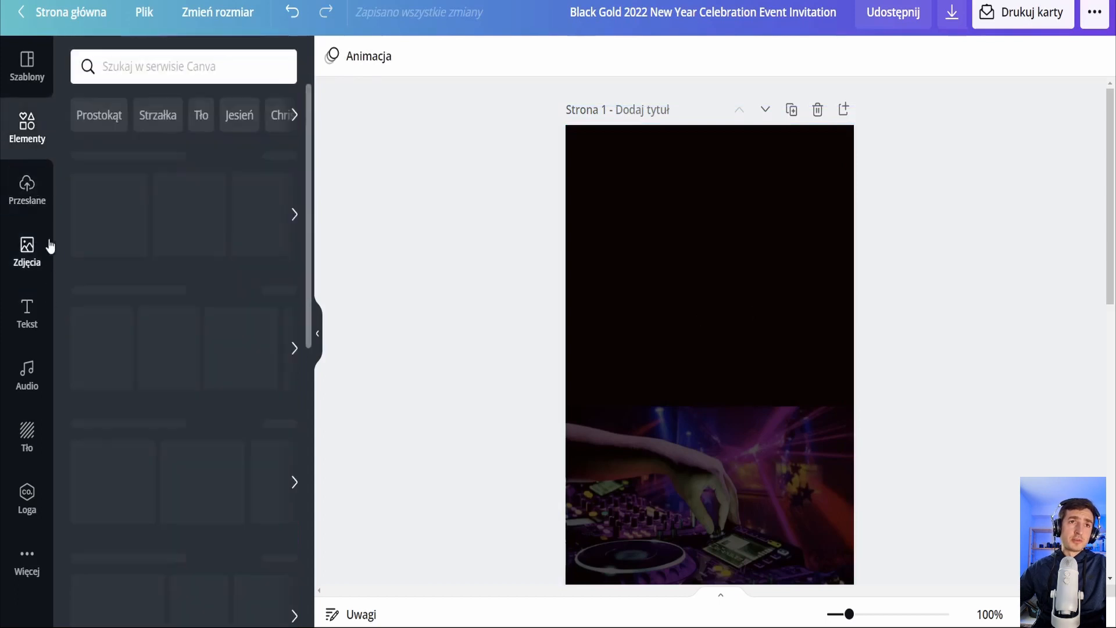
{"action": "scroll", "coordinate": [182, 303], "scroll_direction": "down", "scroll_amount": 6}
{"action": "scroll", "coordinate": [182, 303], "scroll_direction": "down", "scroll_amount": 5}
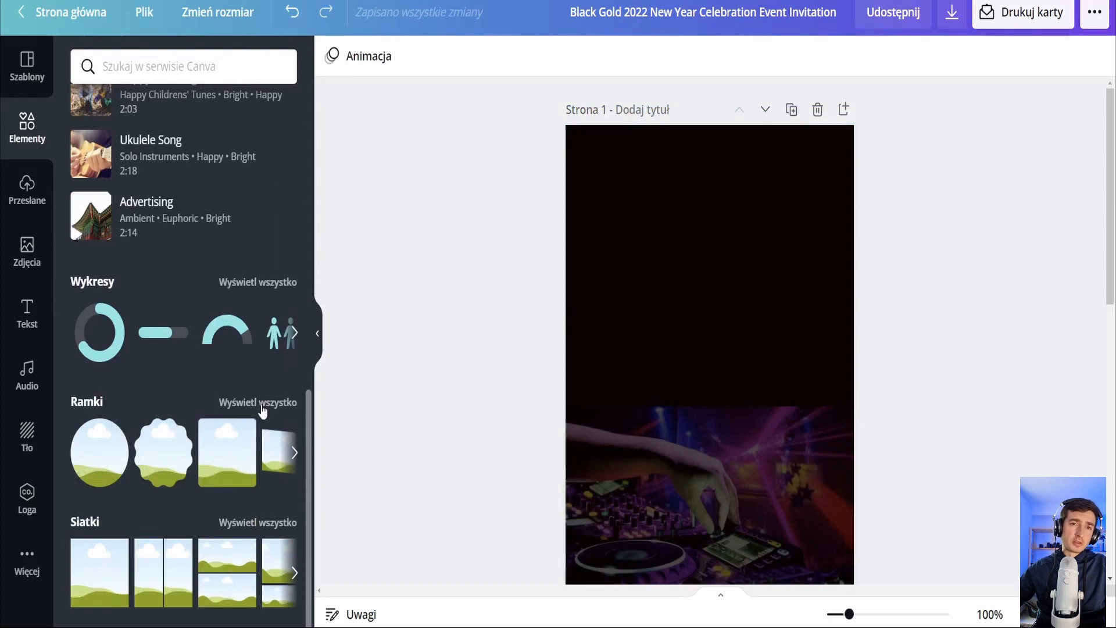
{"action": "left_click", "coordinate": [262, 410]}
{"action": "scroll", "coordinate": [306, 475], "scroll_direction": "down", "scroll_amount": 5}
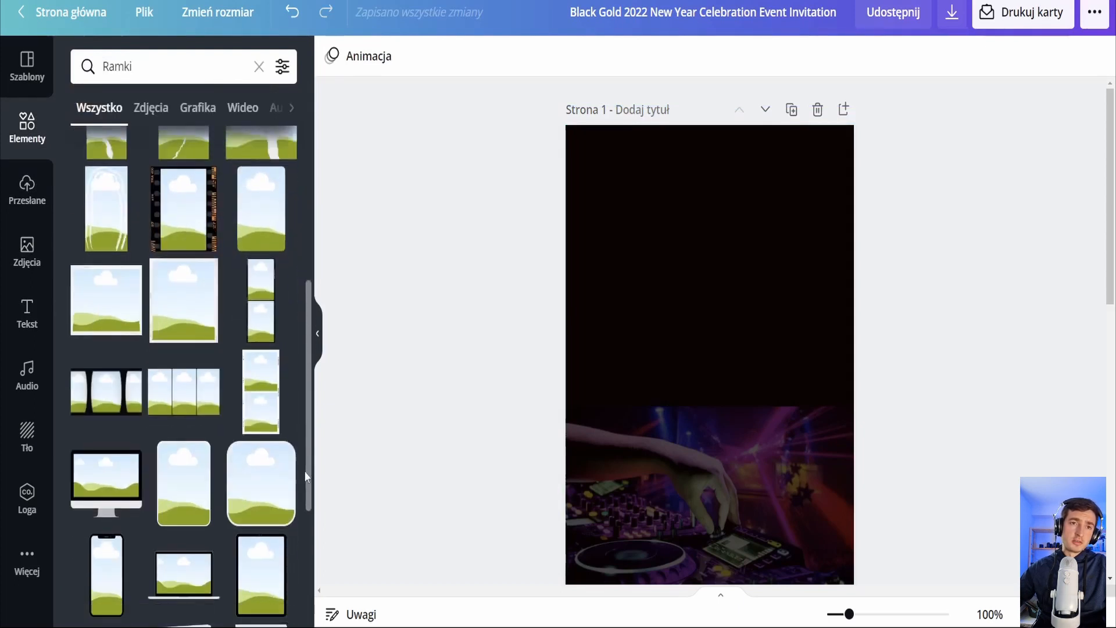
{"action": "scroll", "coordinate": [306, 475], "scroll_direction": "down", "scroll_amount": 5}
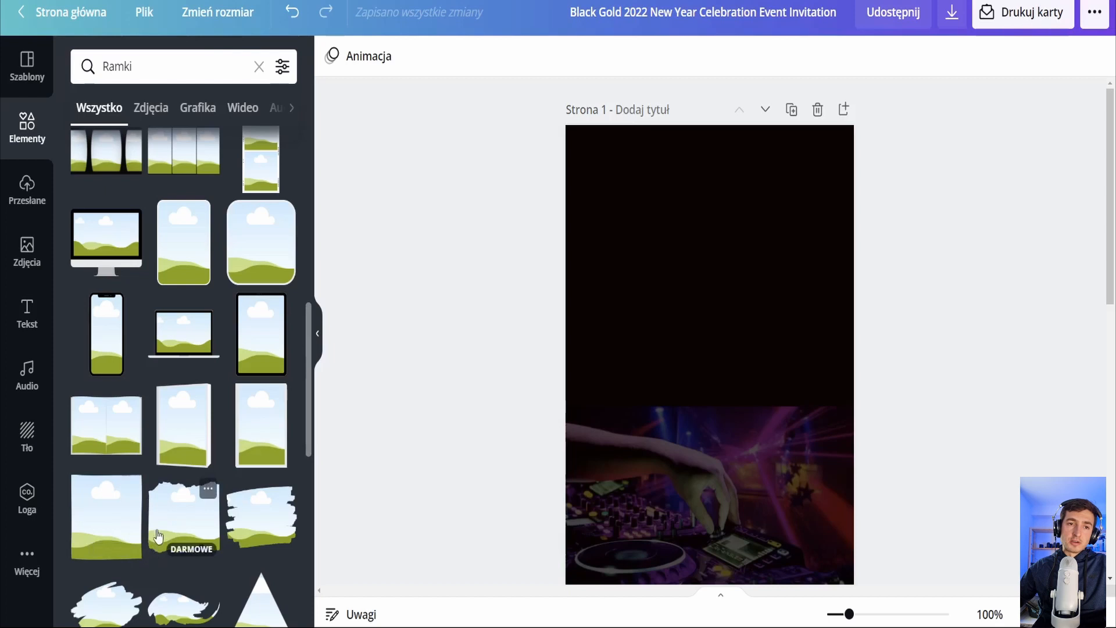
{"action": "left_click_drag", "start_coordinate": [157, 535], "coordinate": [581, 193]}
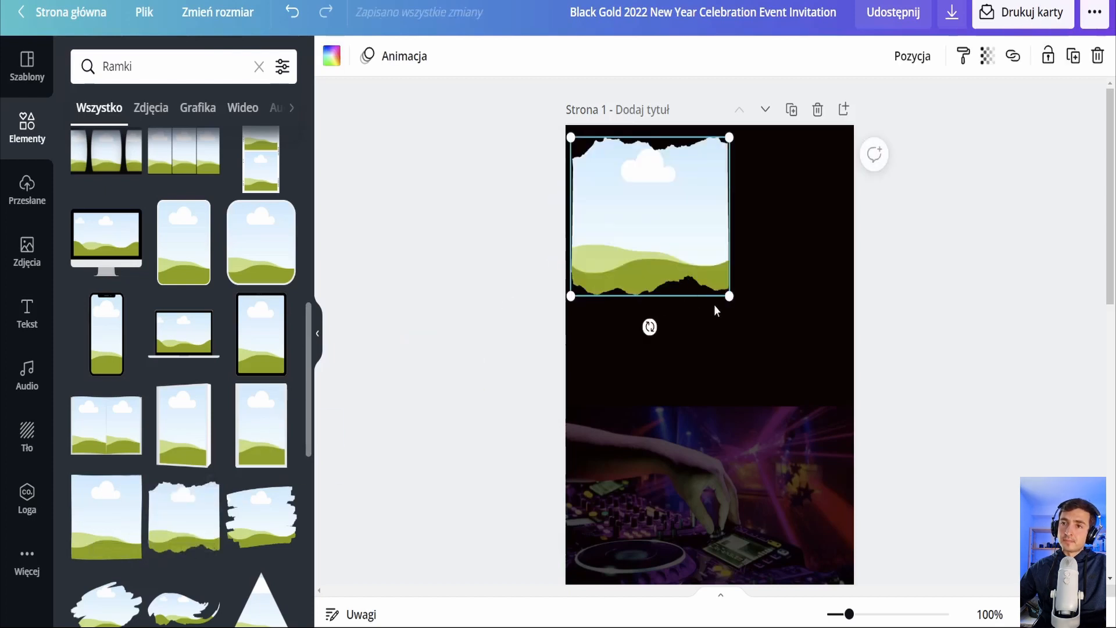
Step: Enlarge the torn-paper frame beyond the page's top and side edges so its torn lower edge overlaps the DJ photo
{"action": "left_click_drag", "start_coordinate": [729, 296], "coordinate": [877, 437]}
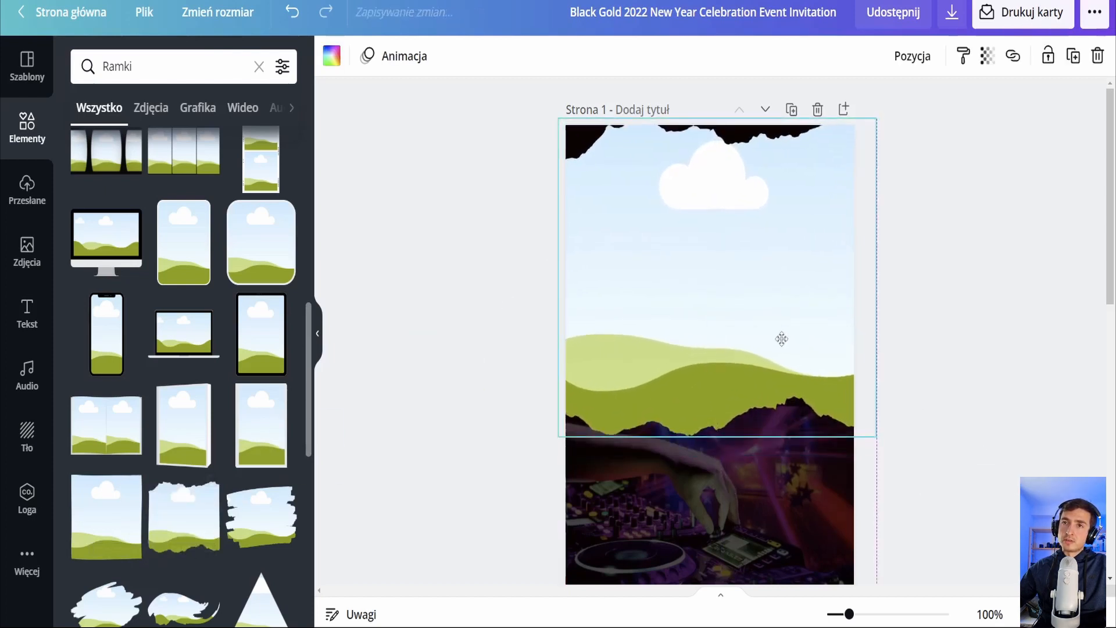
{"action": "left_click_drag", "start_coordinate": [558, 118], "coordinate": [530, 90]}
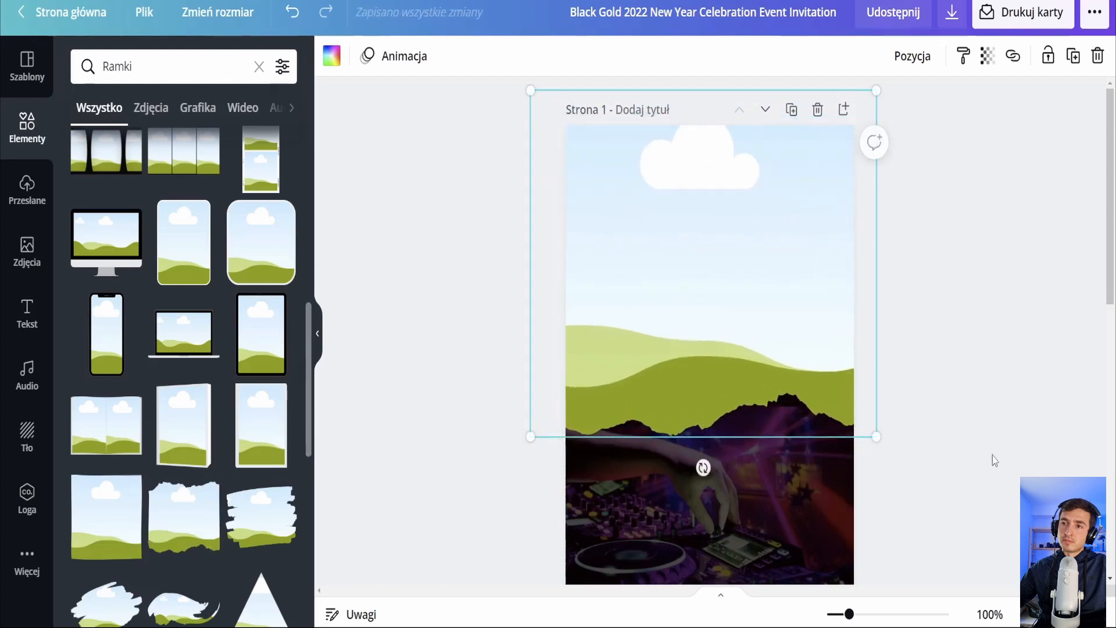
{"action": "left_click_drag", "start_coordinate": [870, 440], "coordinate": [999, 424]}
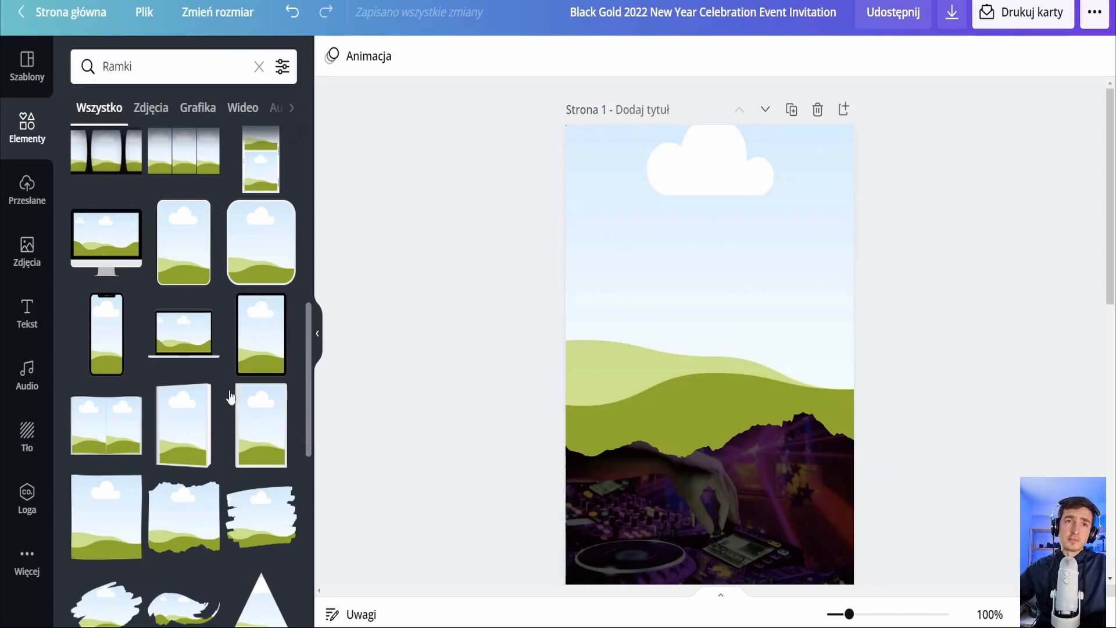
Step: Fill the torn-paper frame with the fireworks photo from the recently used elements
{"action": "left_click", "coordinate": [24, 184]}
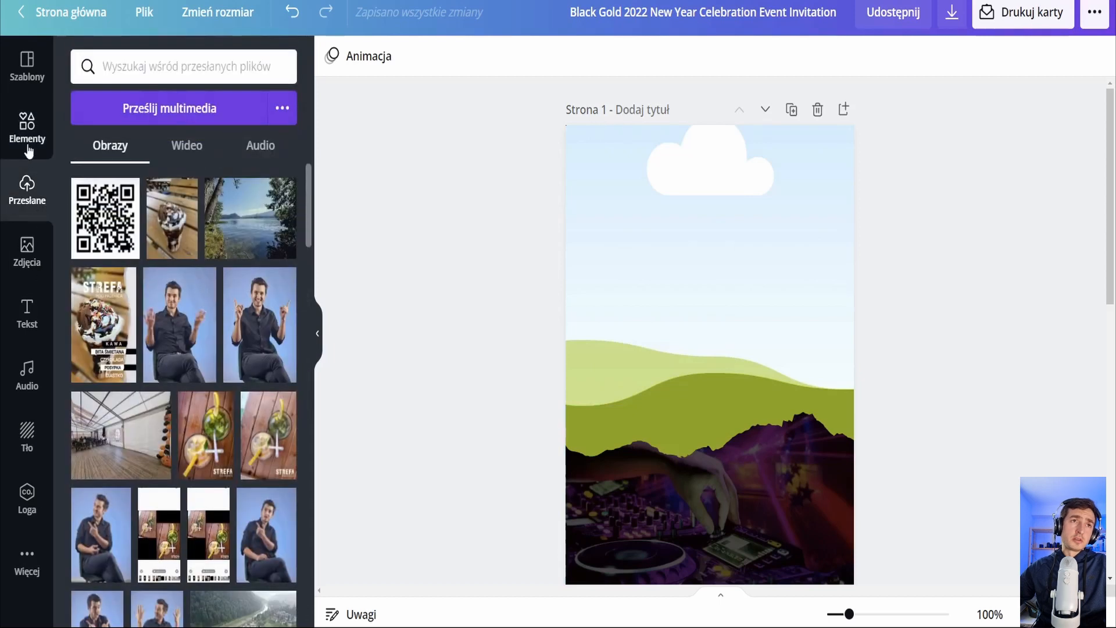
{"action": "left_click", "coordinate": [42, 141]}
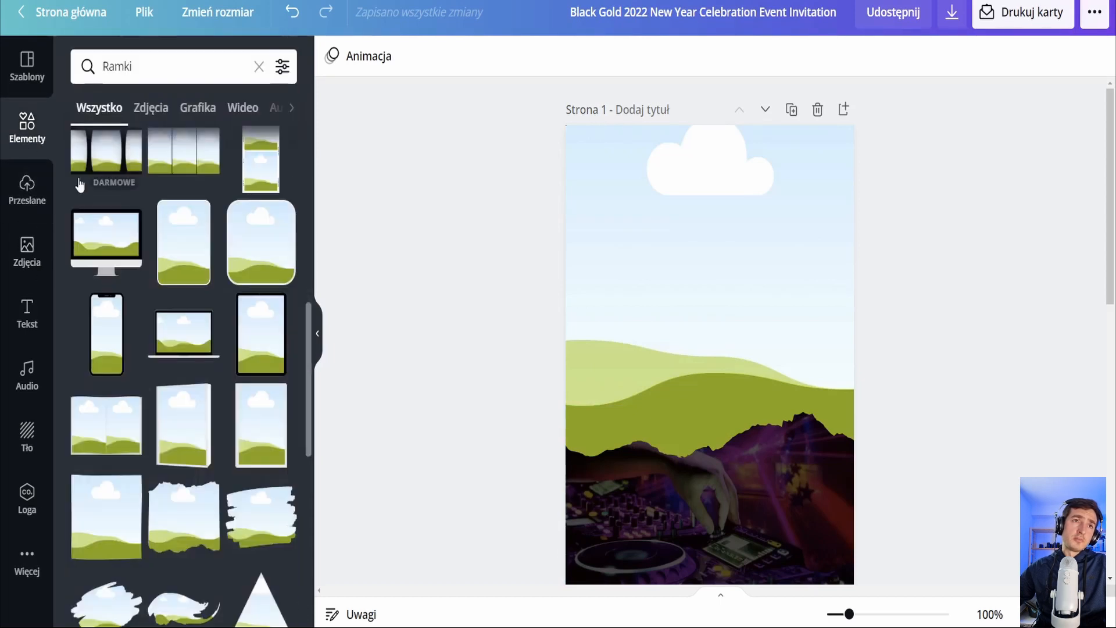
{"action": "left_click", "coordinate": [261, 68]}
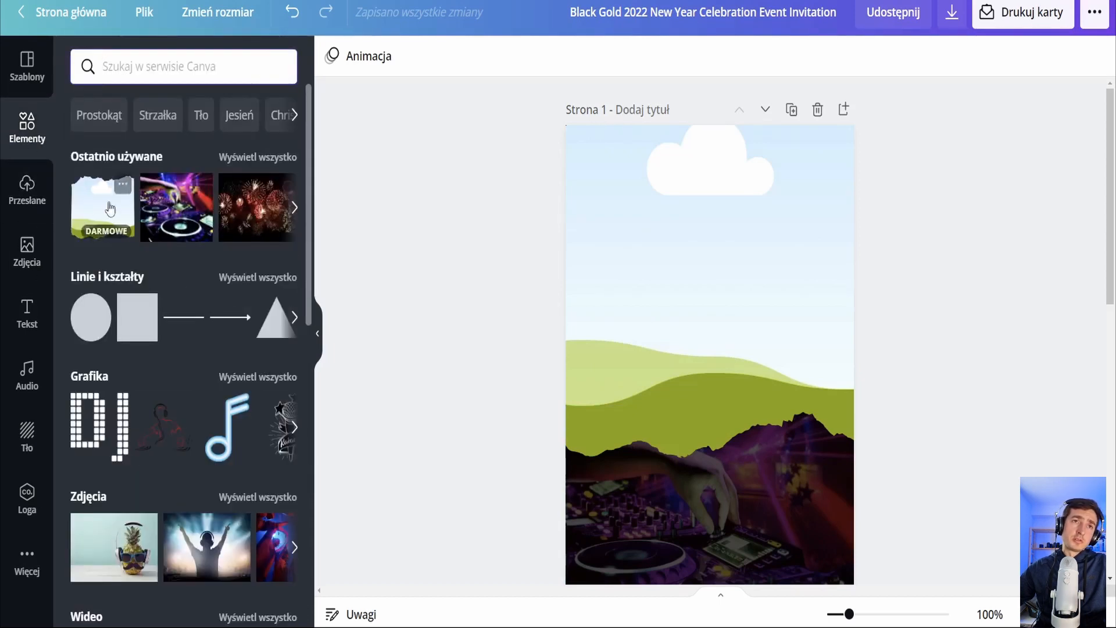
{"action": "left_click_drag", "start_coordinate": [233, 217], "coordinate": [766, 311]}
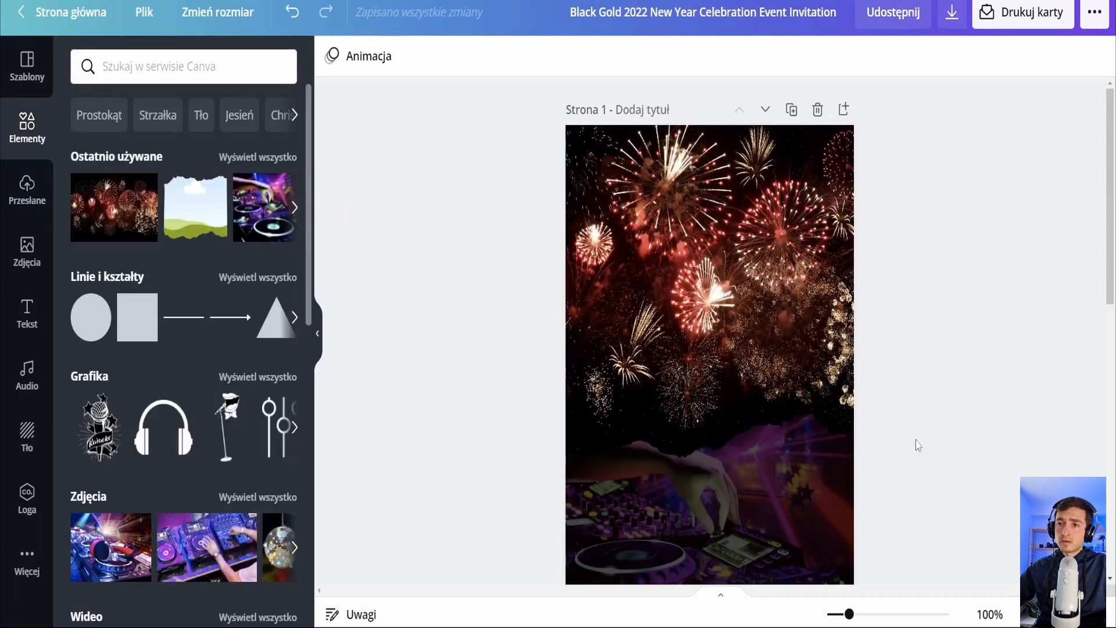
{"action": "left_click", "coordinate": [765, 495]}
{"action": "left_click", "coordinate": [1027, 403]}
Step: Move the framed fireworks higher on page 1 and raise the DJ photo slightly towards them
{"action": "left_click", "coordinate": [721, 314]}
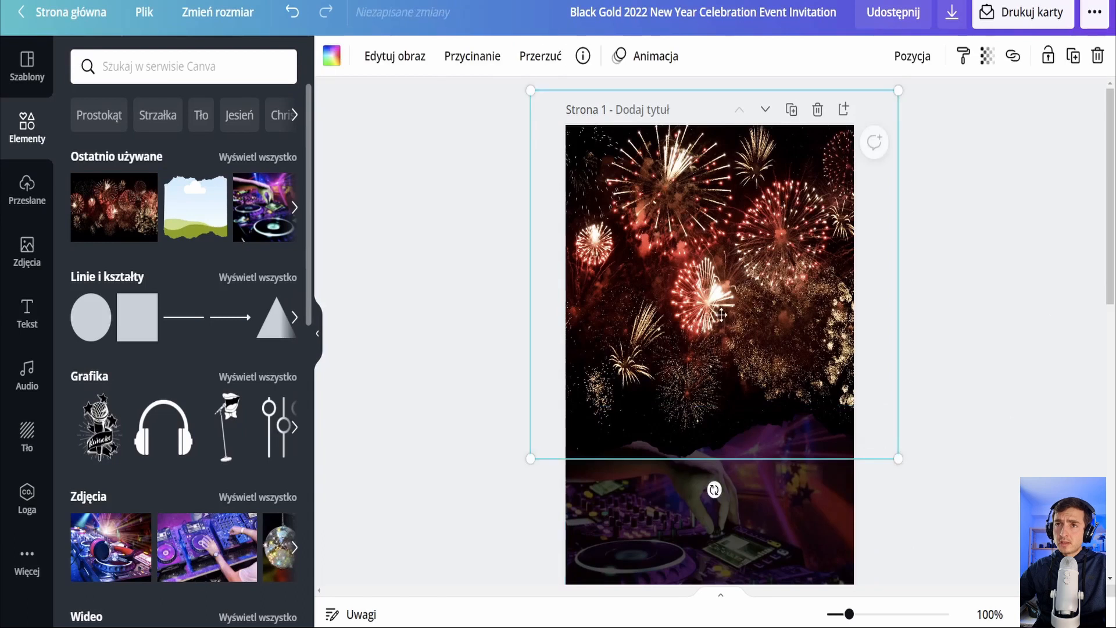
{"action": "left_click_drag", "start_coordinate": [721, 314], "coordinate": [722, 270]}
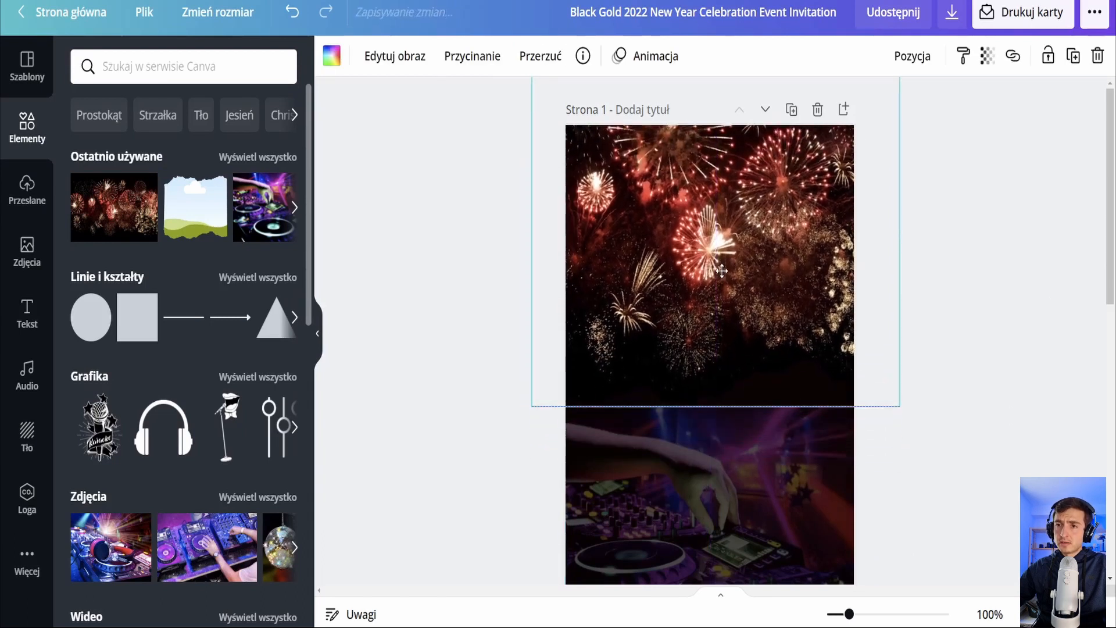
{"action": "left_click", "coordinate": [897, 469]}
{"action": "left_click_drag", "start_coordinate": [809, 500], "coordinate": [804, 486]}
{"action": "left_click", "coordinate": [932, 461]}
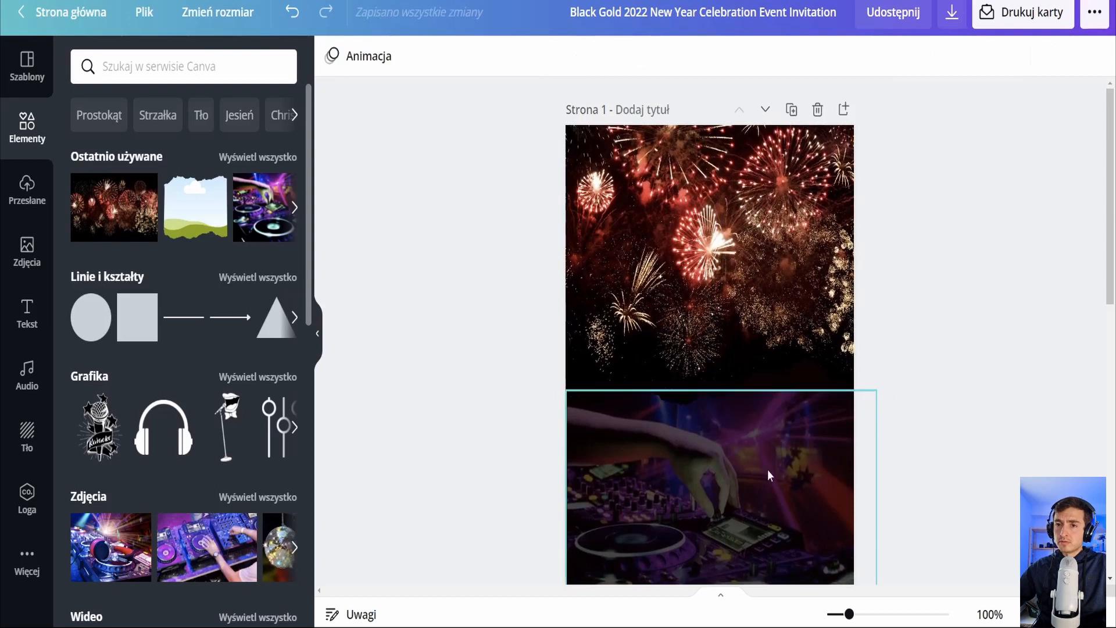
Step: Bring the DJ photo forward in front of the framed fireworks
{"action": "left_click", "coordinate": [767, 469]}
{"action": "left_click", "coordinate": [909, 57]}
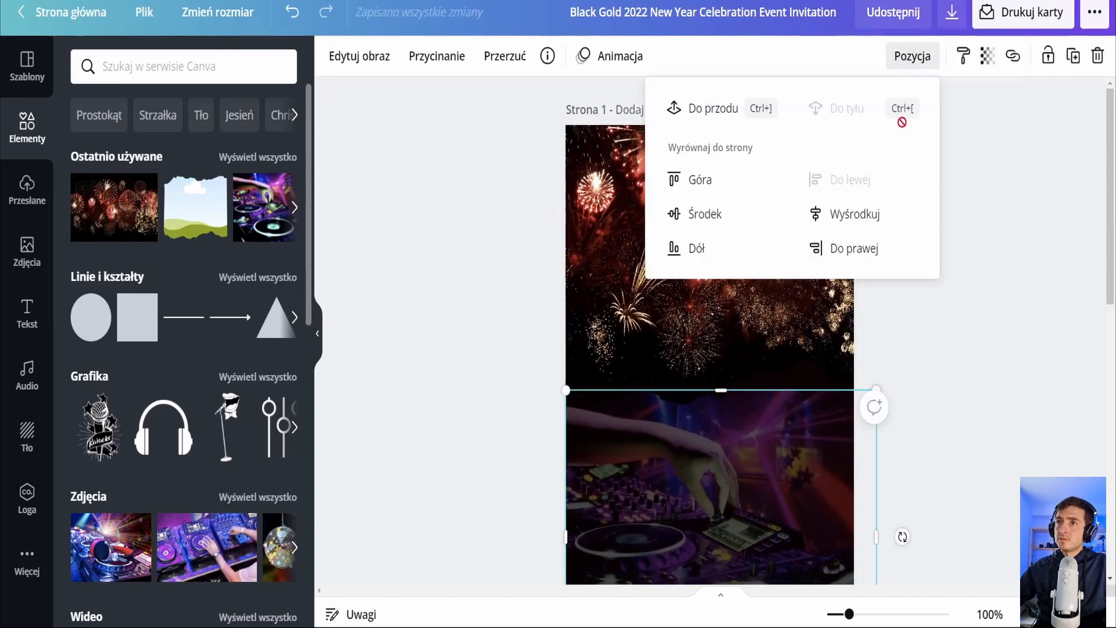
{"action": "left_click", "coordinate": [714, 110]}
{"action": "left_click", "coordinate": [919, 407]}
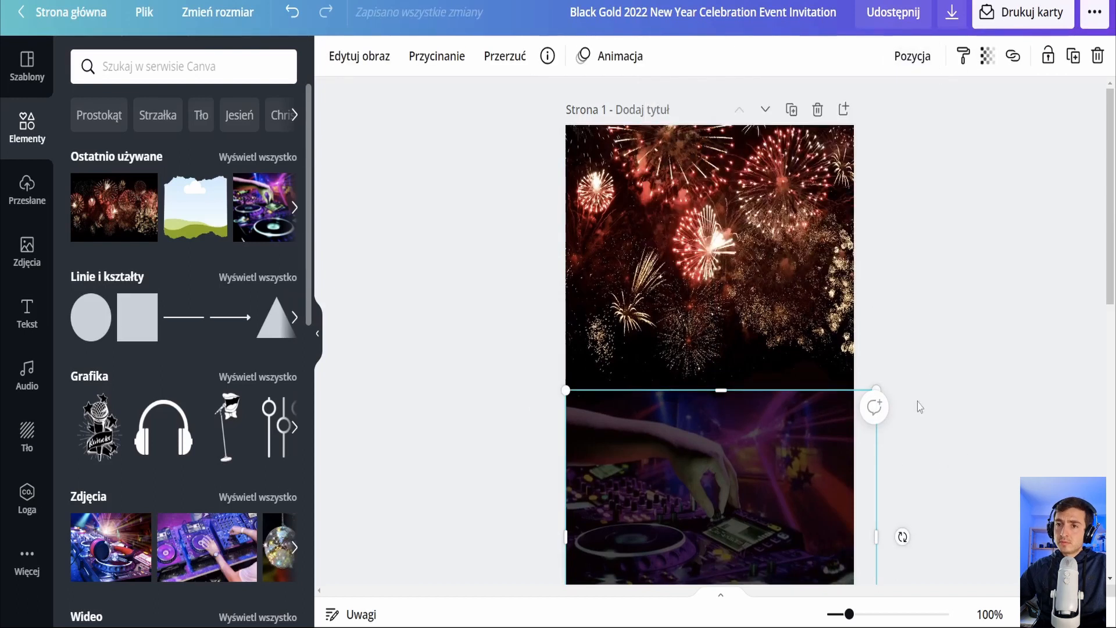
Step: Shift the framed fireworks slightly down and the DJ photo up so that the two images overlap mid-page
{"action": "mouse_move", "coordinate": [771, 241]}
{"action": "left_mouse_down"}
{"action": "mouse_move", "coordinate": [770, 283]}
{"action": "mouse_move", "coordinate": [770, 254]}
{"action": "left_mouse_up"}
{"action": "left_click_drag", "start_coordinate": [746, 499], "coordinate": [747, 475]}
{"action": "left_click", "coordinate": [1038, 354]}
{"action": "left_click_drag", "start_coordinate": [790, 430], "coordinate": [776, 452]}
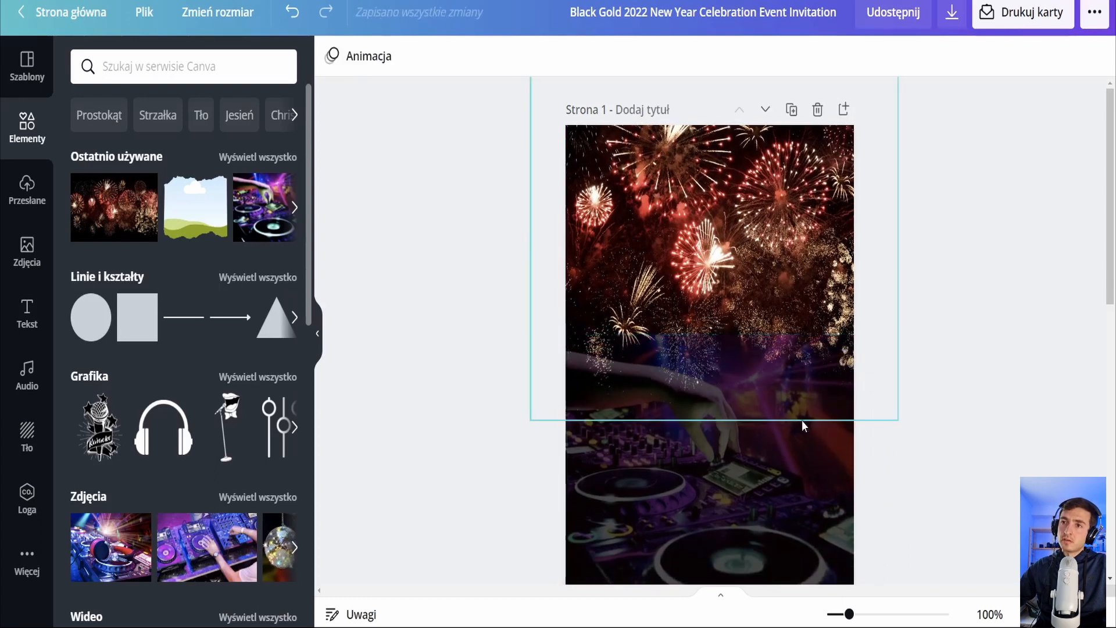
Step: Fade the DJ photo slightly more by lowering its transparency value
{"action": "left_click", "coordinate": [985, 60]}
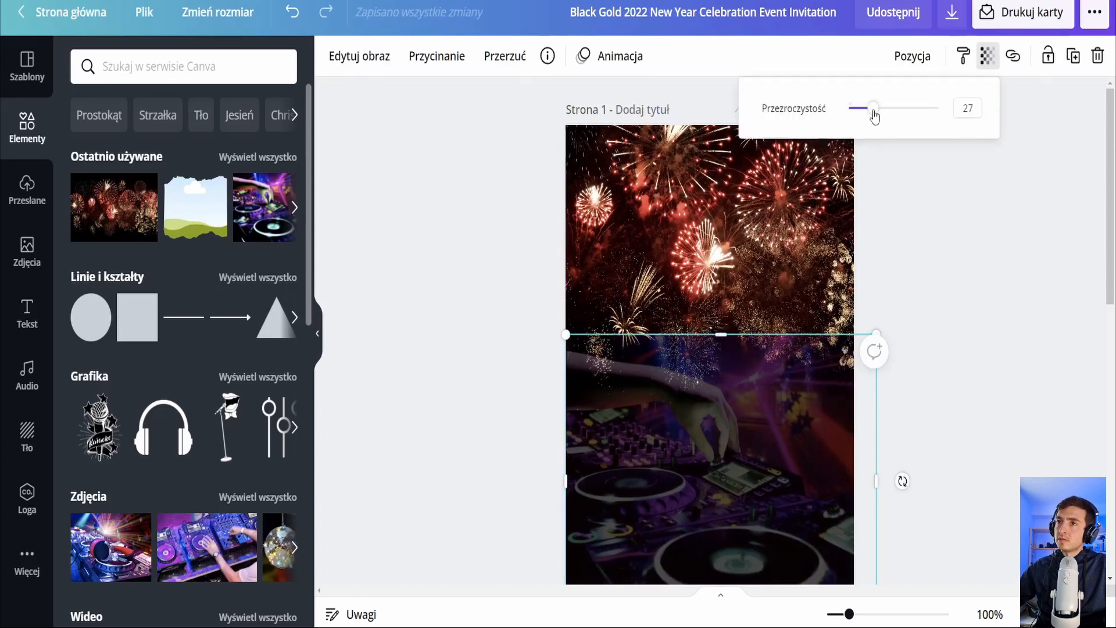
{"action": "left_click_drag", "start_coordinate": [875, 117], "coordinate": [870, 115]}
{"action": "left_click", "coordinate": [996, 407]}
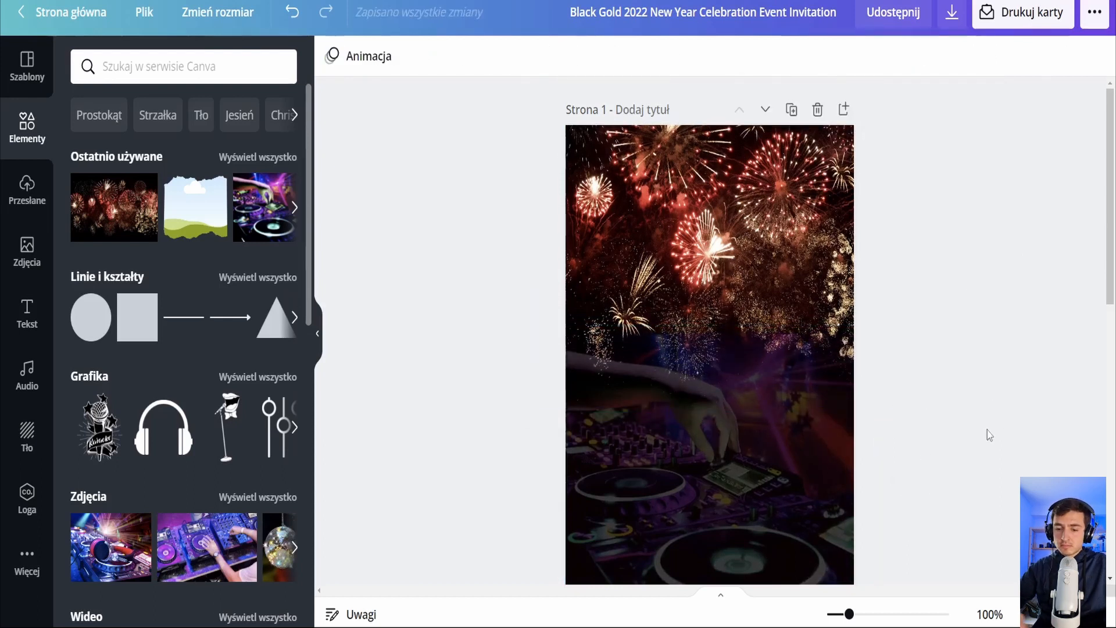
Step: Fine-tune the vertical positions of the framed fireworks and the DJ photo where they overlap
{"action": "key", "text": "ctrl+plus"}
{"action": "key", "text": "ctrl+plus"}
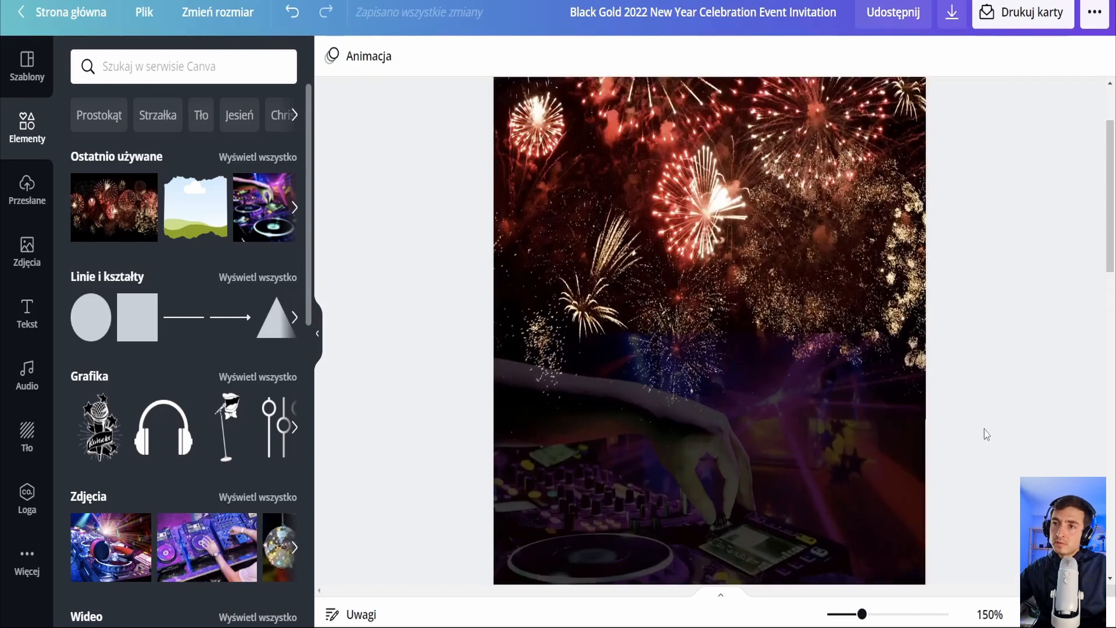
{"action": "left_click", "coordinate": [984, 431]}
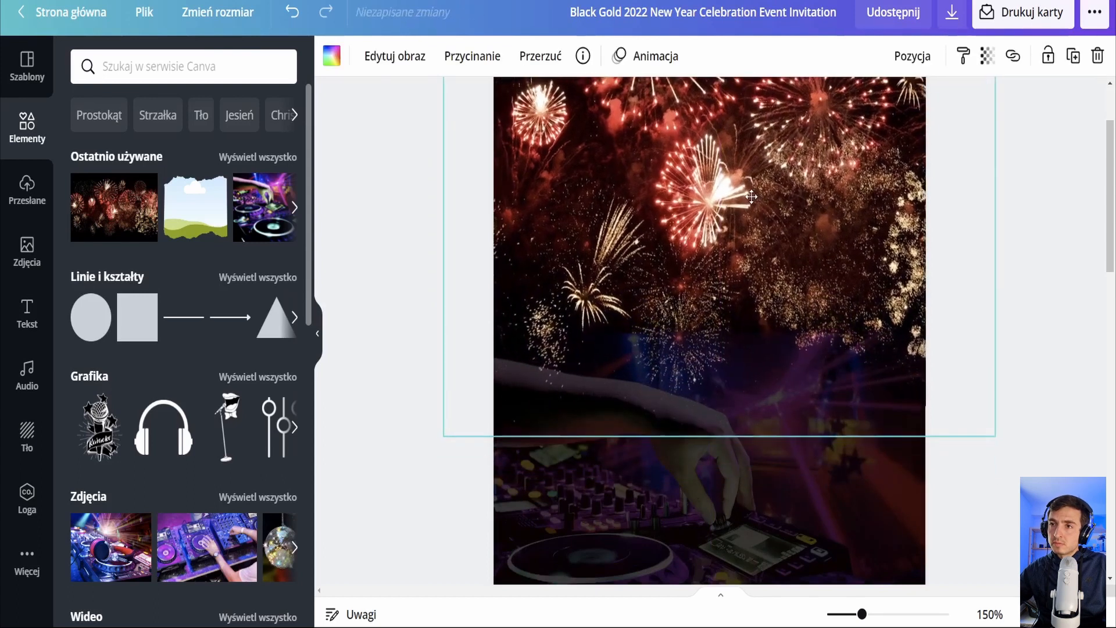
{"action": "left_click", "coordinate": [842, 510]}
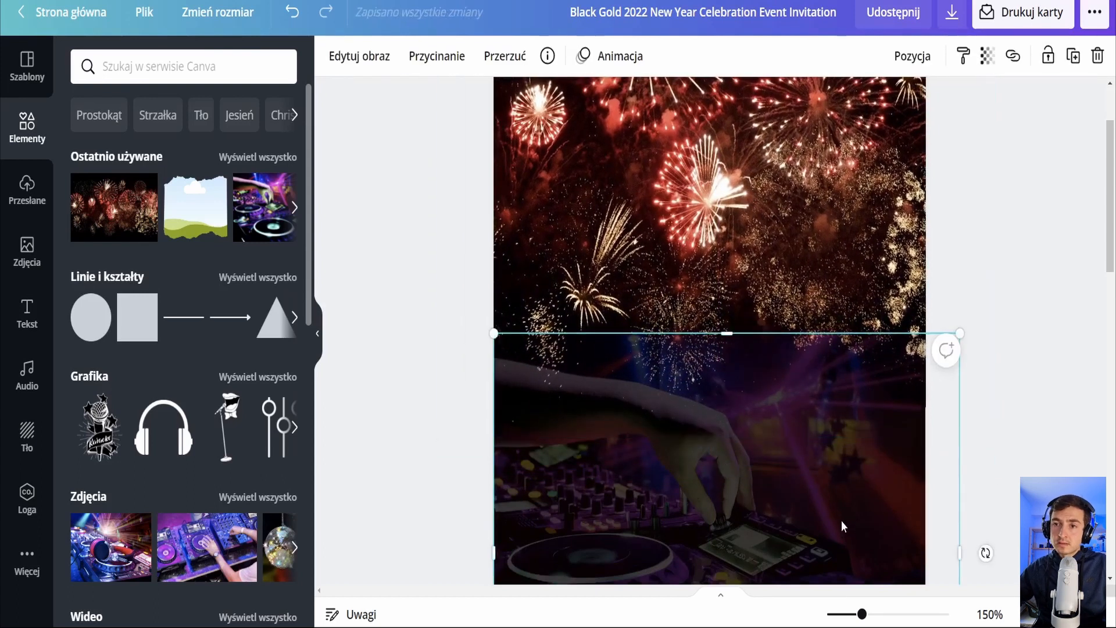
{"action": "left_click_drag", "start_coordinate": [842, 522], "coordinate": [842, 524]}
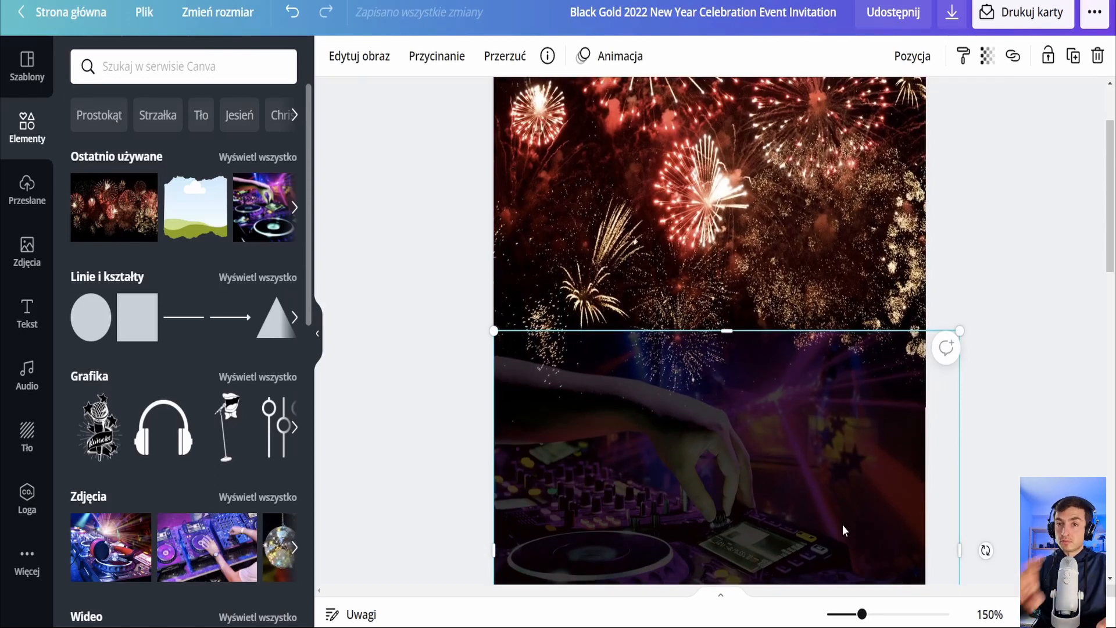
{"action": "left_click", "coordinate": [1056, 410]}
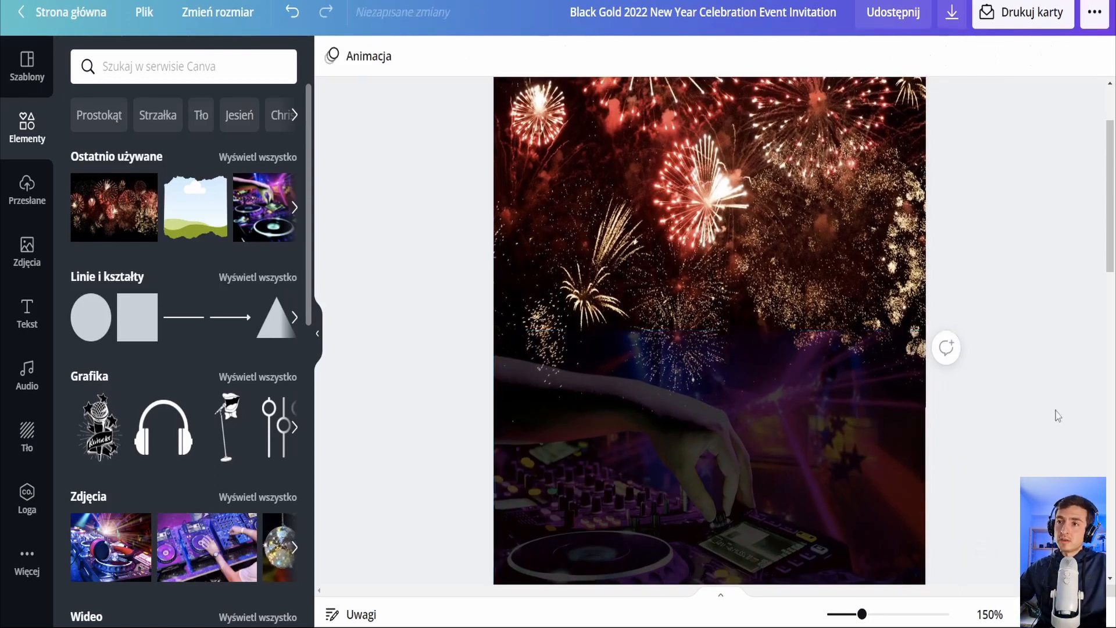
Step: Reposition the framed fireworks lower on page 1, centred horizontally, so the upper bursts fit on the page
{"action": "scroll", "coordinate": [1055, 410], "scroll_direction": "down", "scroll_amount": 2}
{"action": "scroll", "coordinate": [1055, 414], "scroll_direction": "down", "scroll_amount": 1}
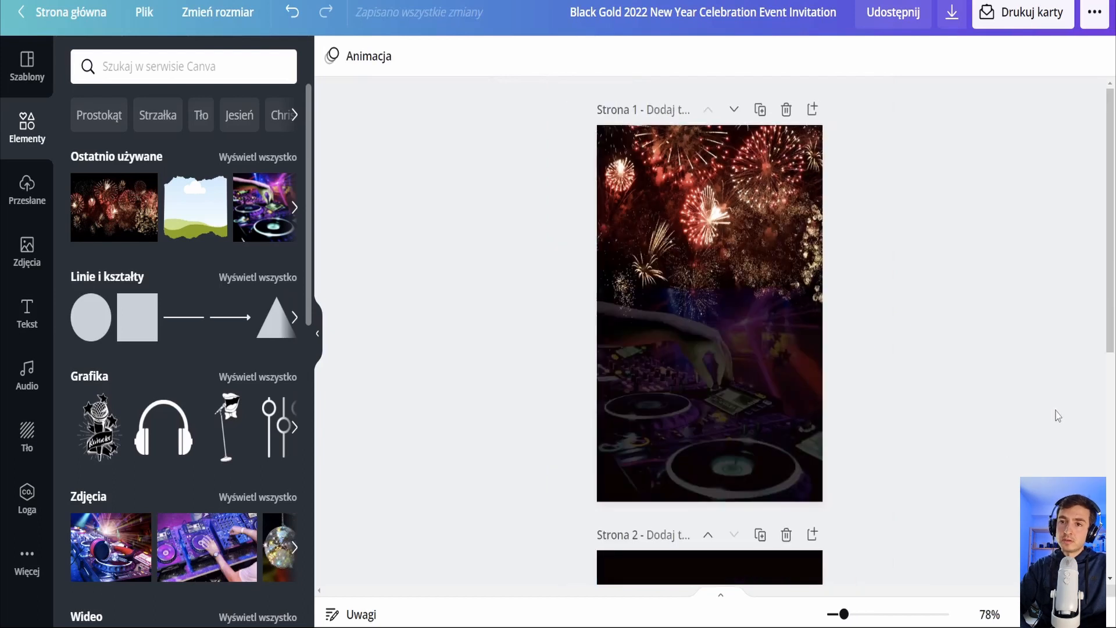
{"action": "left_click", "coordinate": [688, 379]}
{"action": "left_click_drag", "start_coordinate": [687, 292], "coordinate": [687, 95]}
{"action": "left_click", "coordinate": [847, 297]}
{"action": "left_click", "coordinate": [847, 297]}
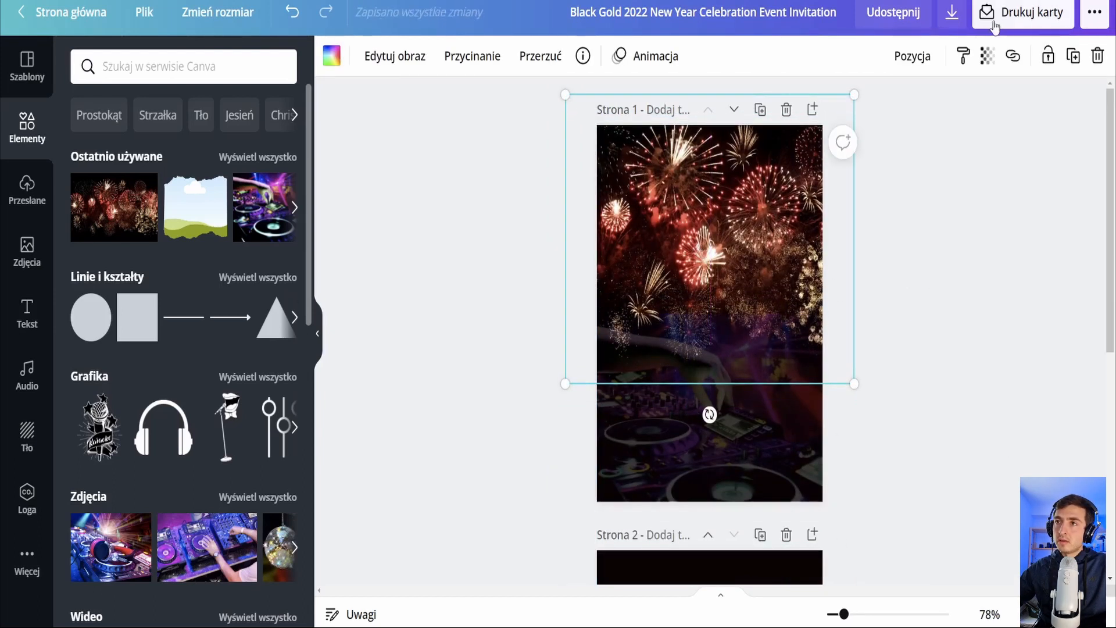
Step: Check the framed fireworks' transparency setting and lower the DJ photo slightly to reduce its overlap with the fireworks
{"action": "left_click", "coordinate": [987, 68]}
{"action": "mouse_move", "coordinate": [938, 111]}
{"action": "left_mouse_down"}
{"action": "mouse_move", "coordinate": [877, 109]}
{"action": "mouse_move", "coordinate": [959, 116]}
{"action": "left_mouse_up"}
{"action": "left_click_drag", "start_coordinate": [781, 215], "coordinate": [781, 201]}
{"action": "left_click", "coordinate": [947, 256]}
{"action": "left_click", "coordinate": [722, 380]}
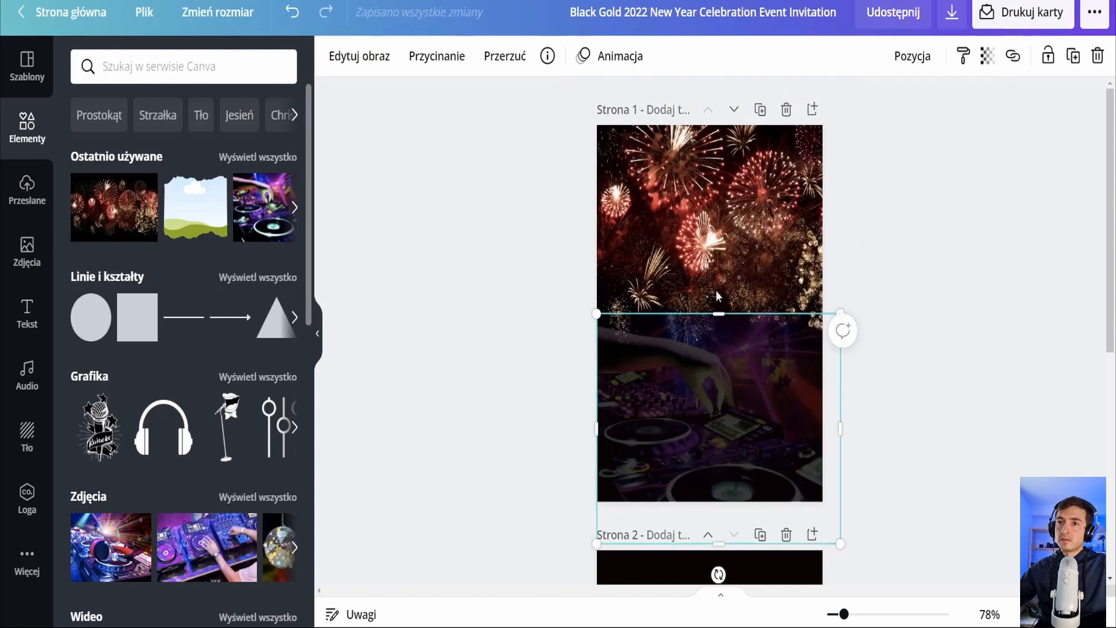
{"action": "left_click", "coordinate": [1080, 352]}
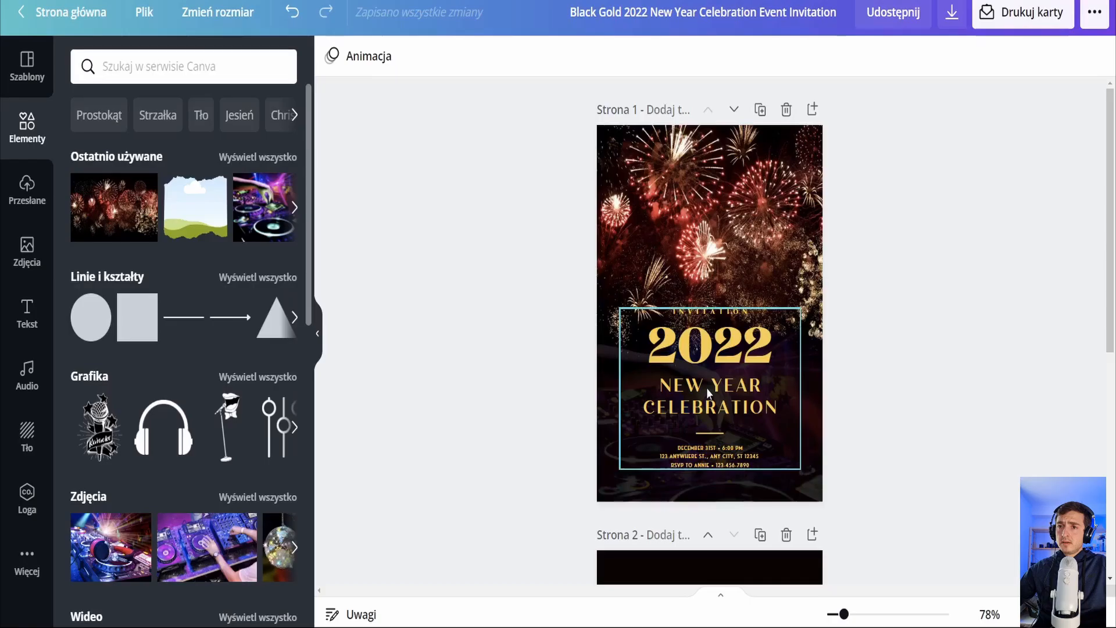
Step: Delete the "2022" text from the invitation text group on page 1
{"action": "left_click", "coordinate": [706, 388]}
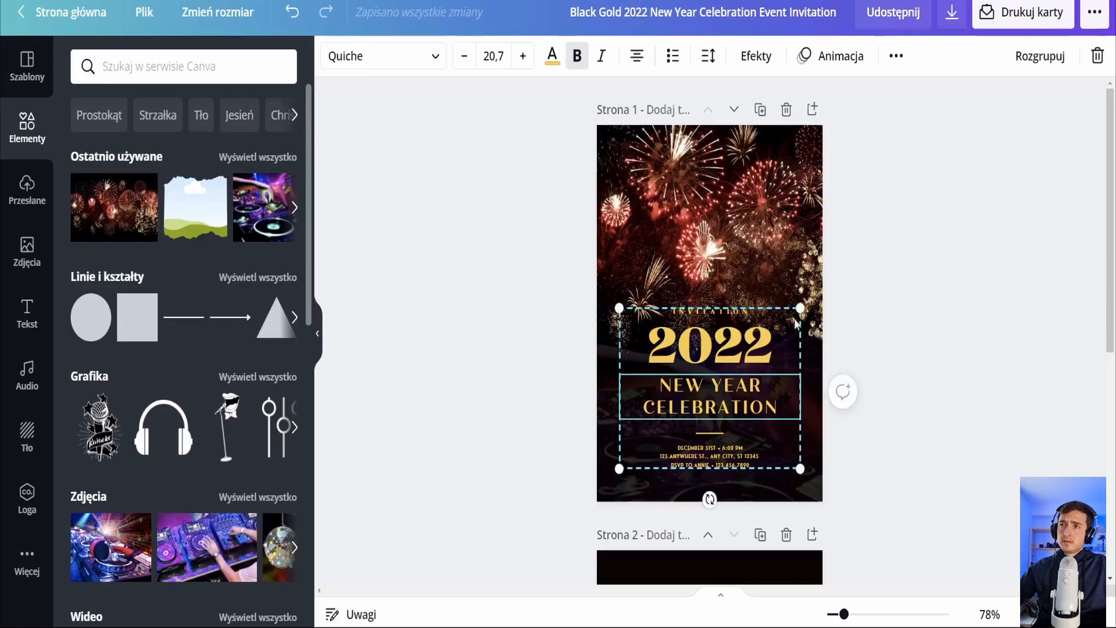
{"action": "left_click", "coordinate": [752, 338]}
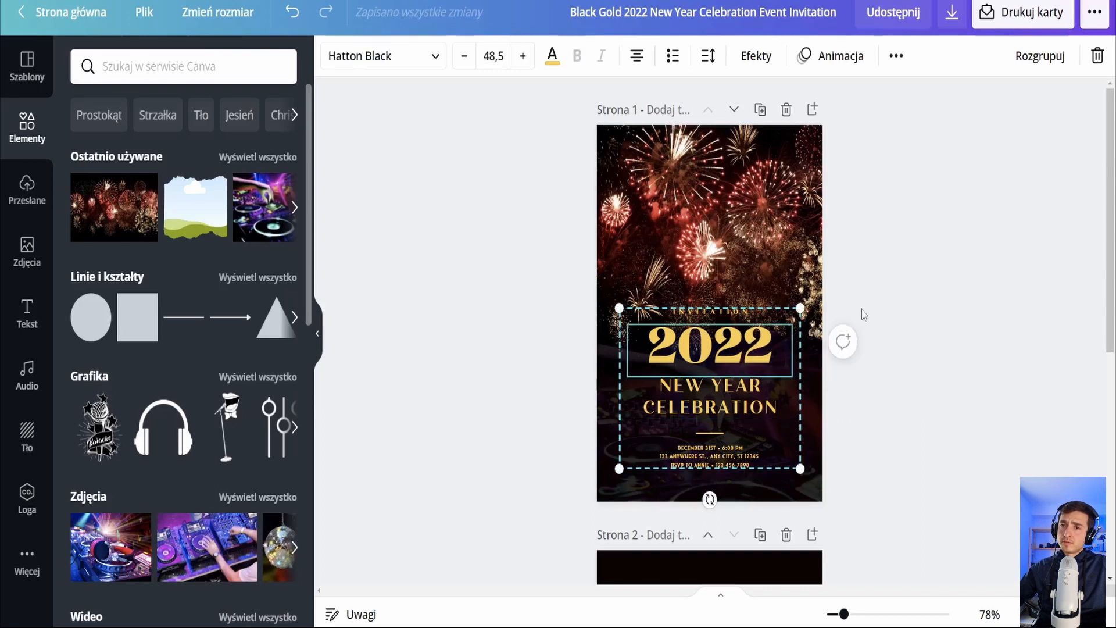
{"action": "left_click", "coordinate": [869, 386]}
{"action": "left_click", "coordinate": [674, 370]}
{"action": "key", "text": "Delete"}
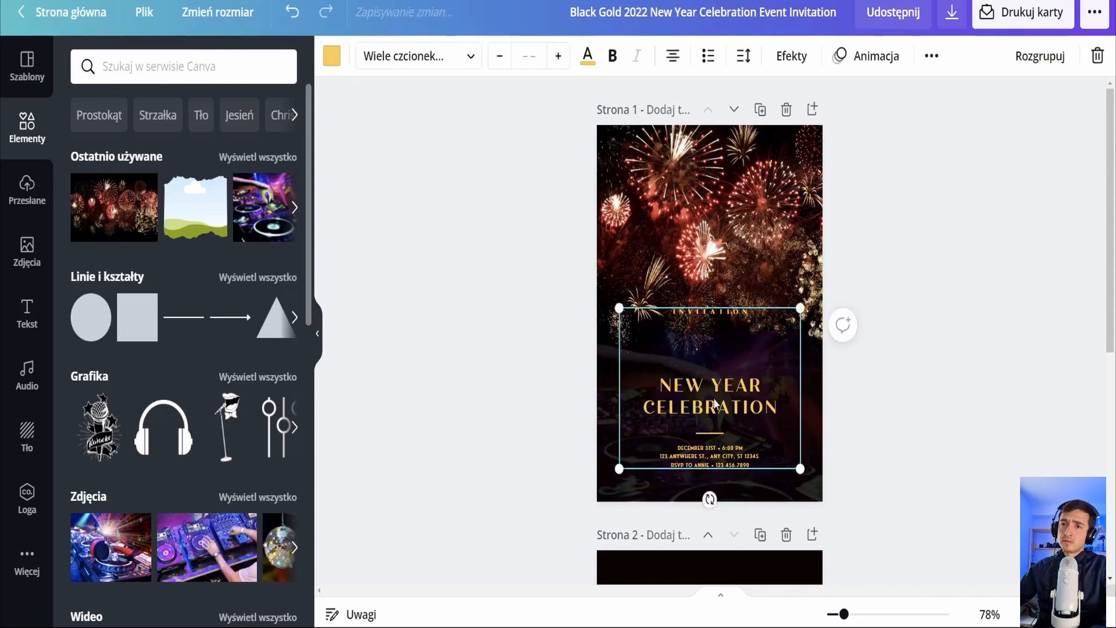
{"action": "left_click", "coordinate": [716, 404]}
{"action": "key", "text": "Delete"}
{"action": "left_click", "coordinate": [728, 314]}
{"action": "key", "text": "Delete"}
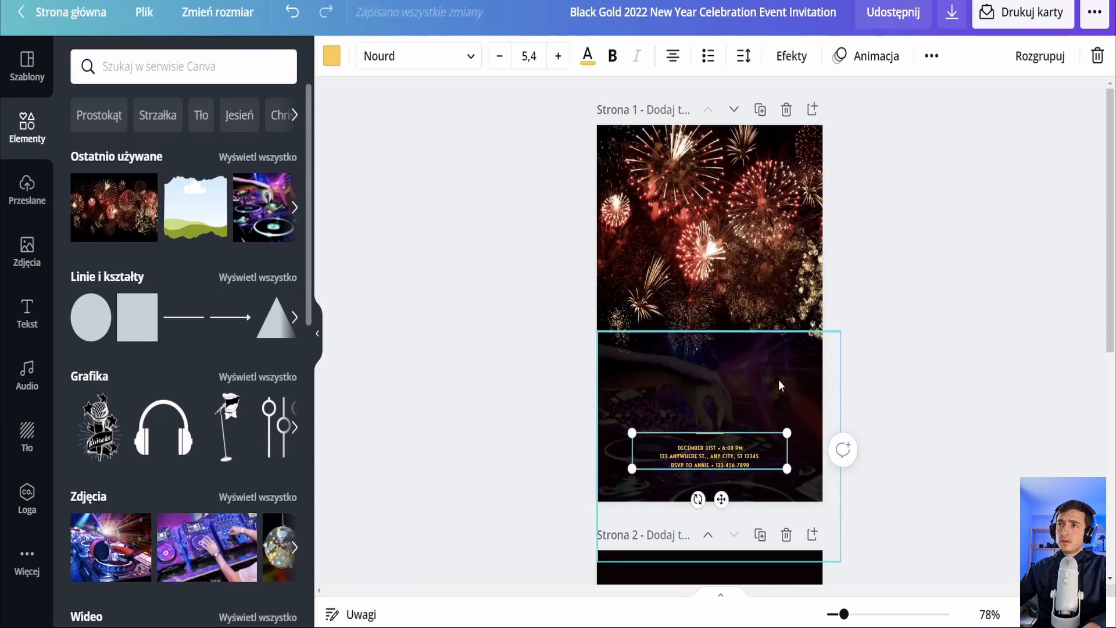
{"action": "key", "text": "ctrl+z"}
{"action": "key", "text": "ctrl+z"}
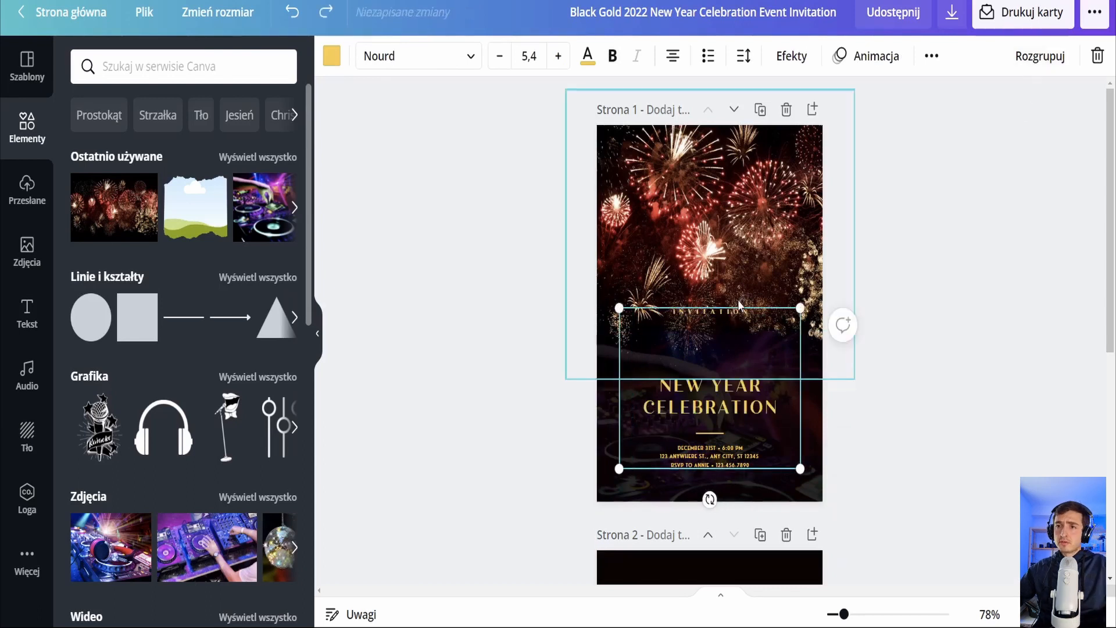
{"action": "key", "text": "ctrl+z"}
Step: Delete the "NEW YEAR CELEBRATION", "2022" and "INVITATION" texts on page 1 and lower the remaining line and event details slightly
{"action": "left_click_drag", "start_coordinate": [727, 328], "coordinate": [729, 361]}
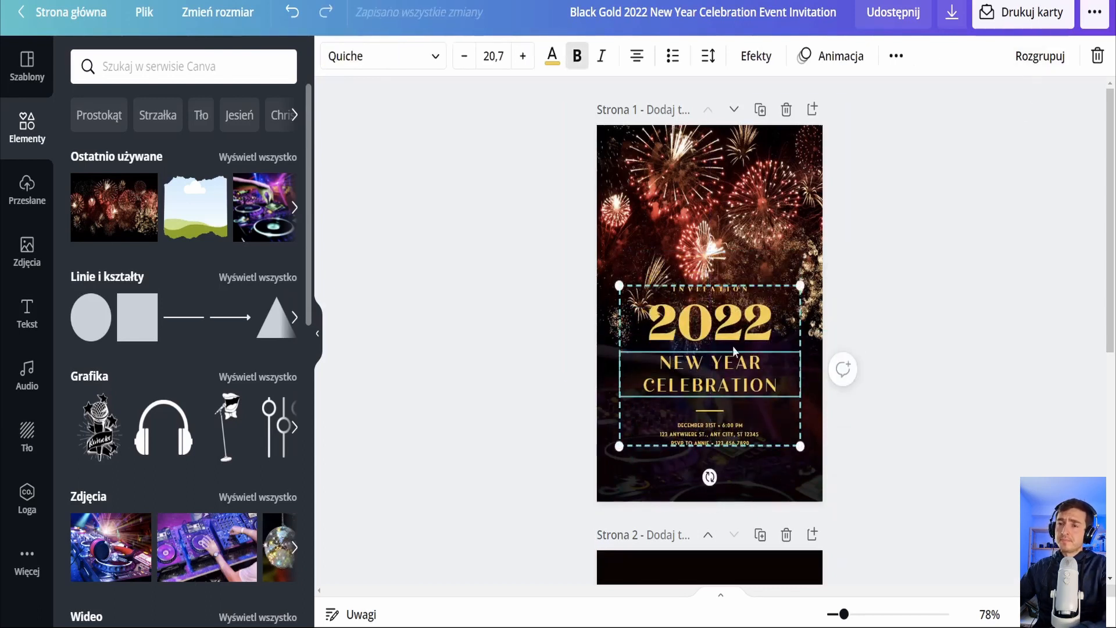
{"action": "key", "text": "Delete"}
{"action": "left_click", "coordinate": [750, 308]}
{"action": "key", "text": "Delete"}
{"action": "left_click", "coordinate": [745, 287]}
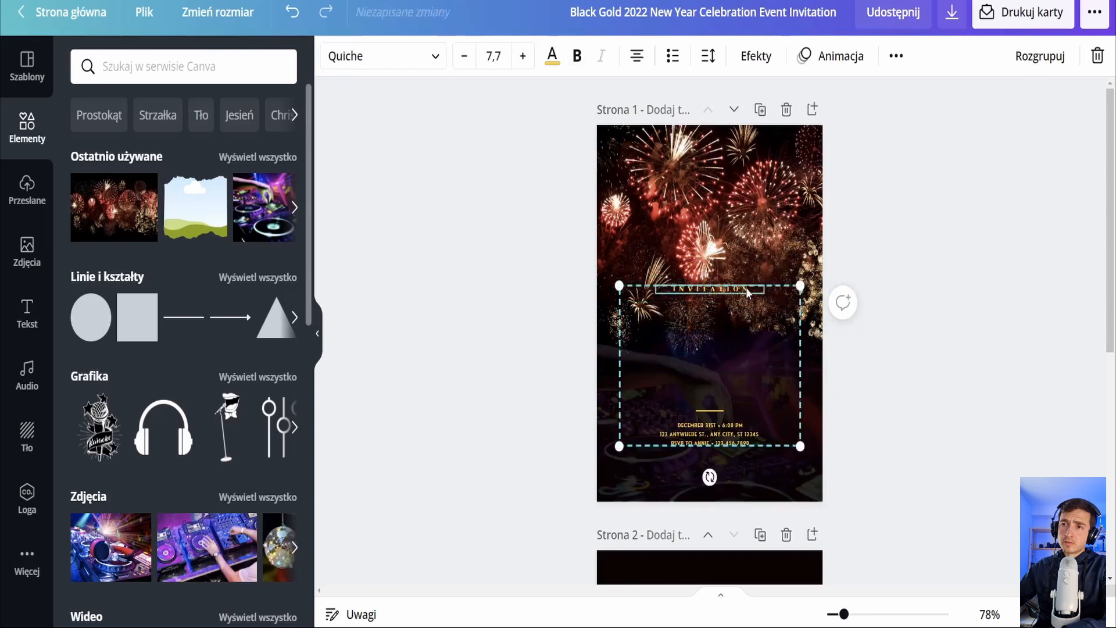
{"action": "key", "text": "Delete"}
{"action": "mouse_move", "coordinate": [721, 420]}
{"action": "left_mouse_down"}
{"action": "mouse_move", "coordinate": [721, 441]}
{"action": "mouse_move", "coordinate": [720, 429]}
{"action": "left_mouse_up"}
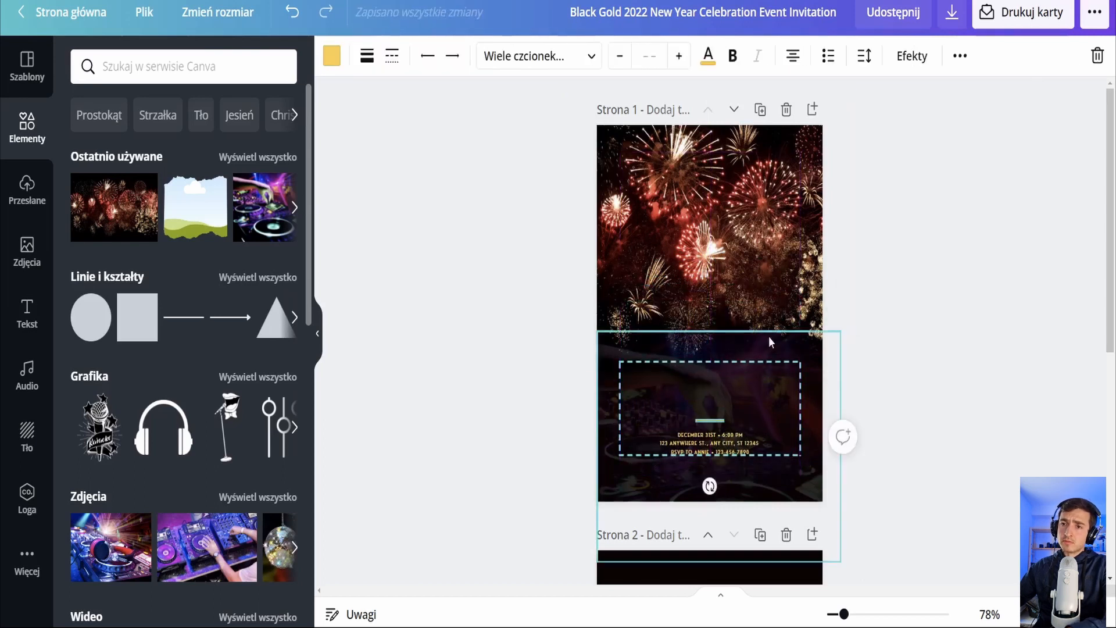
{"action": "left_click", "coordinate": [948, 365]}
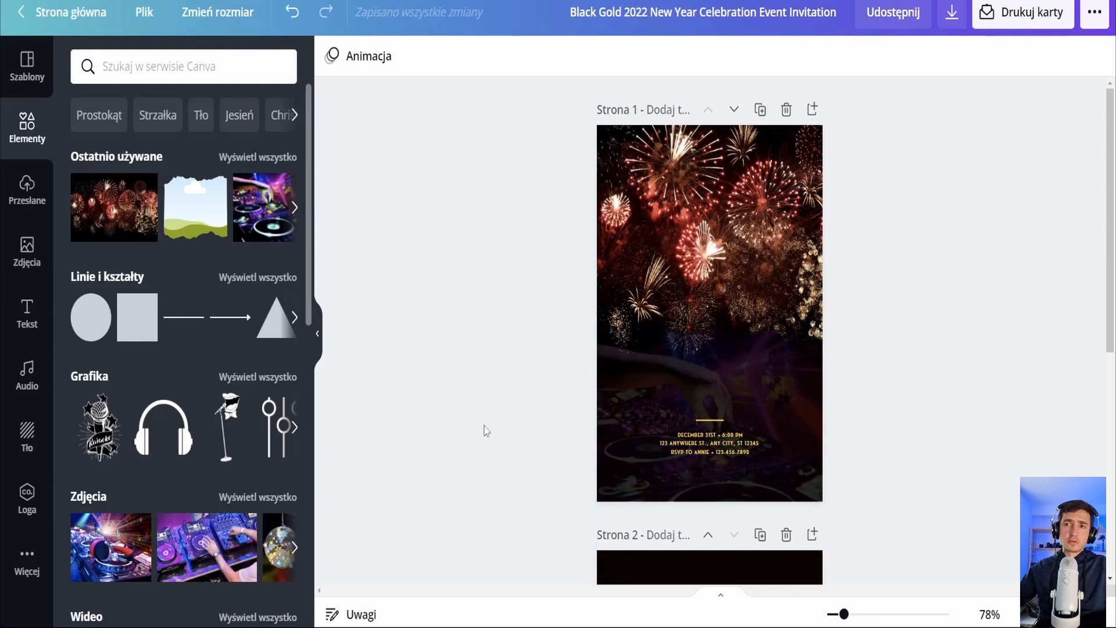
Step: Replace the event details with "31 GRUDNIA • GODZINA 18:00", the venue's address and "REZERWCJA MIEJSC NA BARZE" on separate lines
{"action": "double_click", "coordinate": [752, 453]}
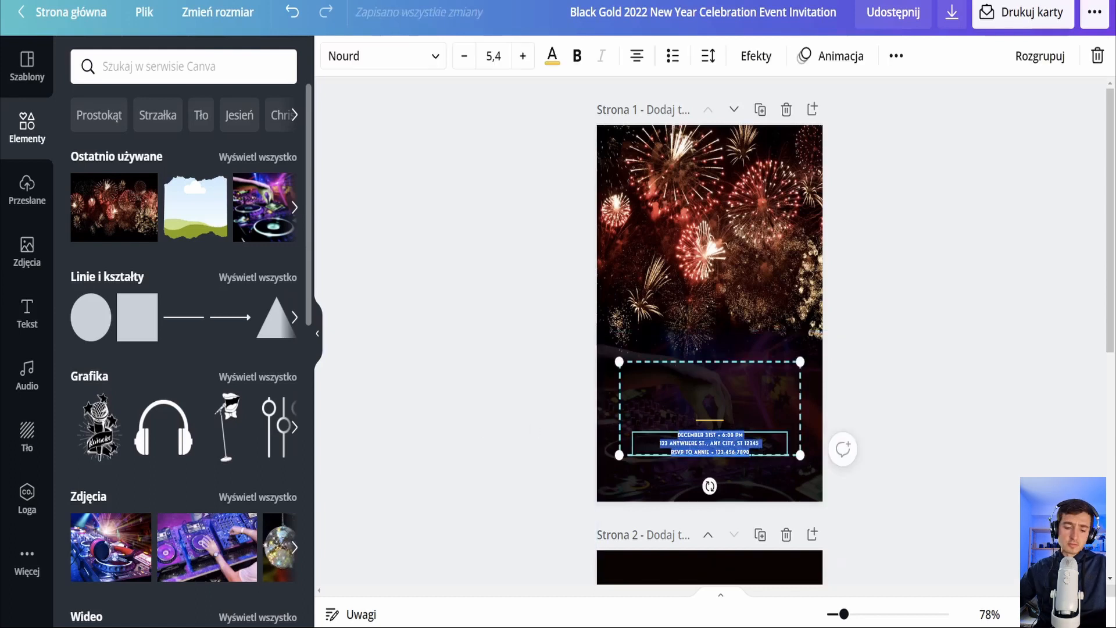
{"action": "type", "text": "31 GRUDNIA • GODZINA 18:00 UL. GŁÓWNA 7 SZCZAWNICA REZERWCJA MIEJSC NA BARZE"}
{"action": "left_click", "coordinate": [929, 386]}
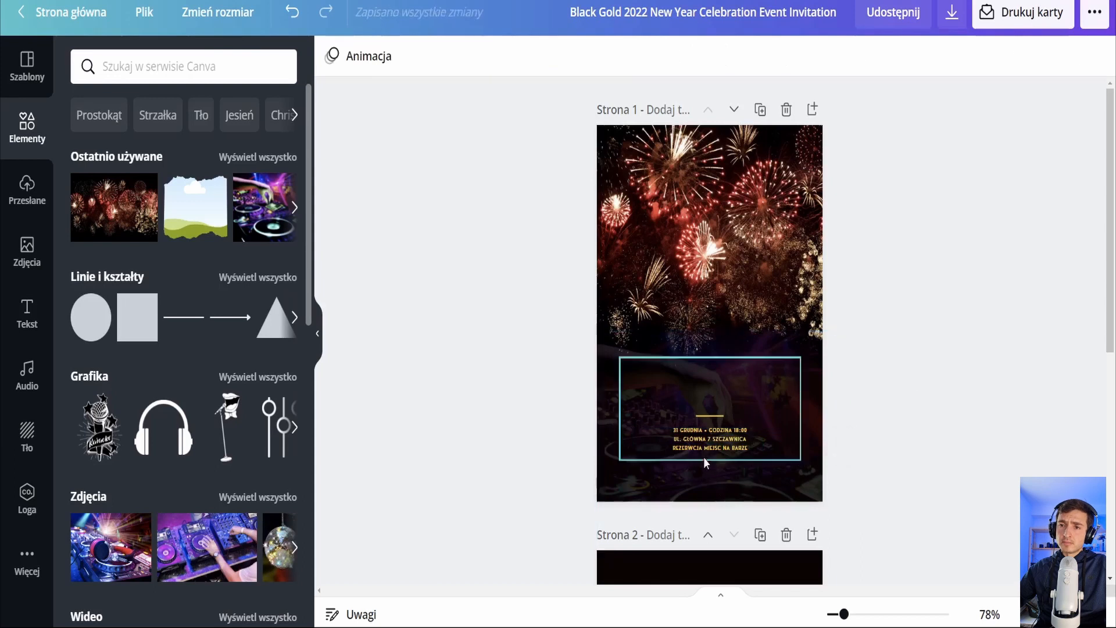
Step: Enlarge the event details text on page 1 to font size 7,4
{"action": "left_click", "coordinate": [706, 446]}
{"action": "left_click", "coordinate": [523, 58]}
{"action": "left_click", "coordinate": [523, 58]}
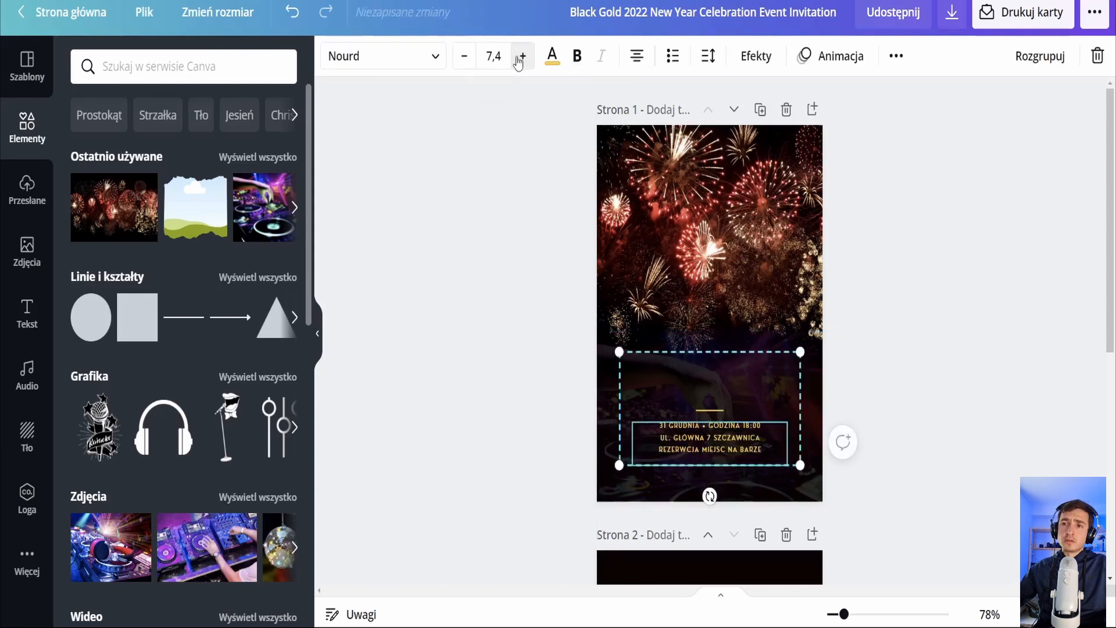
{"action": "left_click", "coordinate": [519, 58]}
{"action": "left_click", "coordinate": [467, 61]}
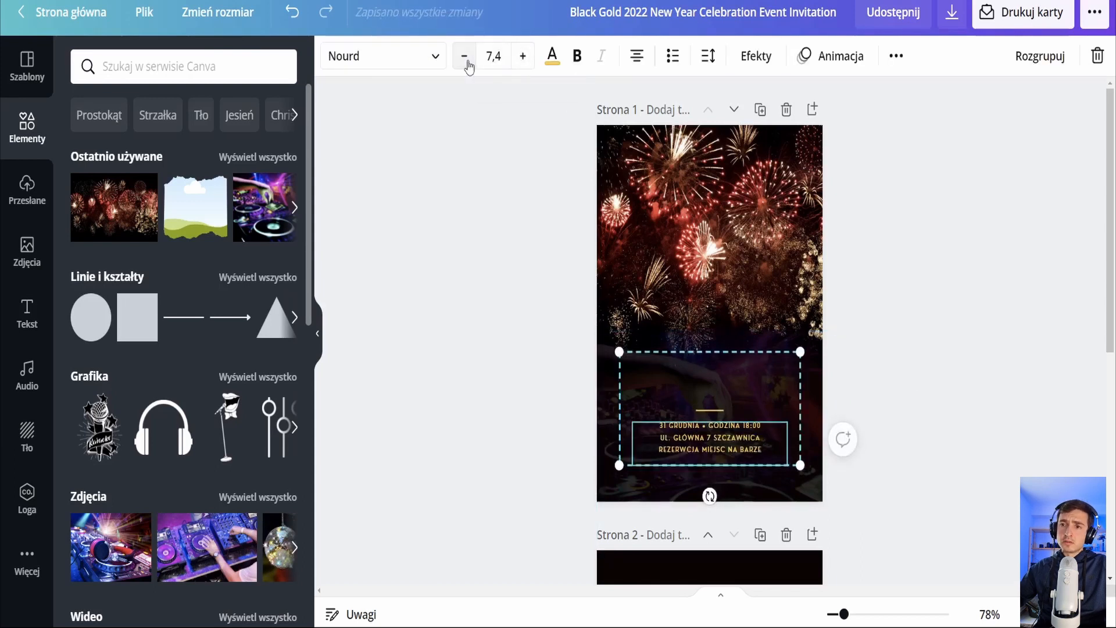
{"action": "left_click", "coordinate": [897, 367]}
{"action": "scroll", "coordinate": [714, 442], "scroll_direction": "down", "scroll_amount": 5}
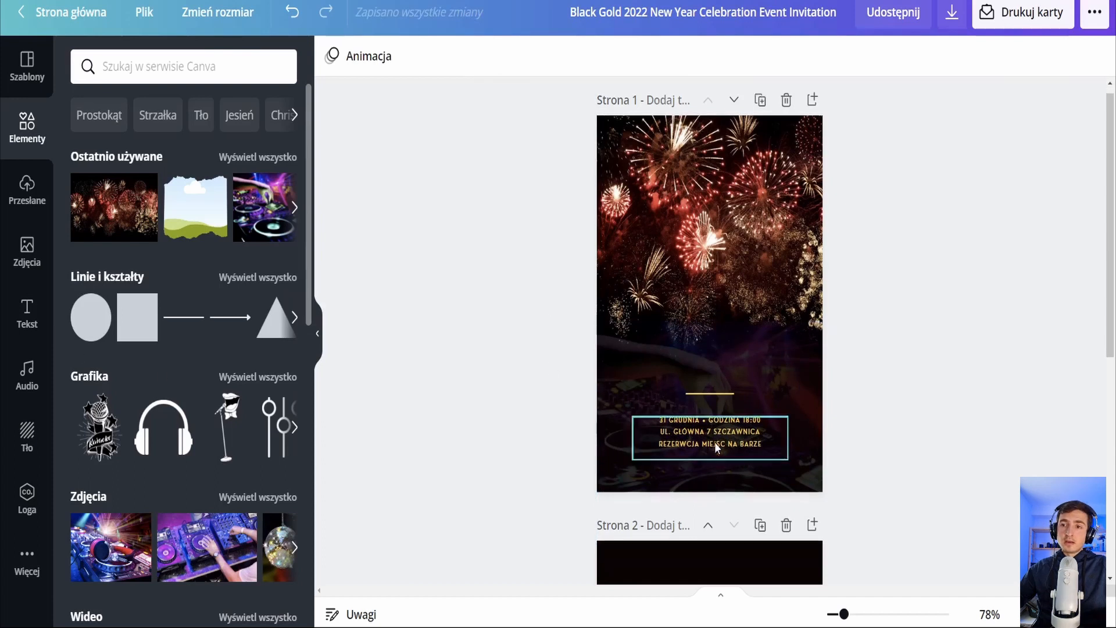
{"action": "scroll", "coordinate": [710, 359], "scroll_direction": "up", "scroll_amount": 5}
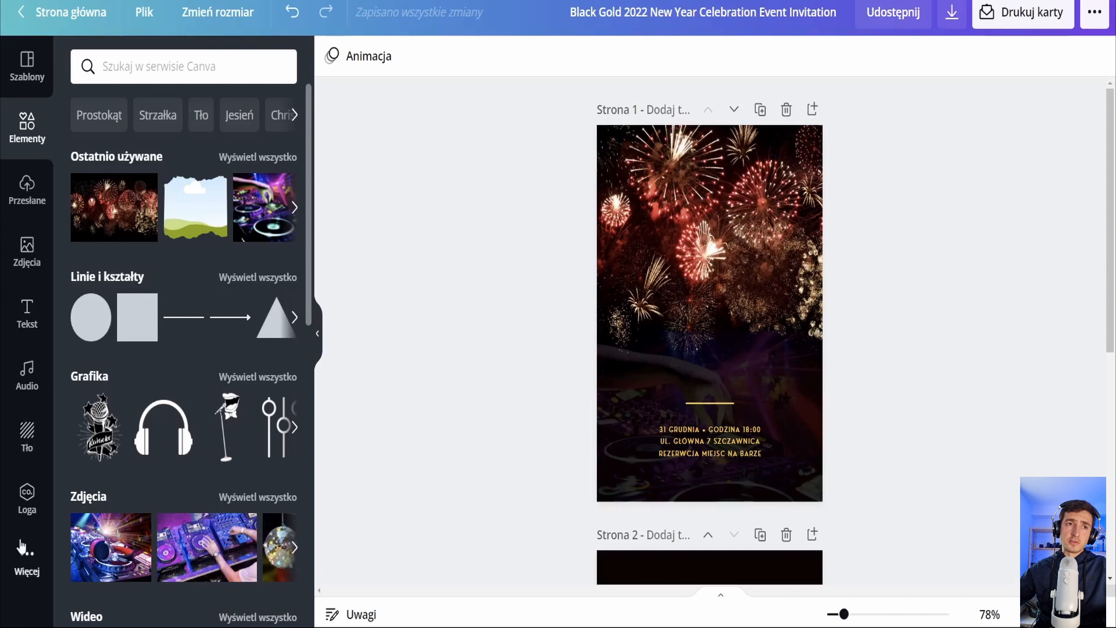
Step: Search the text styles for "NEON" and place the yellow "Sparkle" style over the fireworks on page 1
{"action": "left_click", "coordinate": [25, 321]}
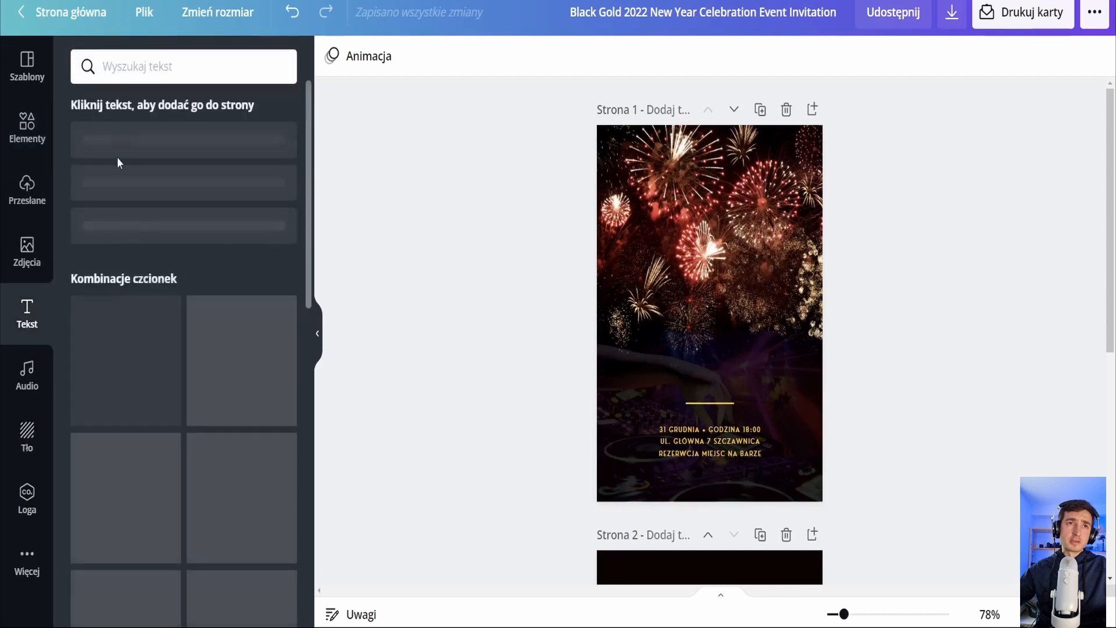
{"action": "left_click", "coordinate": [142, 62]}
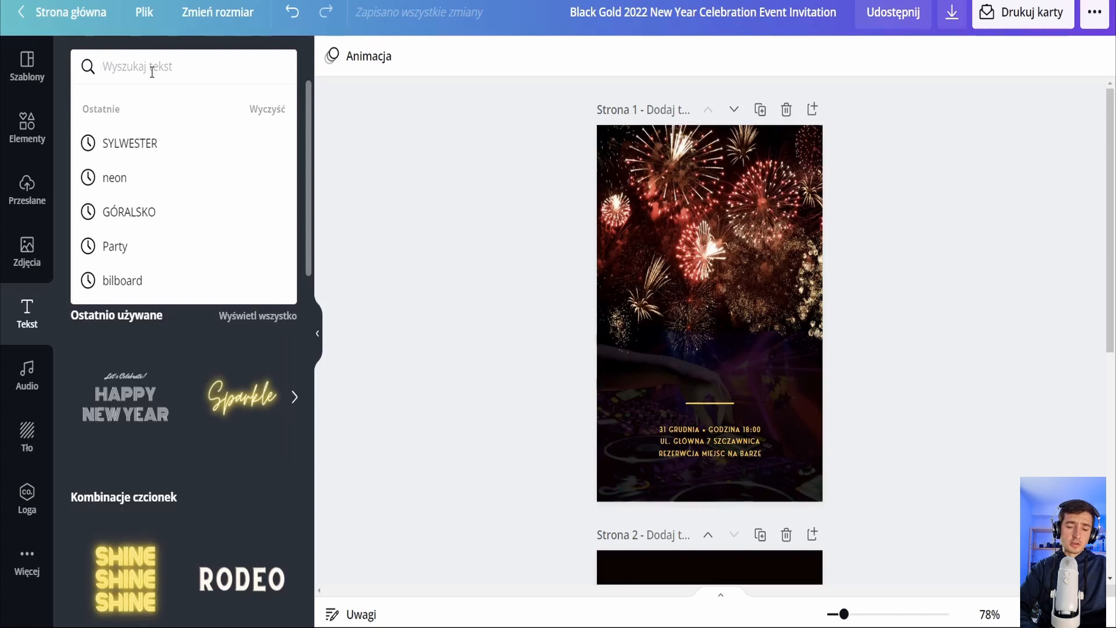
{"action": "type", "text": "NEON"}
{"action": "key", "text": "Return"}
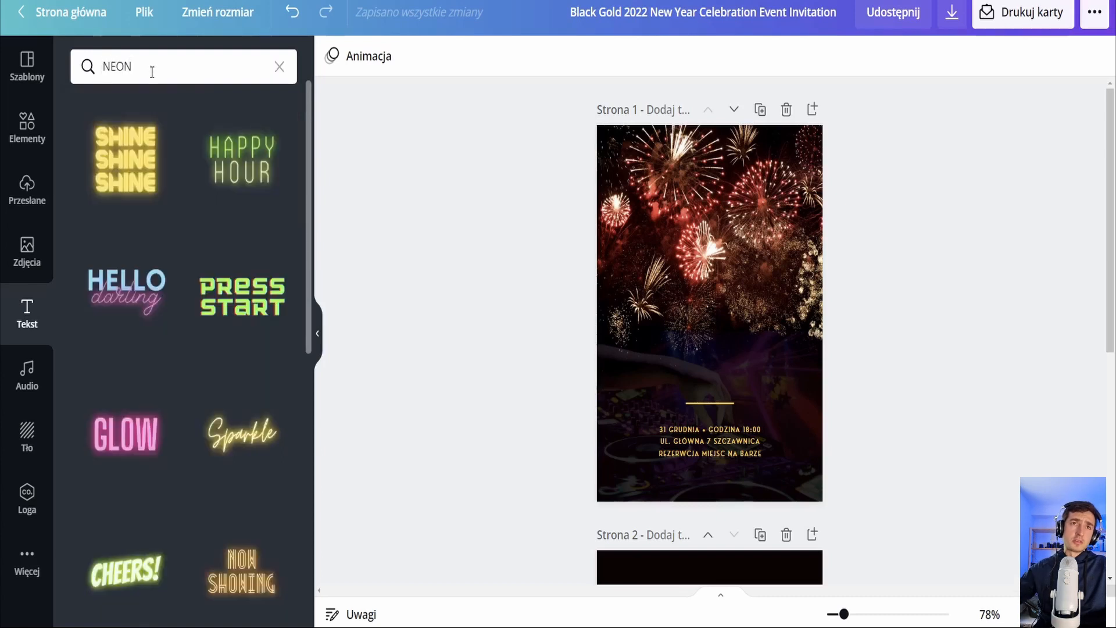
{"action": "scroll", "coordinate": [182, 209], "scroll_direction": "down", "scroll_amount": 4}
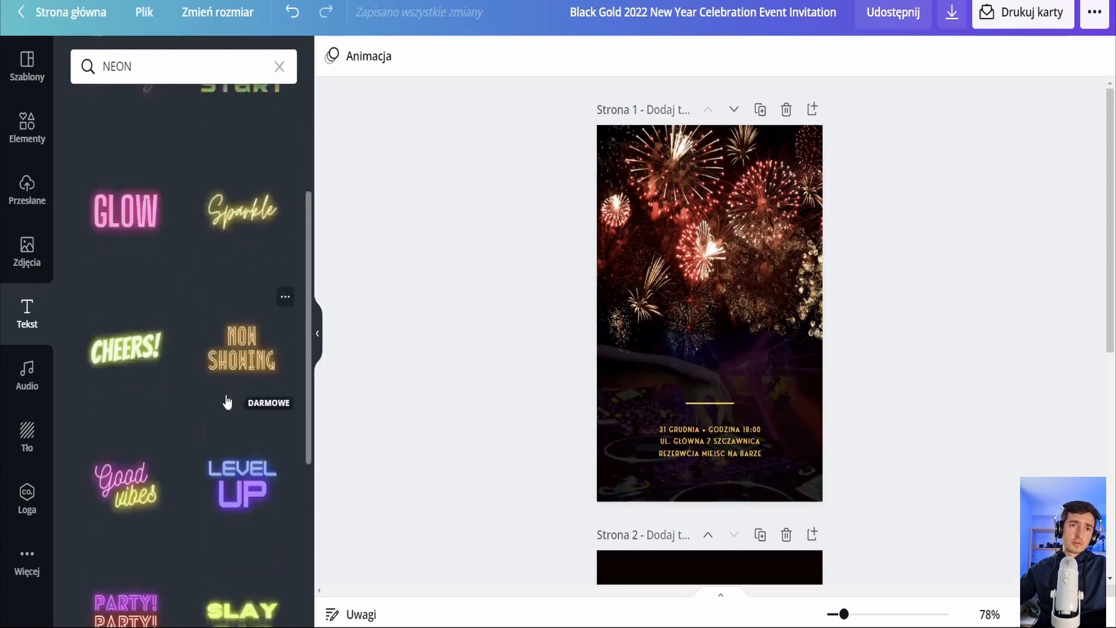
{"action": "scroll", "coordinate": [222, 436], "scroll_direction": "down", "scroll_amount": 3}
{"action": "scroll", "coordinate": [191, 342], "scroll_direction": "up", "scroll_amount": 5}
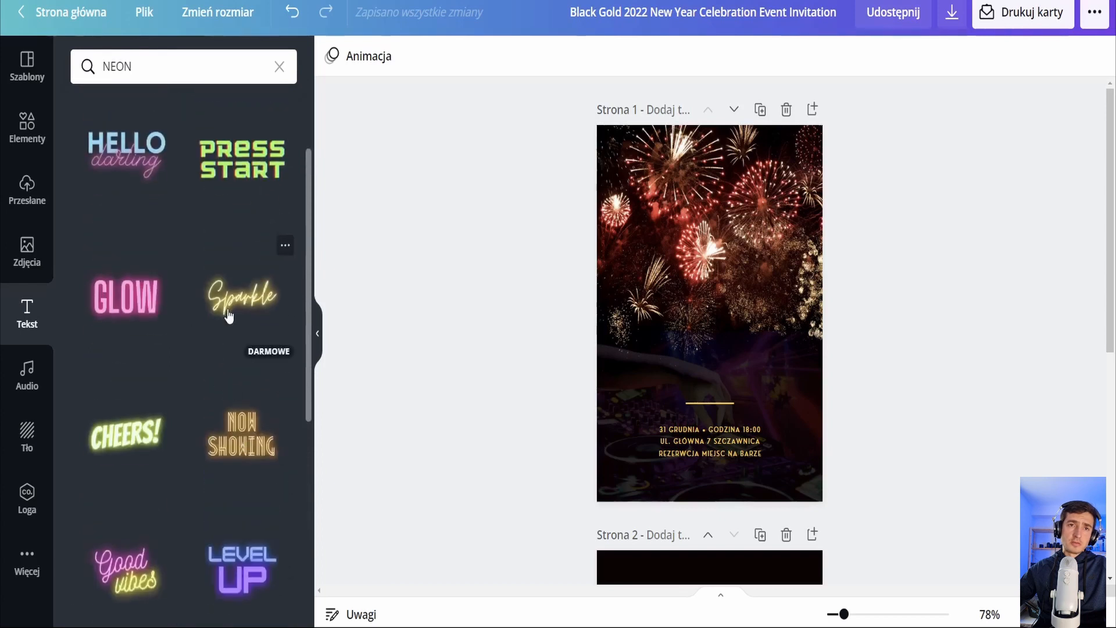
{"action": "left_click_drag", "start_coordinate": [228, 314], "coordinate": [701, 241]}
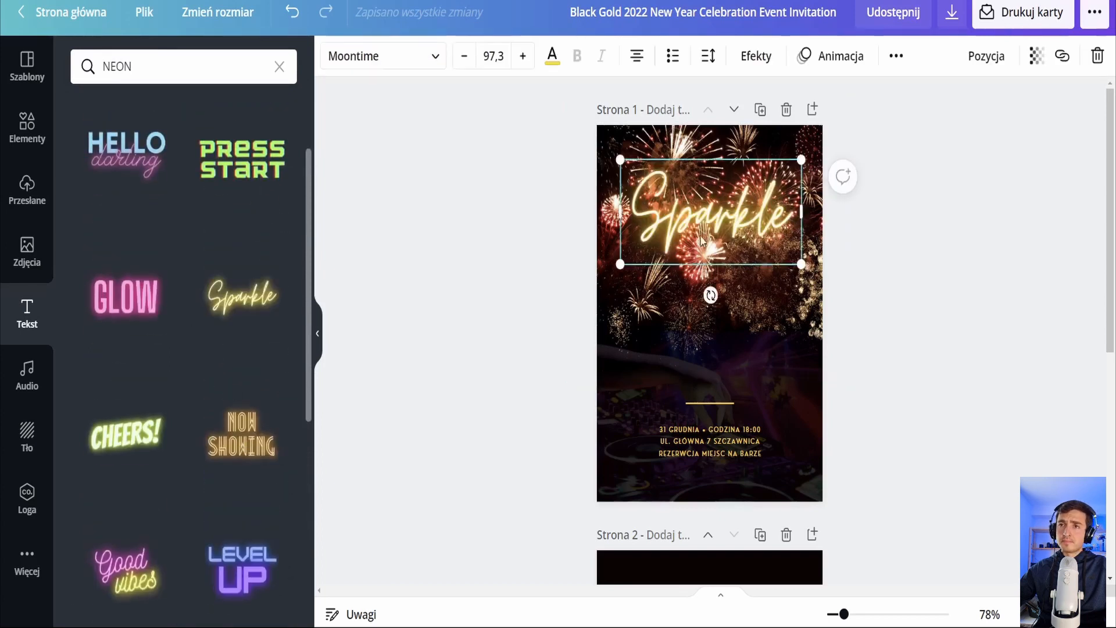
Step: Replace the "Sparkle" wording with "SYLWESTER", without an extra empty line below it
{"action": "double_click", "coordinate": [765, 217]}
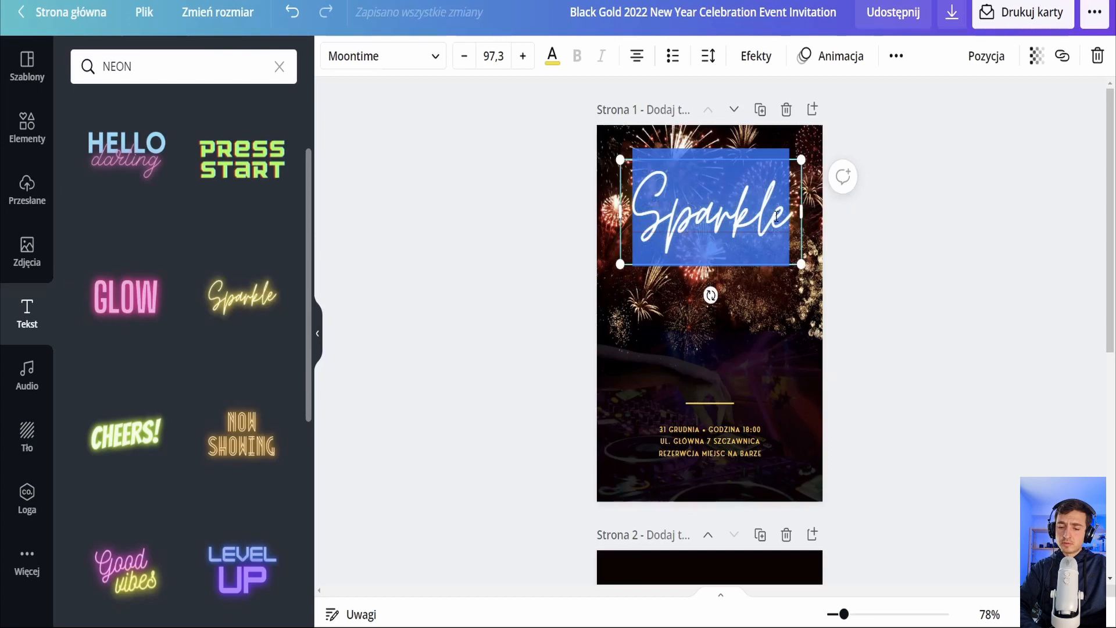
{"action": "type", "text": "SYLWESTER"}
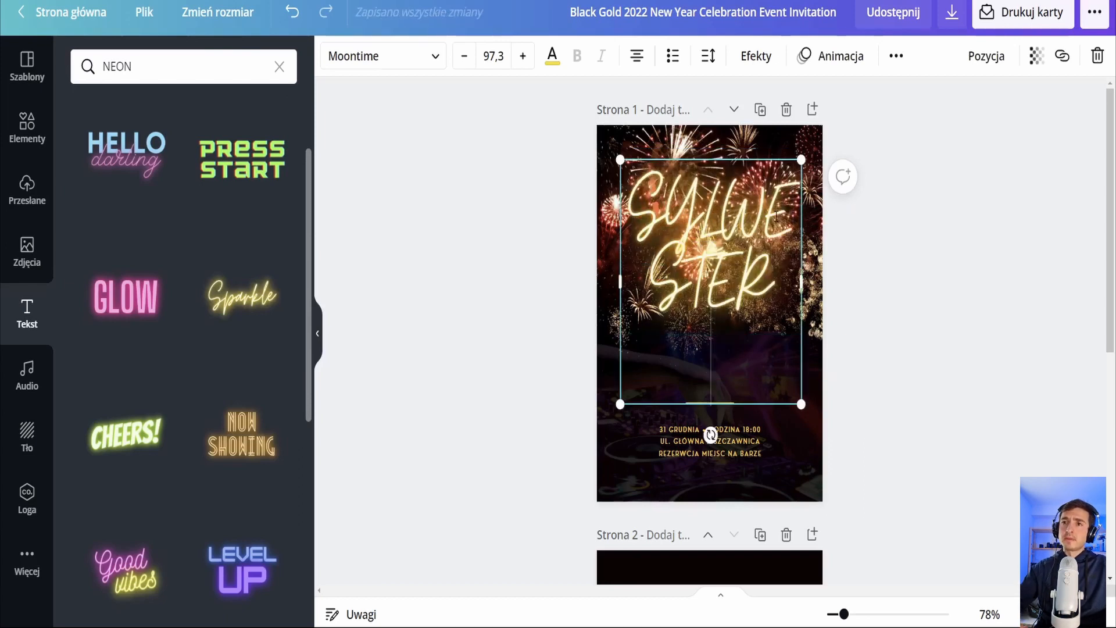
{"action": "key", "text": "BackSpace"}
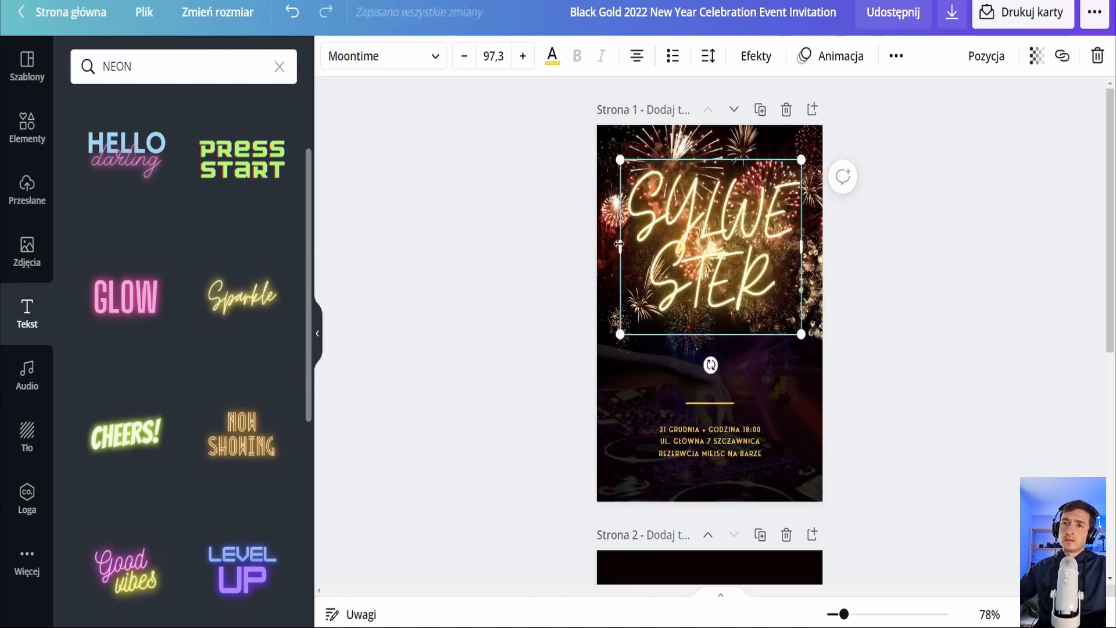
Step: Widen the SYLWESTER text box on both sides to the full page width and centre it horizontally
{"action": "left_click_drag", "start_coordinate": [619, 244], "coordinate": [597, 244]}
{"action": "left_click_drag", "start_coordinate": [801, 247], "coordinate": [828, 252]}
{"action": "left_click", "coordinate": [843, 257]}
{"action": "left_click_drag", "start_coordinate": [755, 283], "coordinate": [751, 280]}
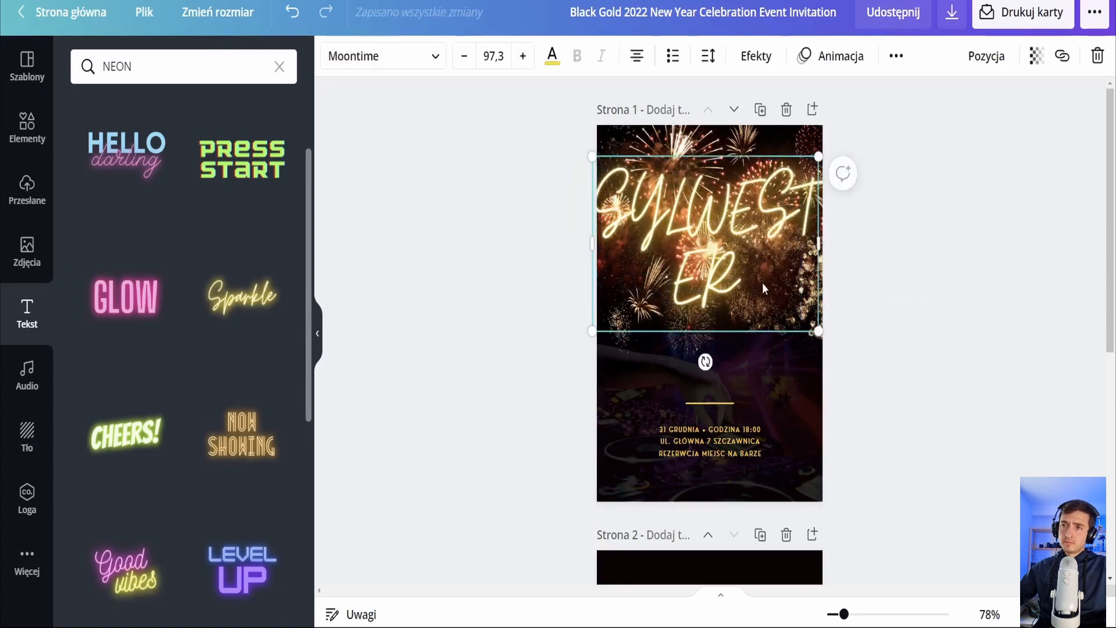
Step: Reduce the SYLWESTER font size to 71,3 so the word fits on a single line
{"action": "double_click", "coordinate": [762, 283]}
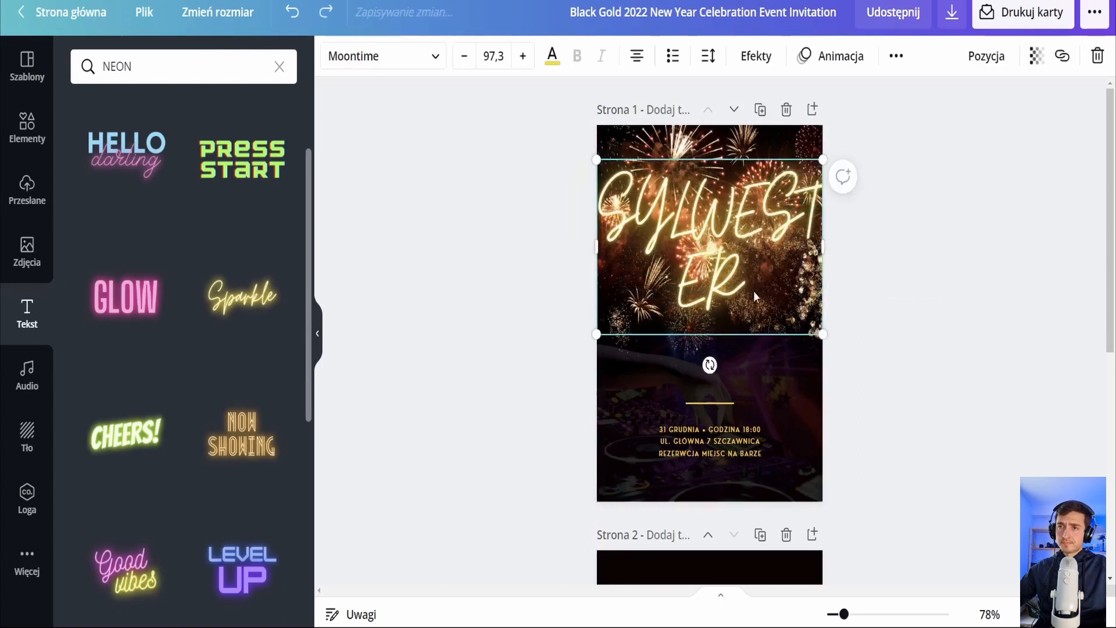
{"action": "left_click", "coordinate": [465, 58]}
{"action": "left_click", "coordinate": [464, 58]}
{"action": "left_click", "coordinate": [465, 58]}
{"action": "left_click", "coordinate": [464, 58]}
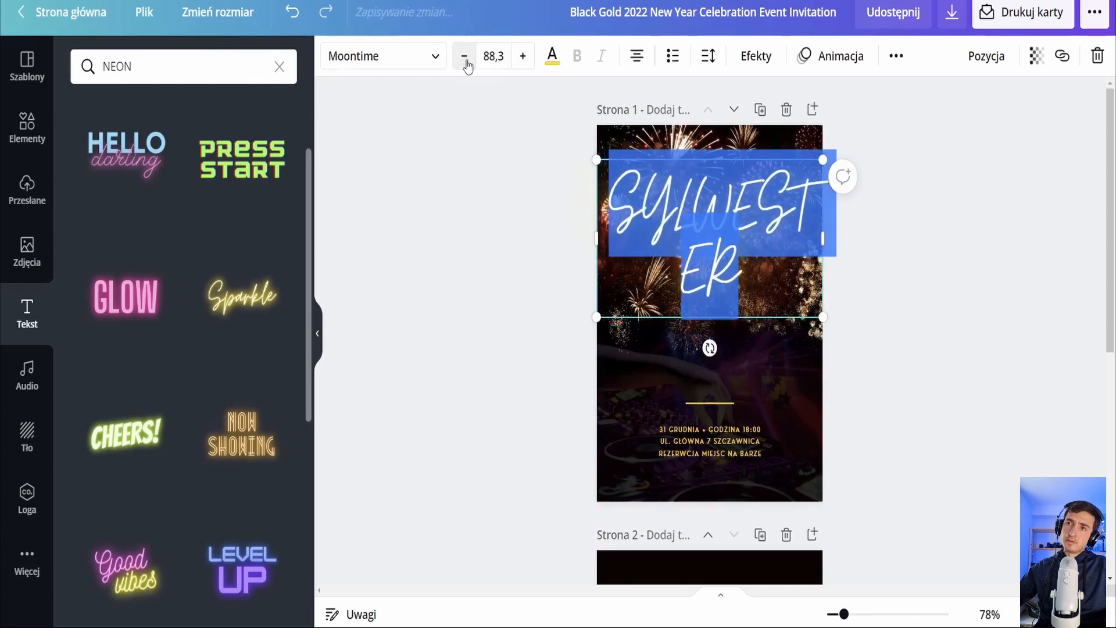
{"action": "left_click", "coordinate": [465, 58]}
{"action": "left_click", "coordinate": [465, 58]}
{"action": "left_click", "coordinate": [465, 58]}
{"action": "left_click", "coordinate": [465, 58]}
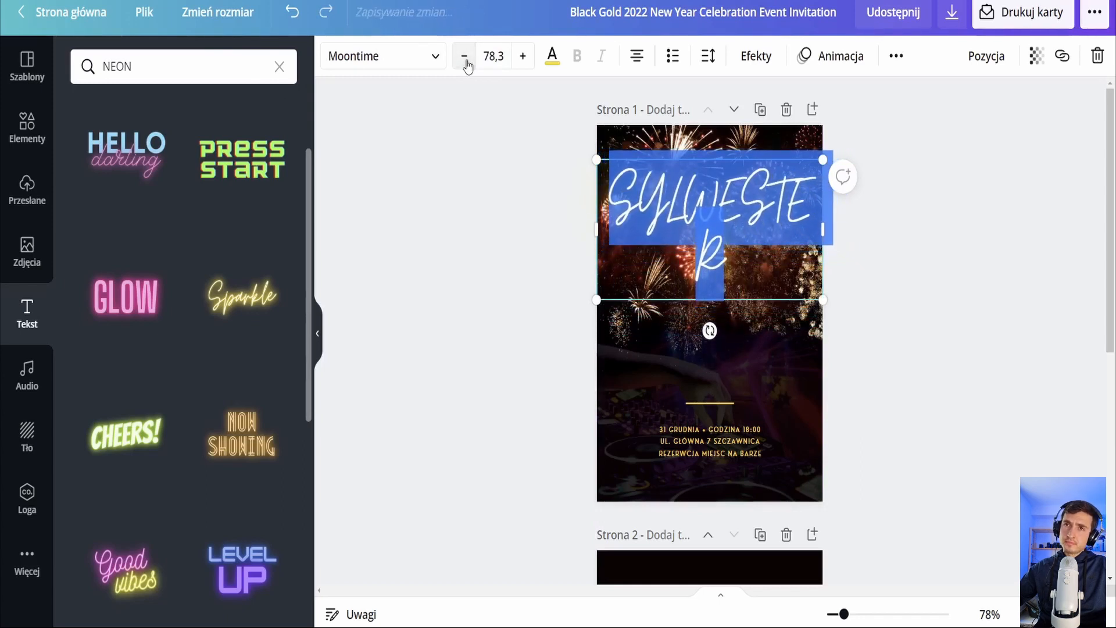
{"action": "left_click", "coordinate": [465, 58]}
{"action": "left_click", "coordinate": [465, 58]}
{"action": "left_click", "coordinate": [464, 59]}
{"action": "left_click", "coordinate": [936, 319]}
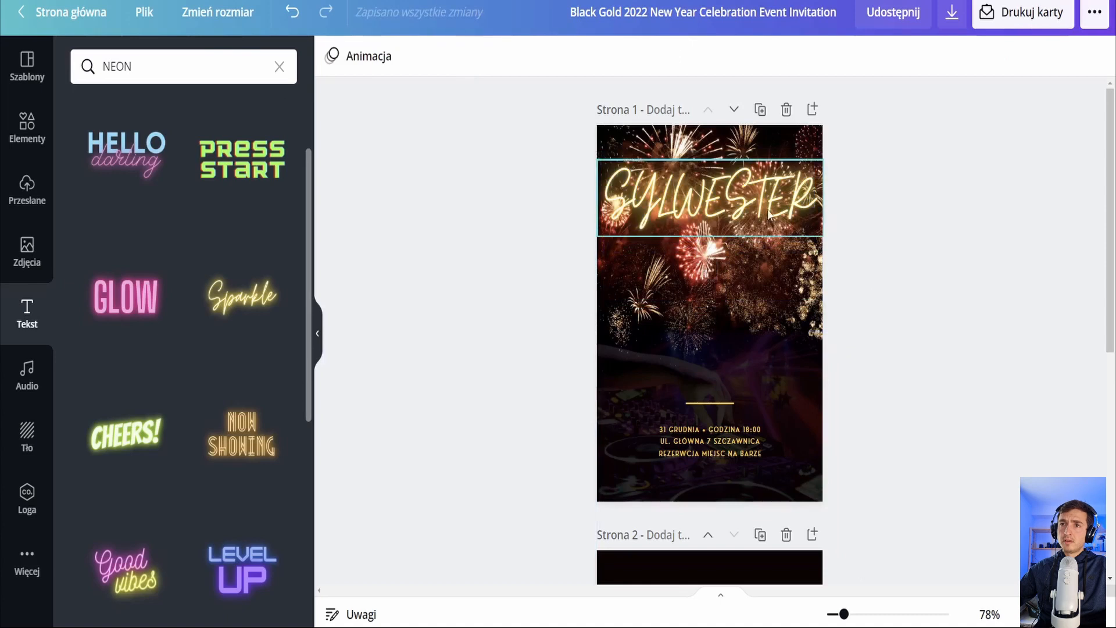
Step: Move the SYLWESTER heading lower to the middle of the fireworks and fine-tune its height, keeping it centred horizontally
{"action": "left_click_drag", "start_coordinate": [767, 210], "coordinate": [767, 239]}
{"action": "left_click", "coordinate": [910, 260]}
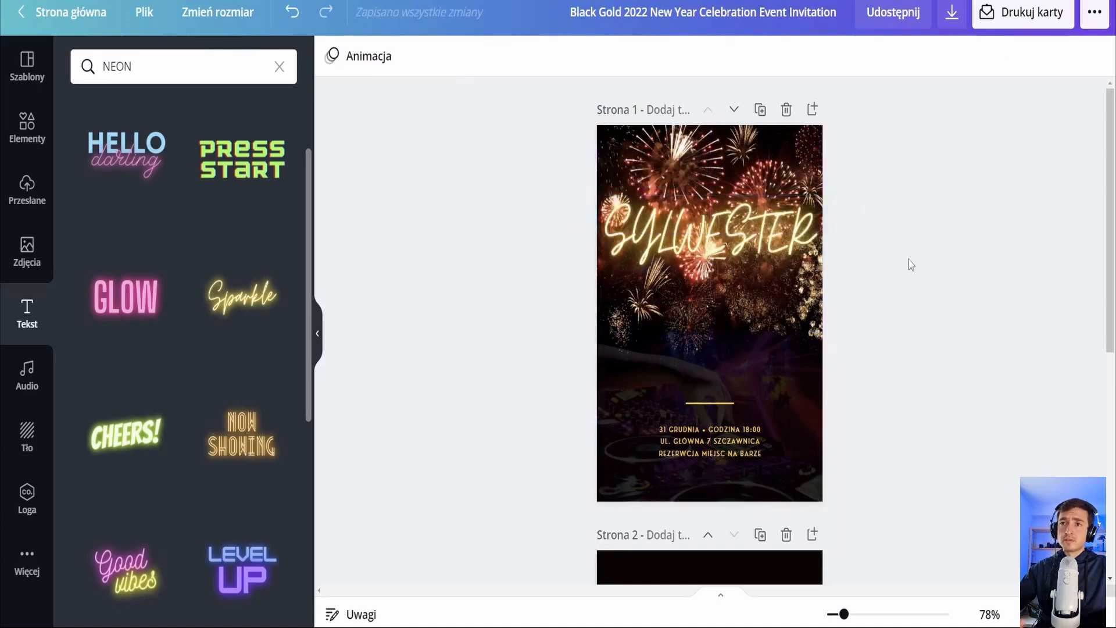
{"action": "left_click_drag", "start_coordinate": [811, 245], "coordinate": [723, 228]}
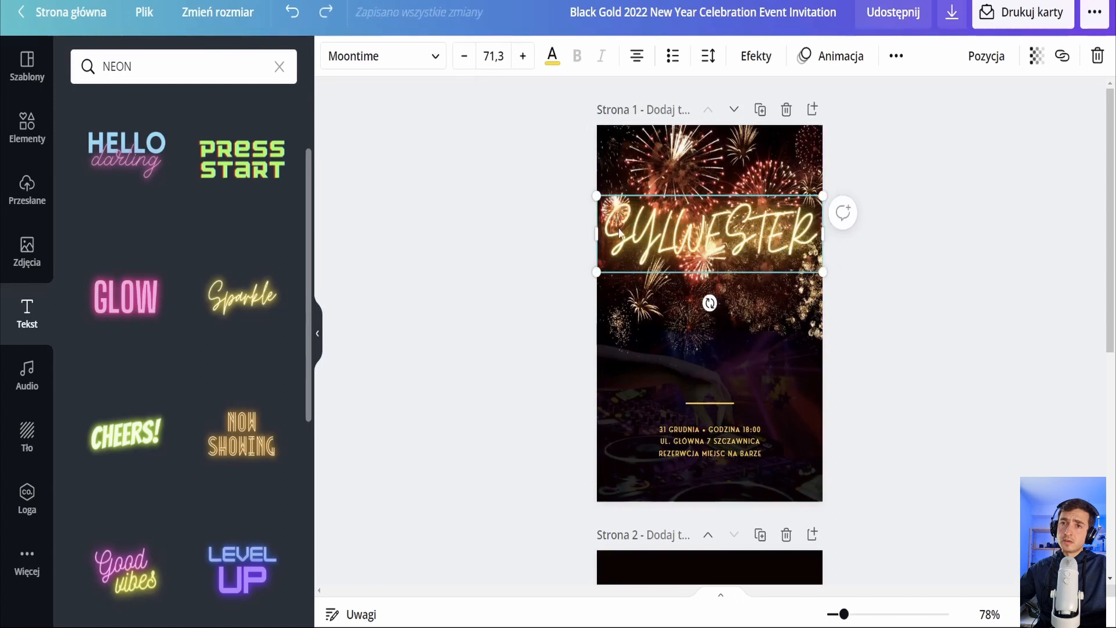
{"action": "scroll", "coordinate": [617, 231], "scroll_direction": "up", "scroll_amount": 2}
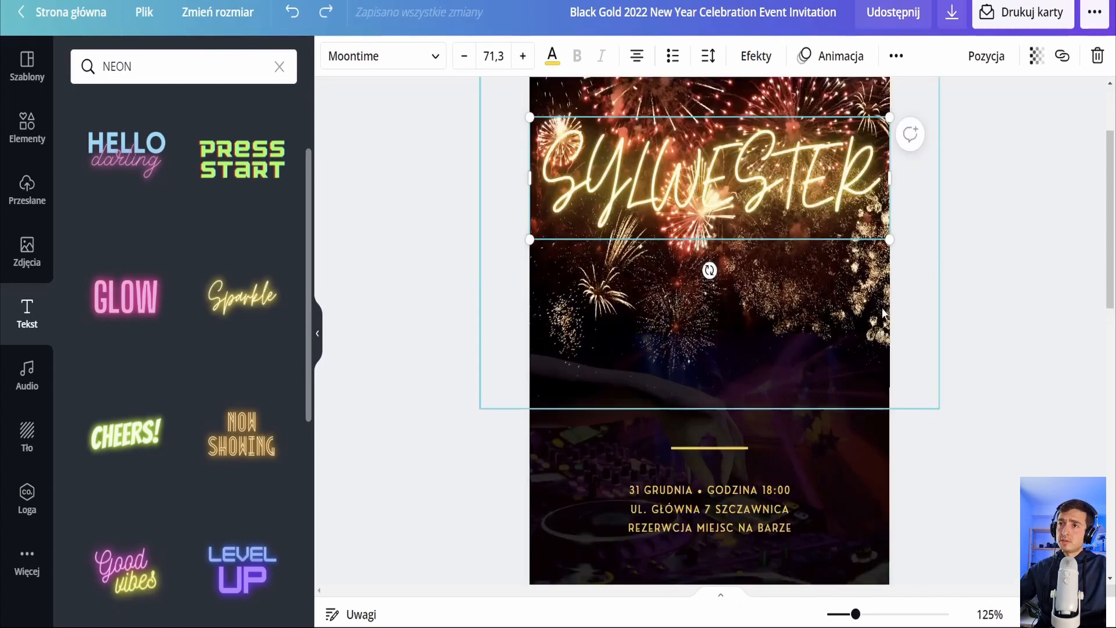
{"action": "scroll", "coordinate": [863, 253], "scroll_direction": "down", "scroll_amount": 1}
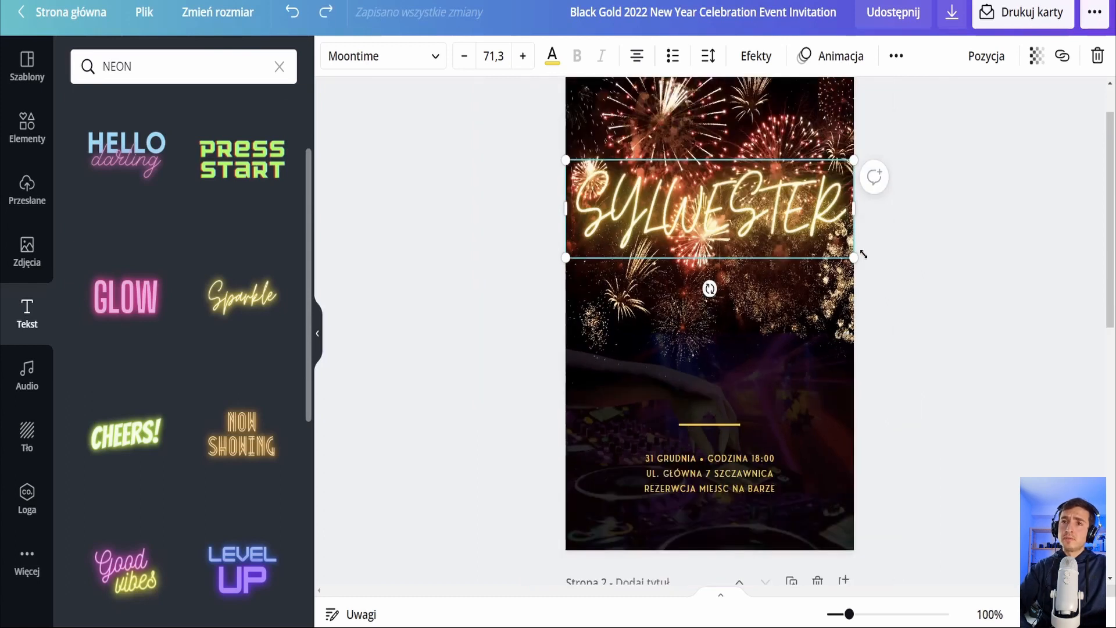
{"action": "left_click_drag", "start_coordinate": [703, 221], "coordinate": [674, 220]}
{"action": "left_click", "coordinate": [754, 289]}
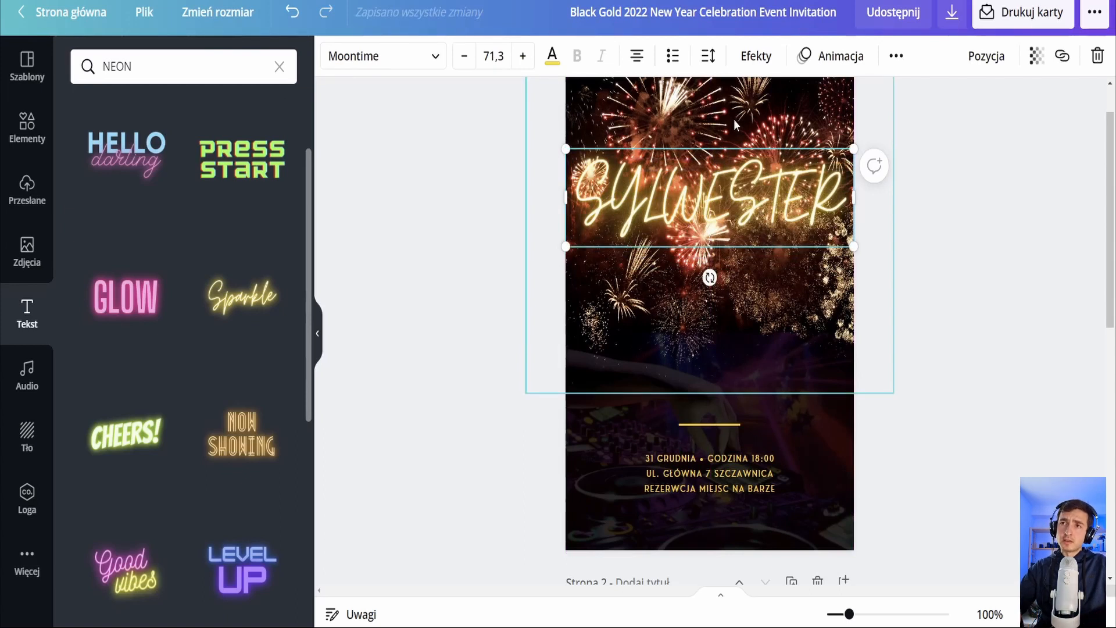
Step: Try the Cieniowane, Podniesienie, Splot, Wydrążenie and Echo text effects on the SYLWESTER heading, then set the style to Brak
{"action": "left_click", "coordinate": [761, 58]}
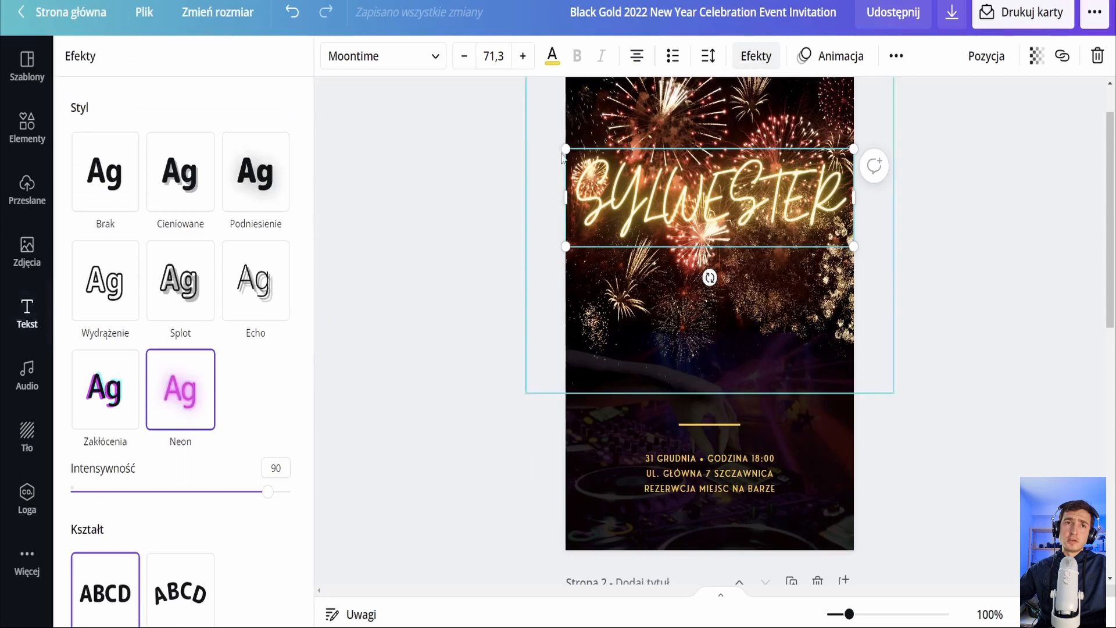
{"action": "left_click", "coordinate": [169, 206]}
{"action": "left_click", "coordinate": [244, 196]}
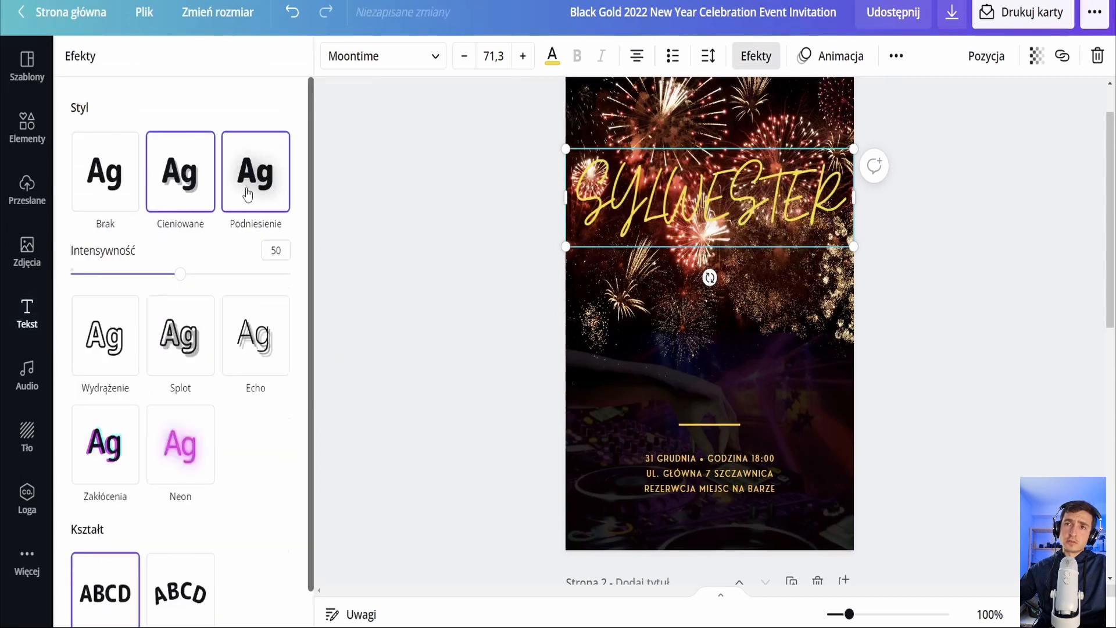
{"action": "left_click", "coordinate": [177, 200]}
{"action": "left_click", "coordinate": [101, 201]}
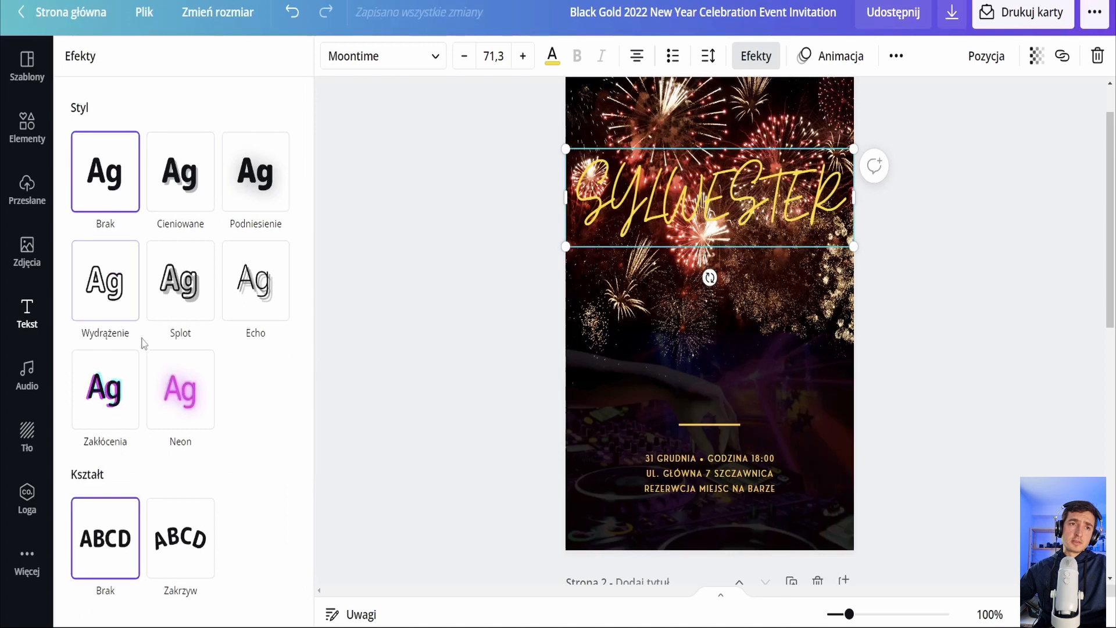
{"action": "left_click", "coordinate": [155, 314]}
{"action": "left_click", "coordinate": [133, 305]}
{"action": "left_click", "coordinate": [240, 302]}
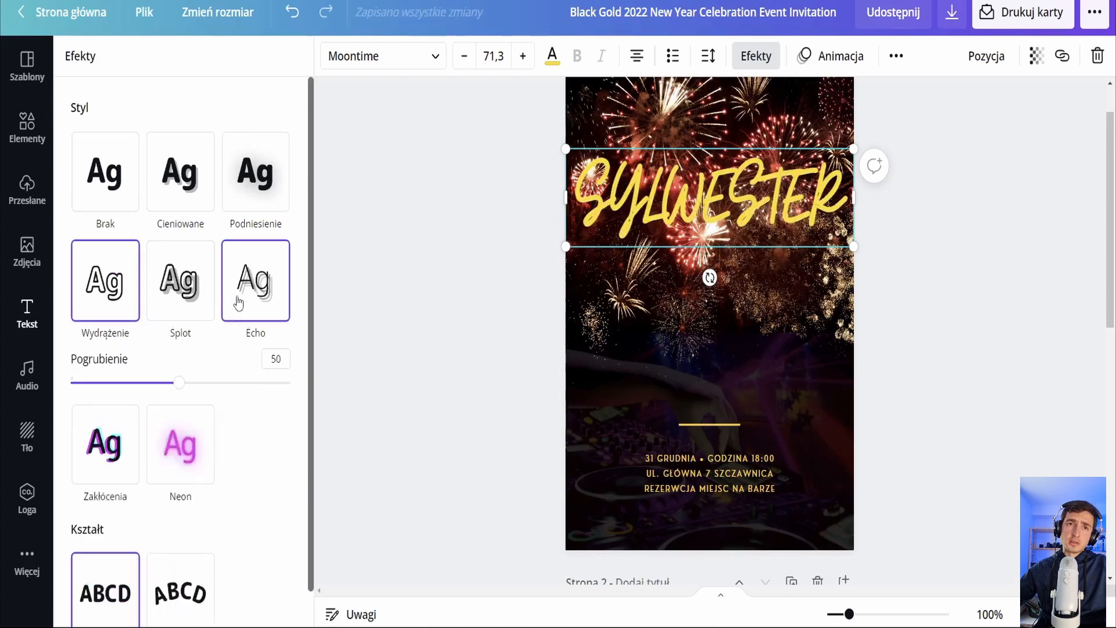
{"action": "left_click", "coordinate": [108, 163]}
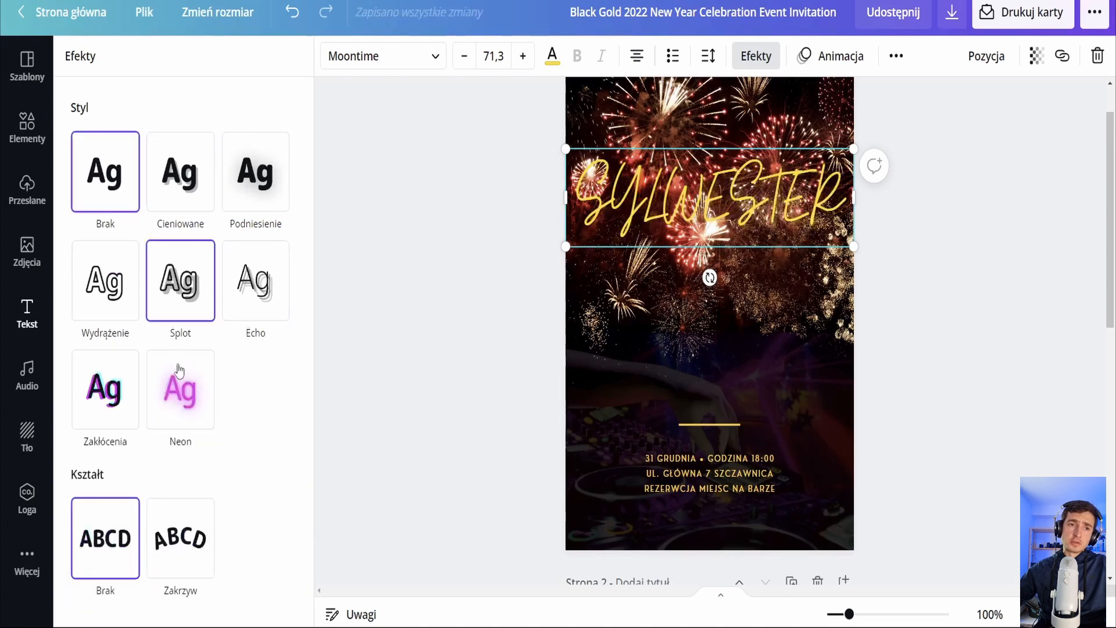
Step: Try the curved text shape on SYLWESTER, return it to straight, and test the Zakłócenia and Neon styles
{"action": "left_click", "coordinate": [181, 538]}
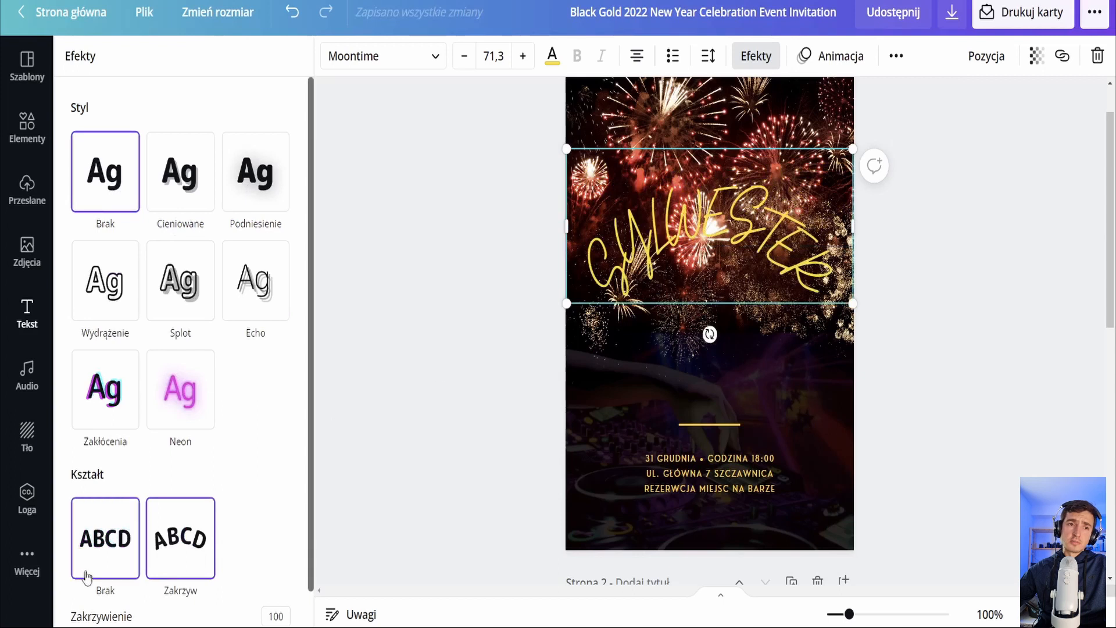
{"action": "left_click", "coordinate": [110, 543]}
{"action": "left_click", "coordinate": [131, 394]}
{"action": "left_click", "coordinate": [177, 390]}
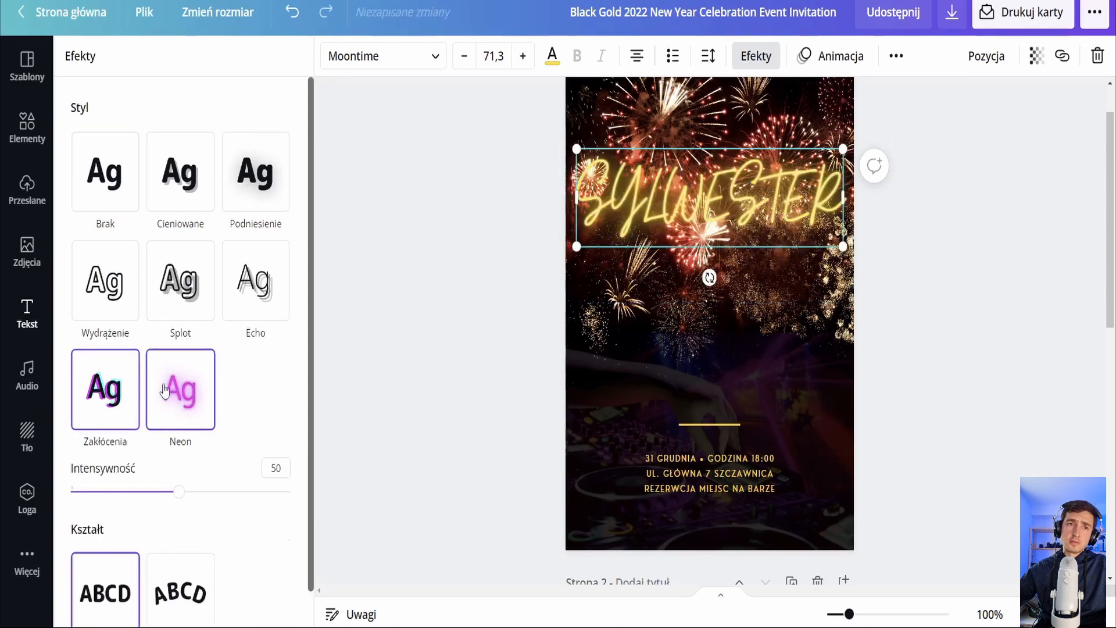
Step: Try the Splot effect on SYLWESTER with thickness 59 and offset 32, then clear the effect
{"action": "left_click", "coordinate": [180, 280]}
{"action": "left_click", "coordinate": [105, 174]}
{"action": "left_click", "coordinate": [181, 281]}
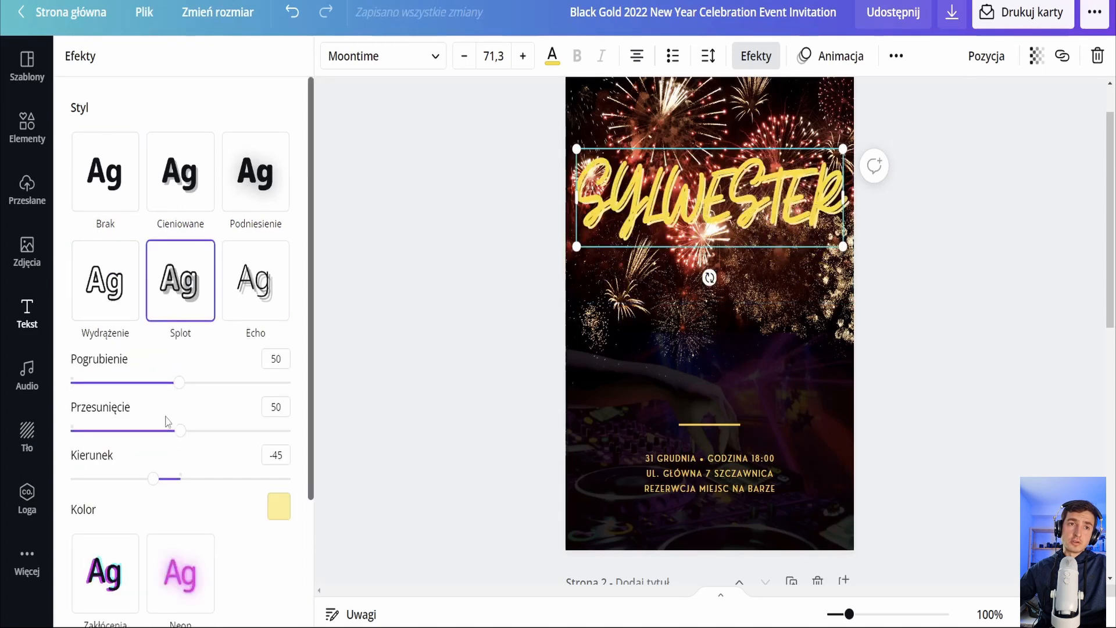
{"action": "mouse_move", "coordinate": [179, 382]}
{"action": "left_mouse_down"}
{"action": "mouse_move", "coordinate": [69, 389]}
{"action": "mouse_move", "coordinate": [274, 388]}
{"action": "mouse_move", "coordinate": [232, 383]}
{"action": "mouse_move", "coordinate": [197, 414]}
{"action": "mouse_move", "coordinate": [319, 438]}
{"action": "mouse_move", "coordinate": [113, 433]}
{"action": "mouse_move", "coordinate": [142, 433]}
{"action": "left_mouse_up"}
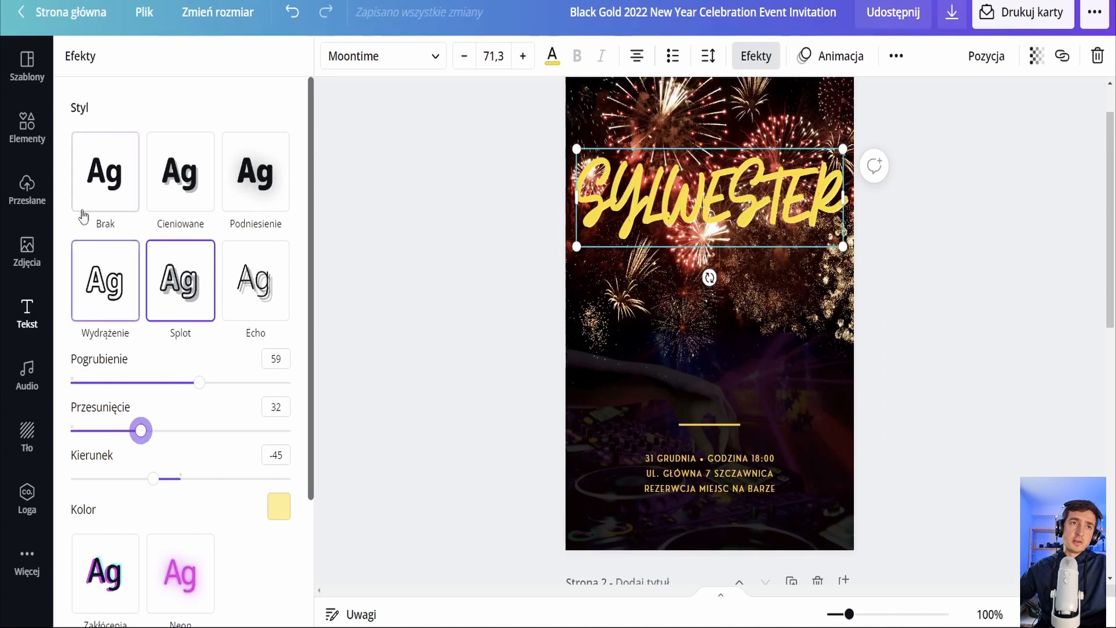
{"action": "left_click", "coordinate": [102, 186]}
{"action": "left_click", "coordinate": [776, 220]}
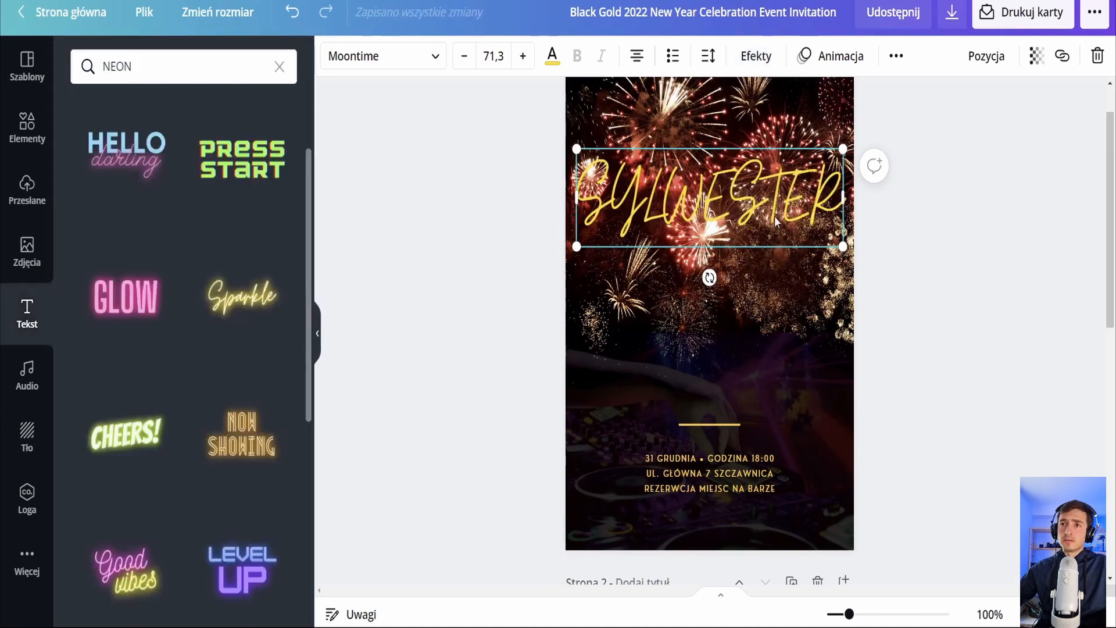
{"action": "left_click", "coordinate": [904, 262]}
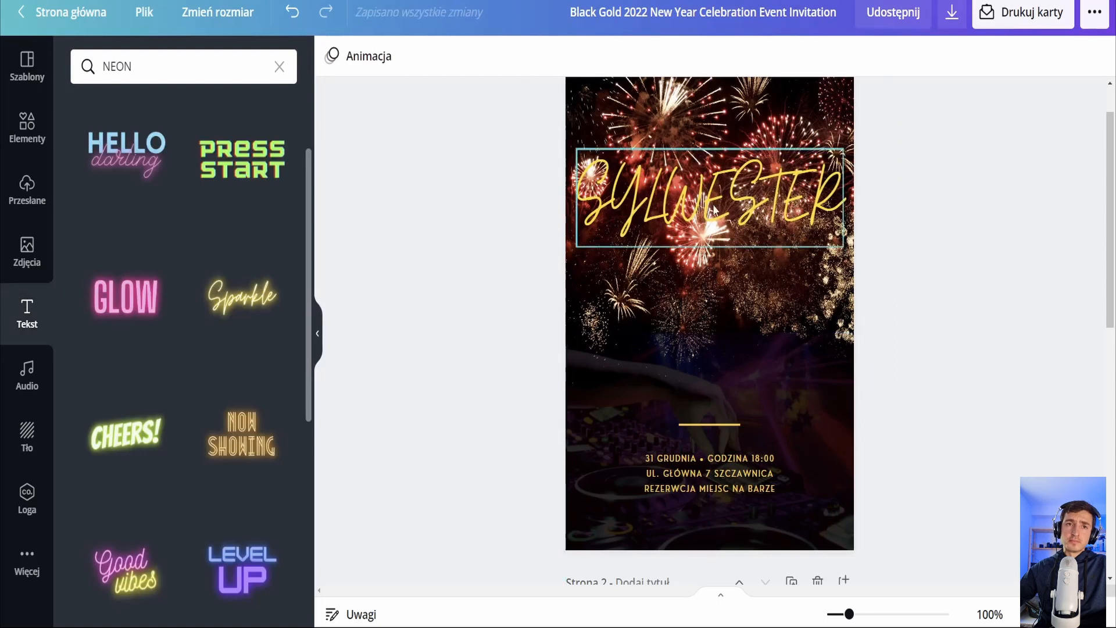
Step: Search the text designs for HAPPY NEW YEAR and add the "Let's Celebrate! HAPPY NEW YEAR" combination to page 1
{"action": "left_click", "coordinate": [24, 317]}
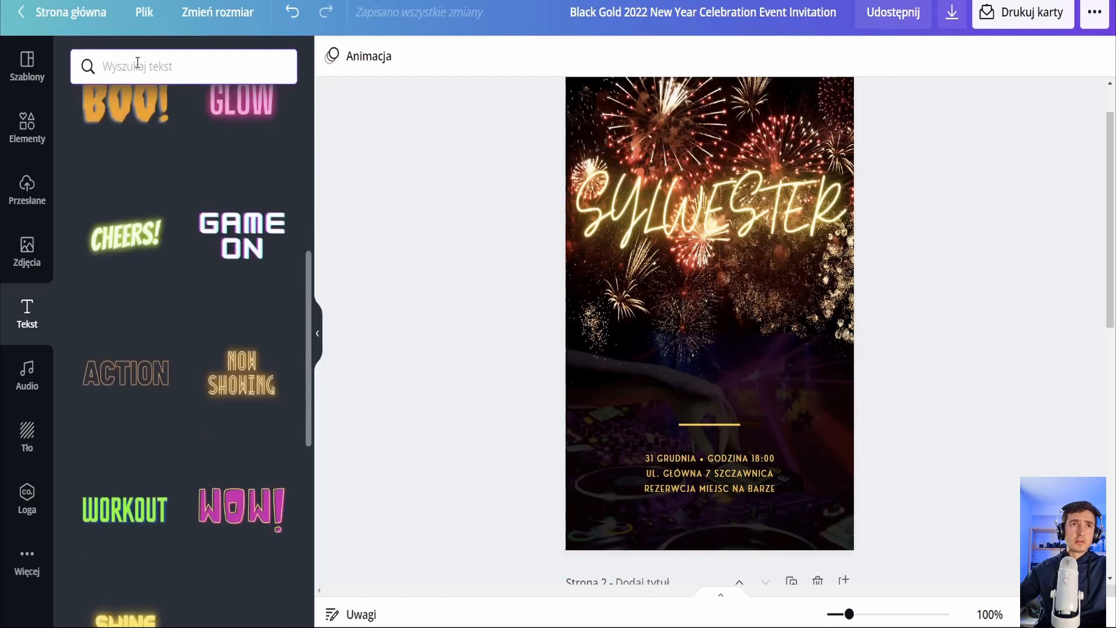
{"action": "type", "text": "HAPPY NEW YEAR"}
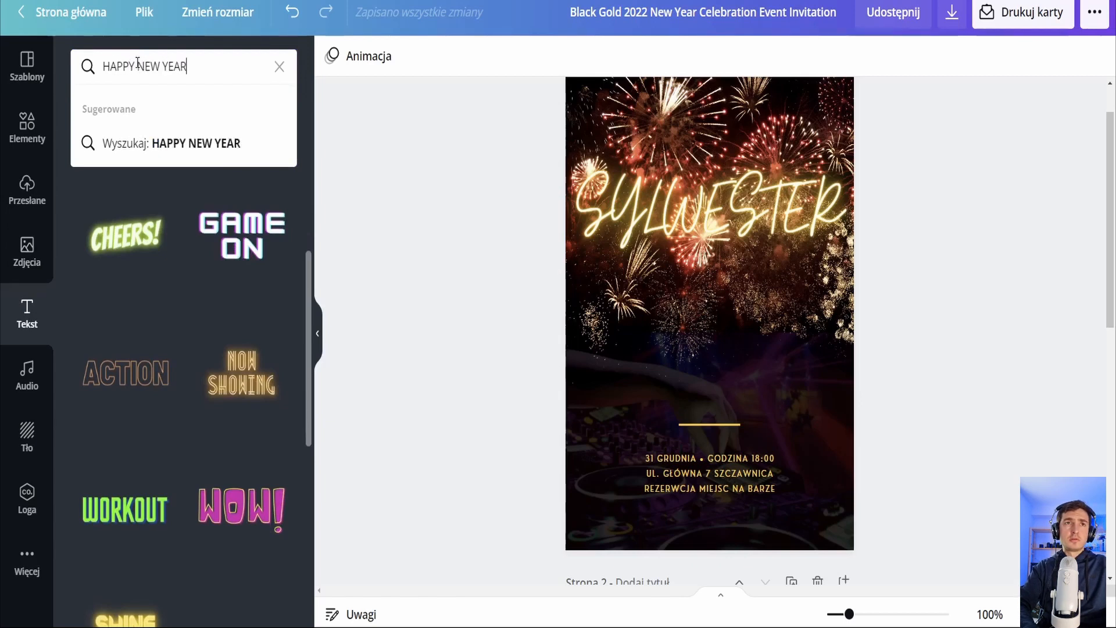
{"action": "key", "text": "Return"}
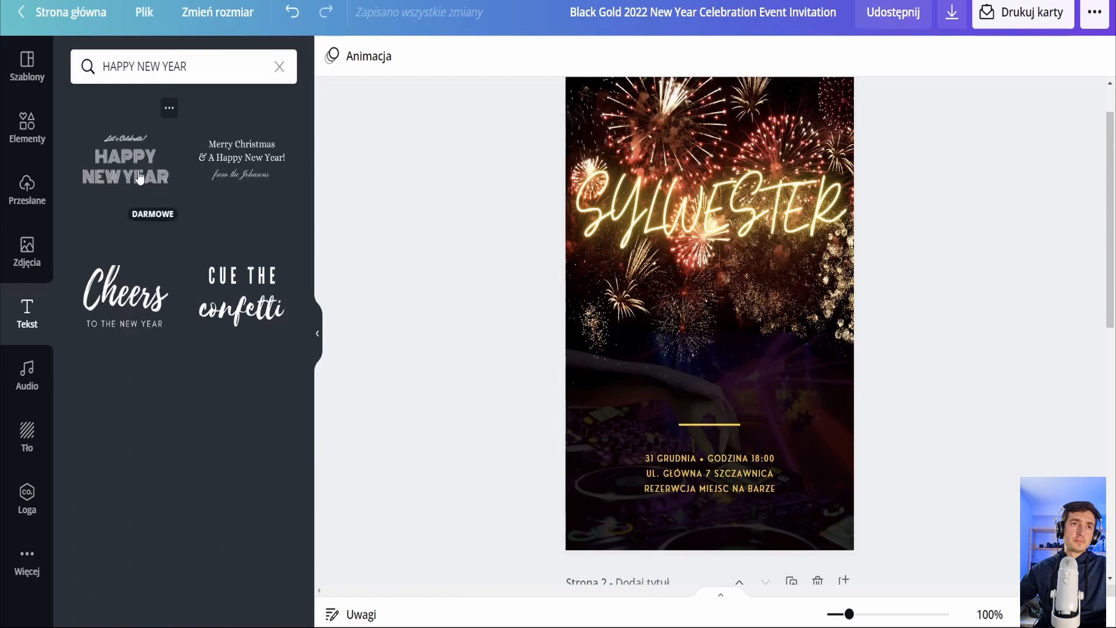
{"action": "left_click", "coordinate": [127, 156]}
{"action": "left_click", "coordinate": [686, 337]}
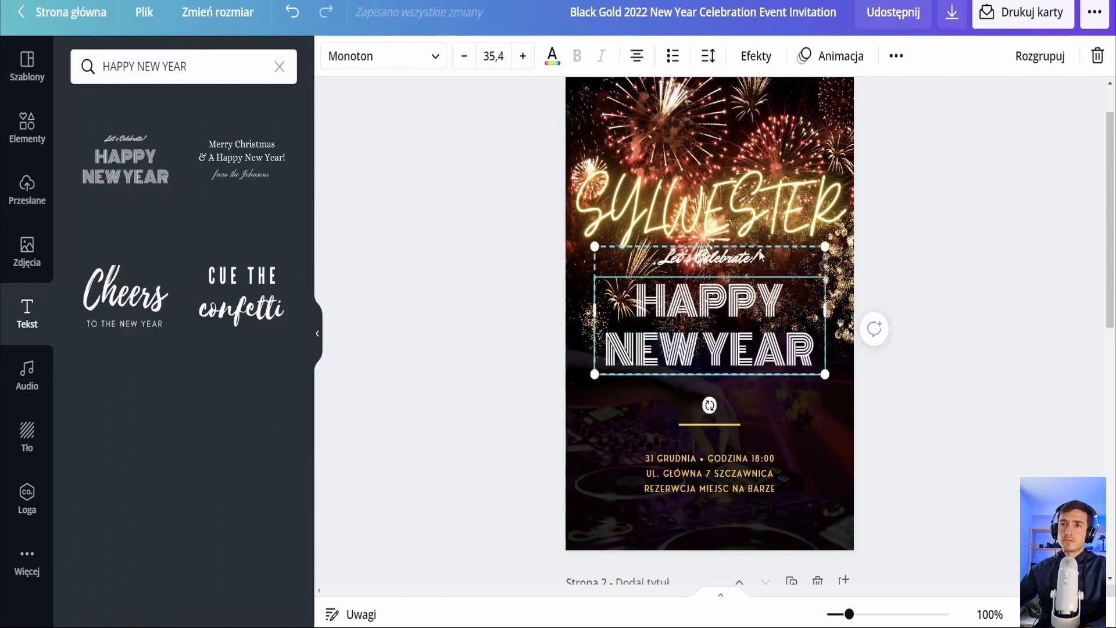
Step: Delete the "Let's Celebrate!" line and change HAPPY NEW YEAR to "PO GÓRALSKU", placed directly below SYLWESTER
{"action": "left_click", "coordinate": [758, 259]}
{"action": "key", "text": "Delete"}
{"action": "left_click_drag", "start_coordinate": [746, 312], "coordinate": [746, 289]}
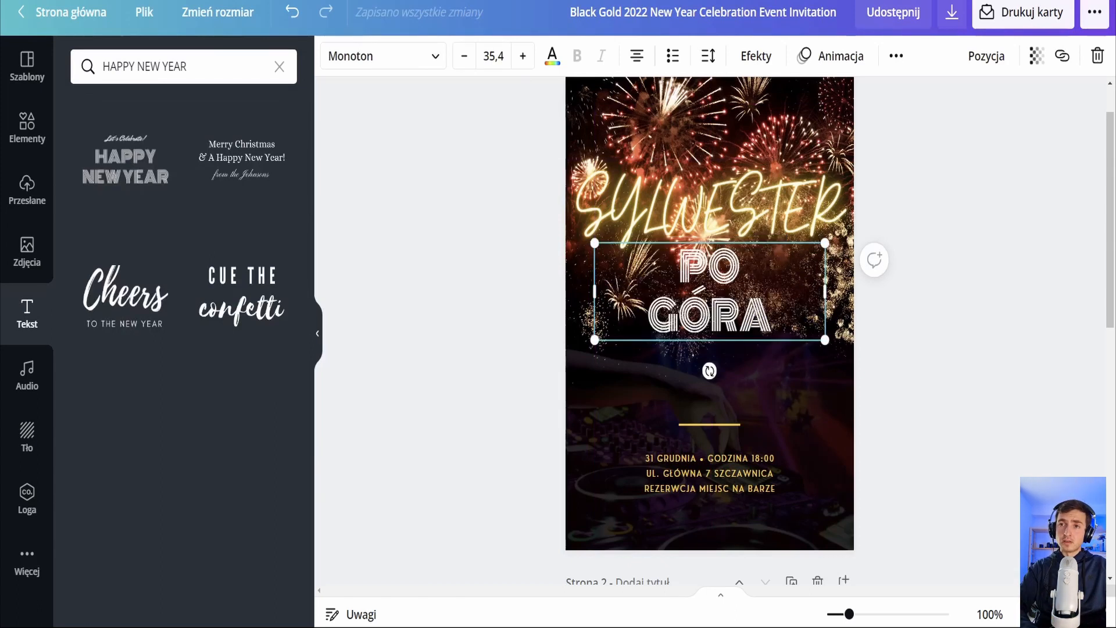
{"action": "type", "text": "LSKU"}
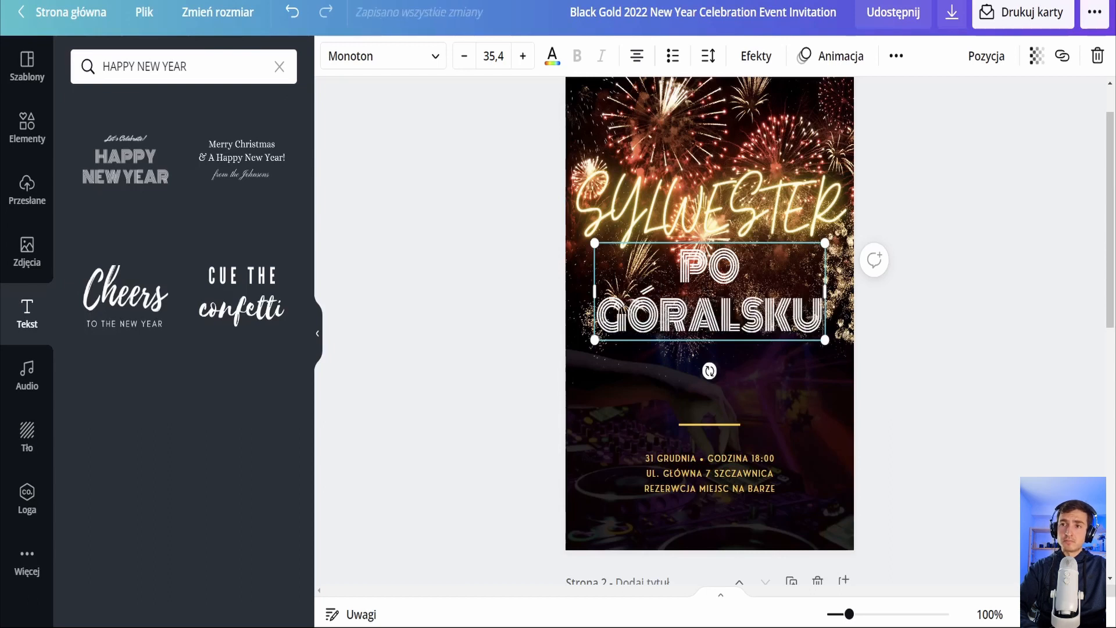
{"action": "left_click", "coordinate": [862, 403]}
Step: Nudge the SYLWESTER heading and the PO GÓRALSKU text slightly higher on page 1, keeping them close together
{"action": "left_click_drag", "start_coordinate": [750, 317], "coordinate": [749, 309]}
{"action": "left_click_drag", "start_coordinate": [738, 204], "coordinate": [739, 194]}
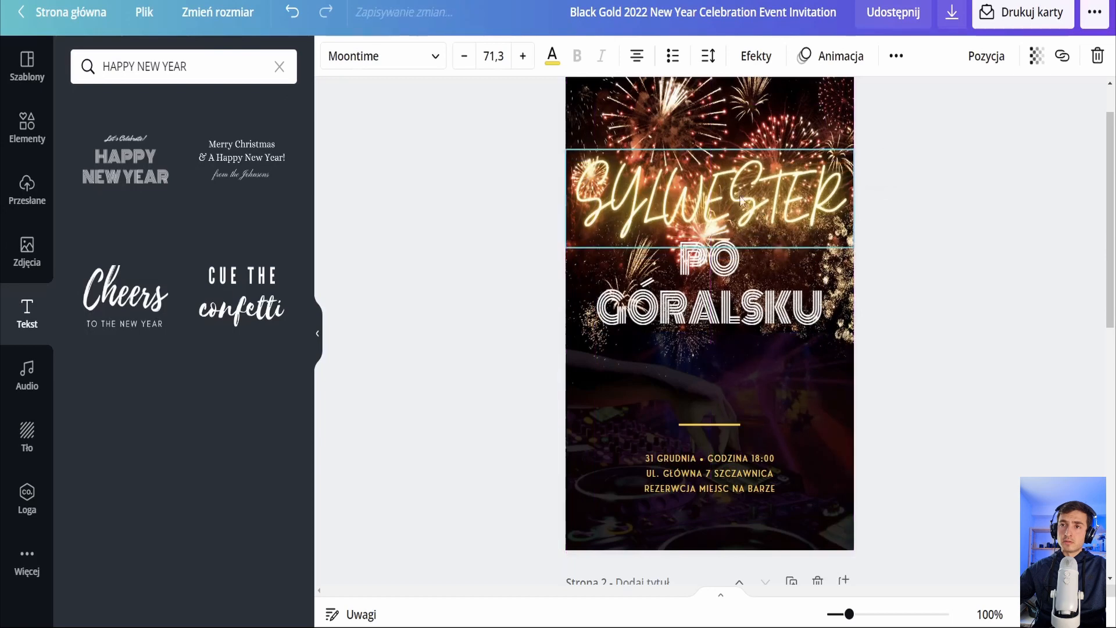
{"action": "left_click_drag", "start_coordinate": [742, 307], "coordinate": [742, 298]}
{"action": "left_click", "coordinate": [780, 326]}
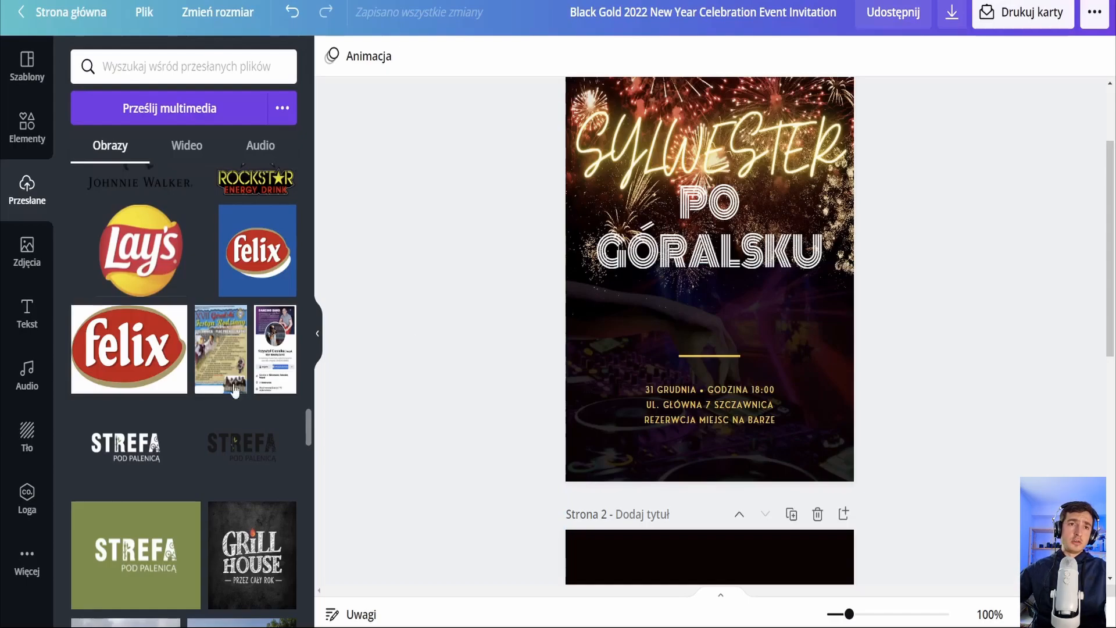
Step: Add the white STREFA POD PALENICĄ logo from the uploaded images and place it between PO GÓRALSKU and the gold line
{"action": "left_click", "coordinate": [26, 126]}
{"action": "left_click", "coordinate": [47, 187]}
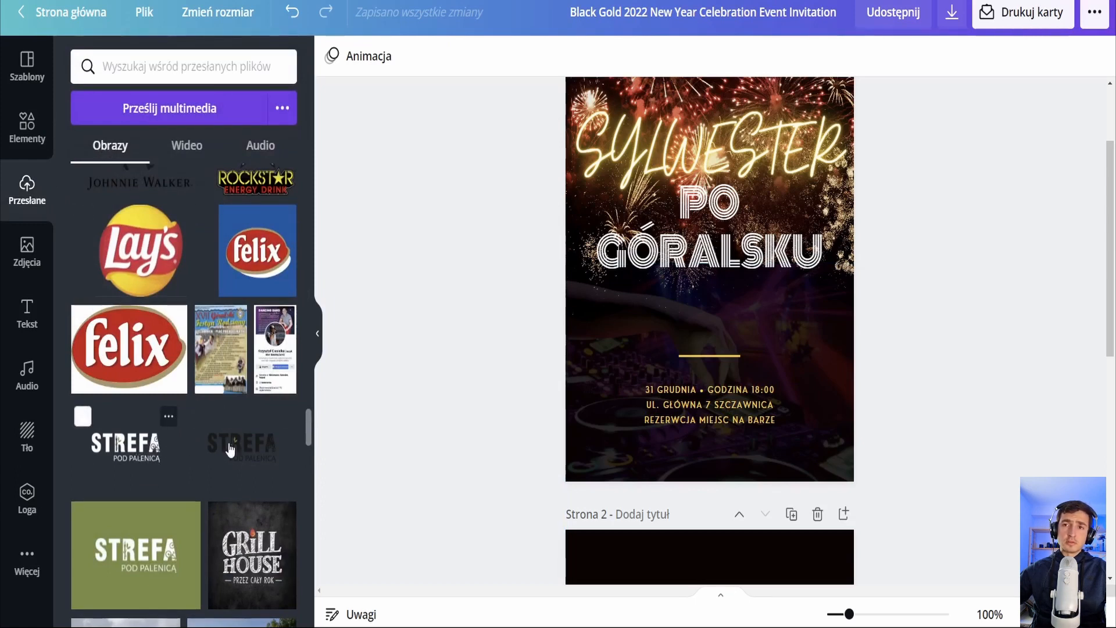
{"action": "left_click_drag", "start_coordinate": [231, 449], "coordinate": [658, 268]}
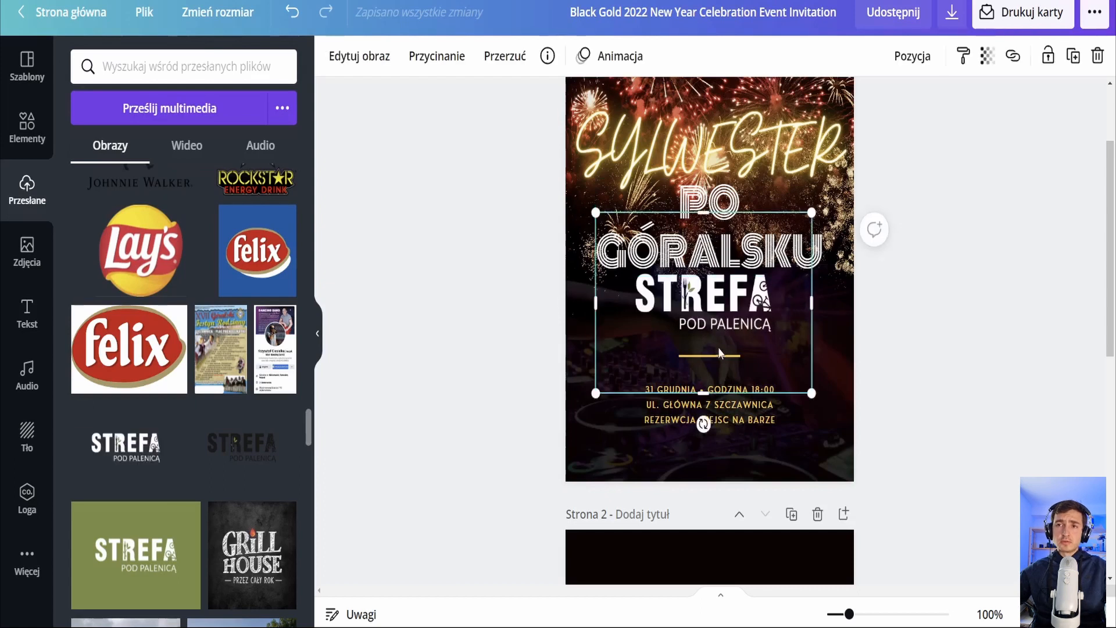
{"action": "key", "text": "Delete"}
{"action": "left_click_drag", "start_coordinate": [126, 448], "coordinate": [714, 266]}
{"action": "key", "text": "Delete"}
{"action": "left_click", "coordinate": [128, 437]}
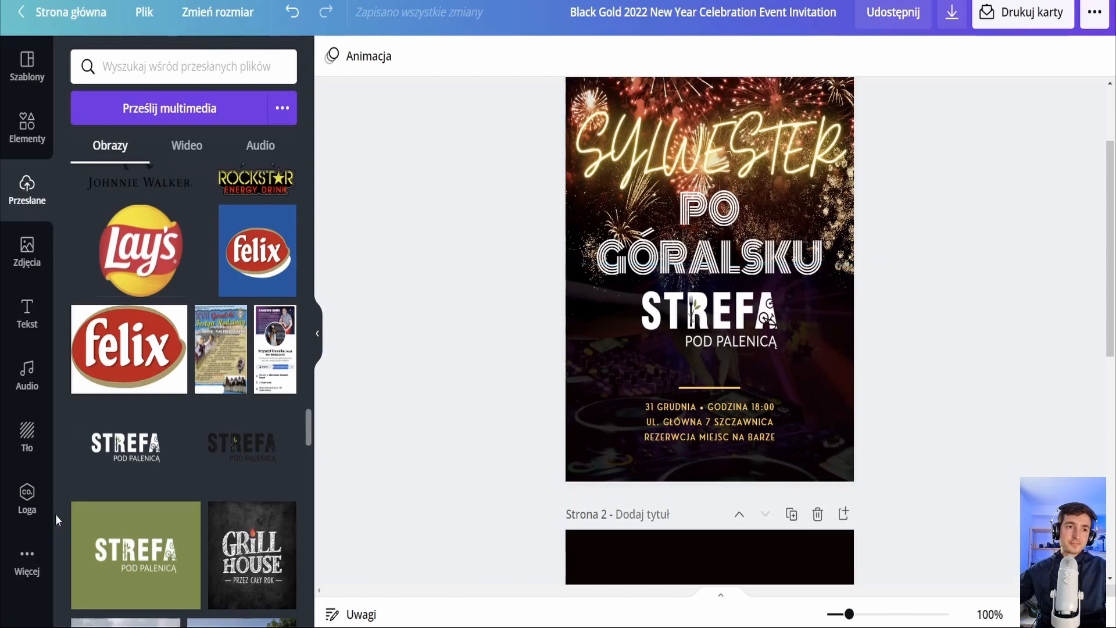
Step: Open the QR code generator among the additional apps, ready for a web address
{"action": "left_click", "coordinate": [26, 558]}
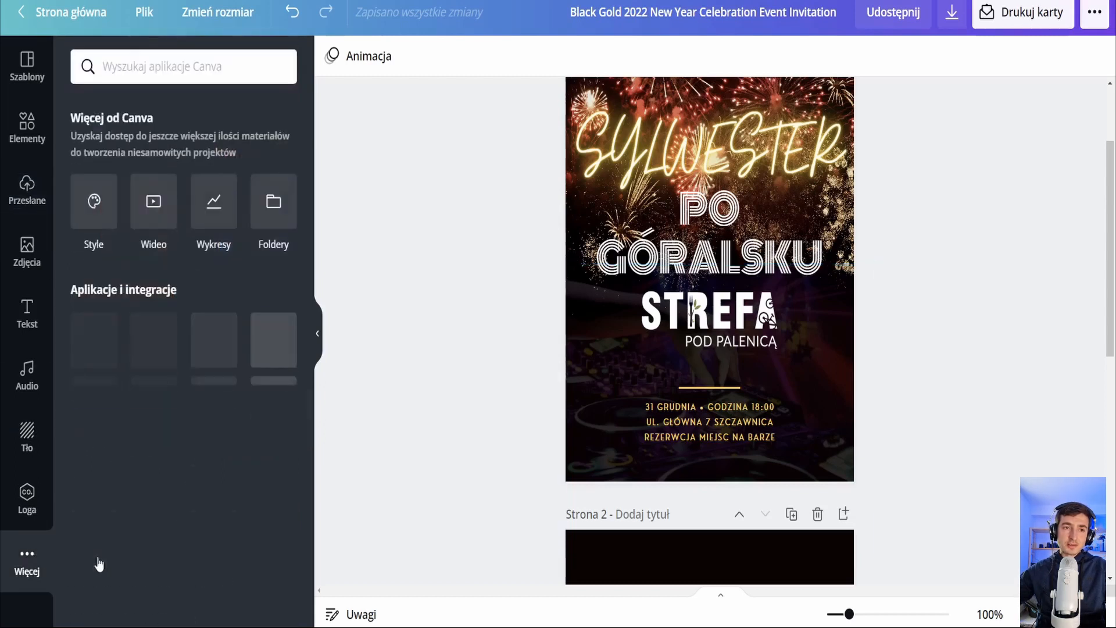
{"action": "scroll", "coordinate": [115, 349], "scroll_direction": "down", "scroll_amount": 2}
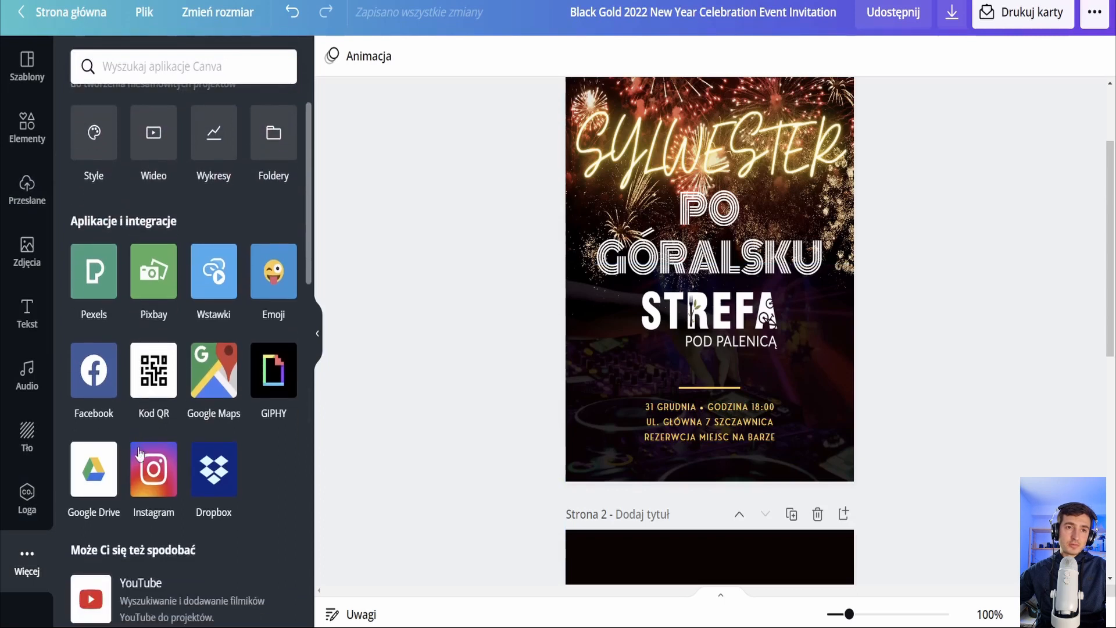
{"action": "left_click", "coordinate": [152, 372]}
{"action": "left_click", "coordinate": [135, 189]}
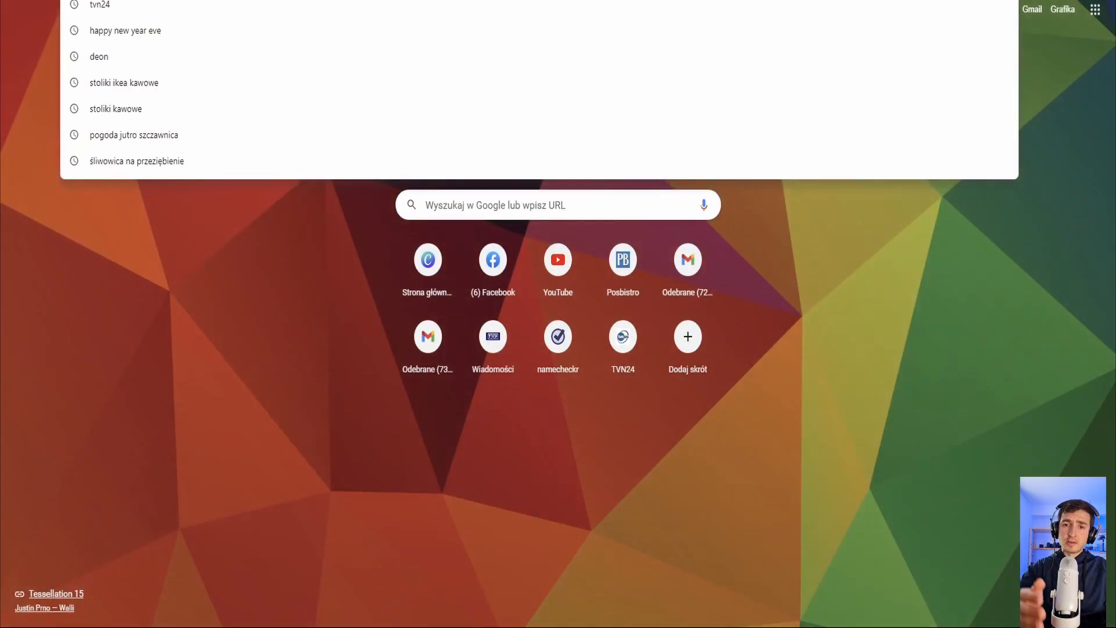
Step: Search the web for google maps in a new browser tab and open Google Maps
{"action": "type", "text": "google maps"}
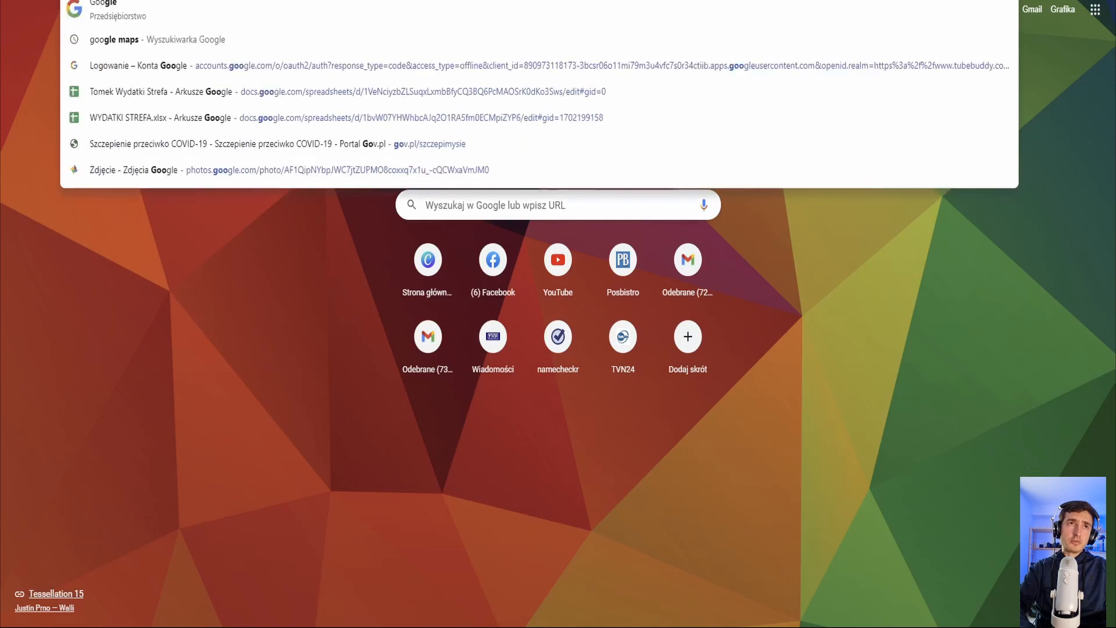
{"action": "key", "text": "Return"}
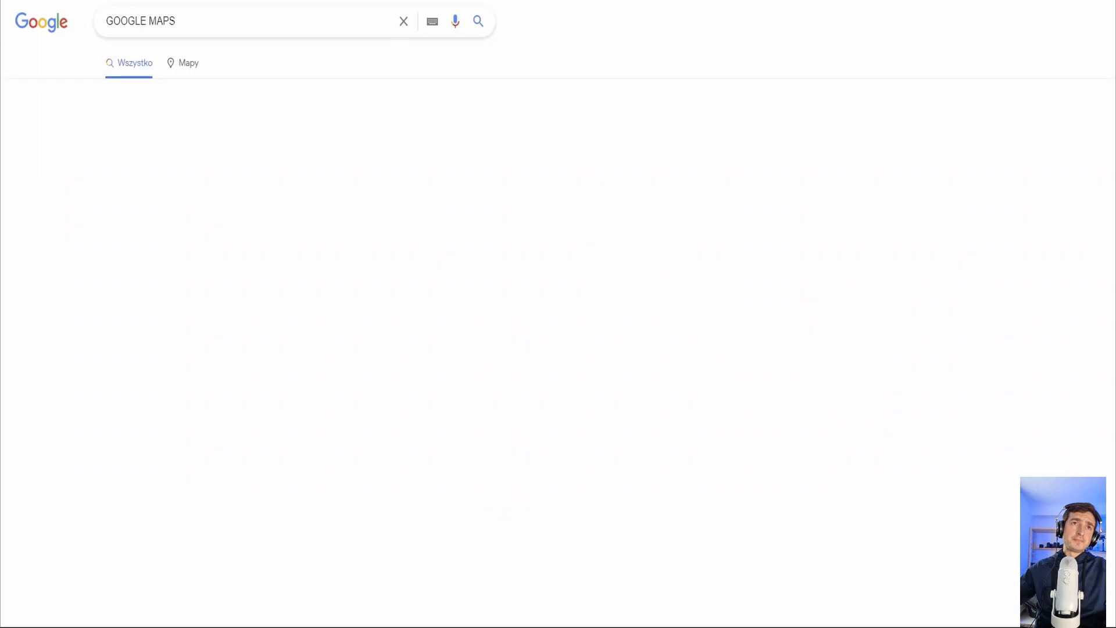
{"action": "left_click", "coordinate": [334, 125]}
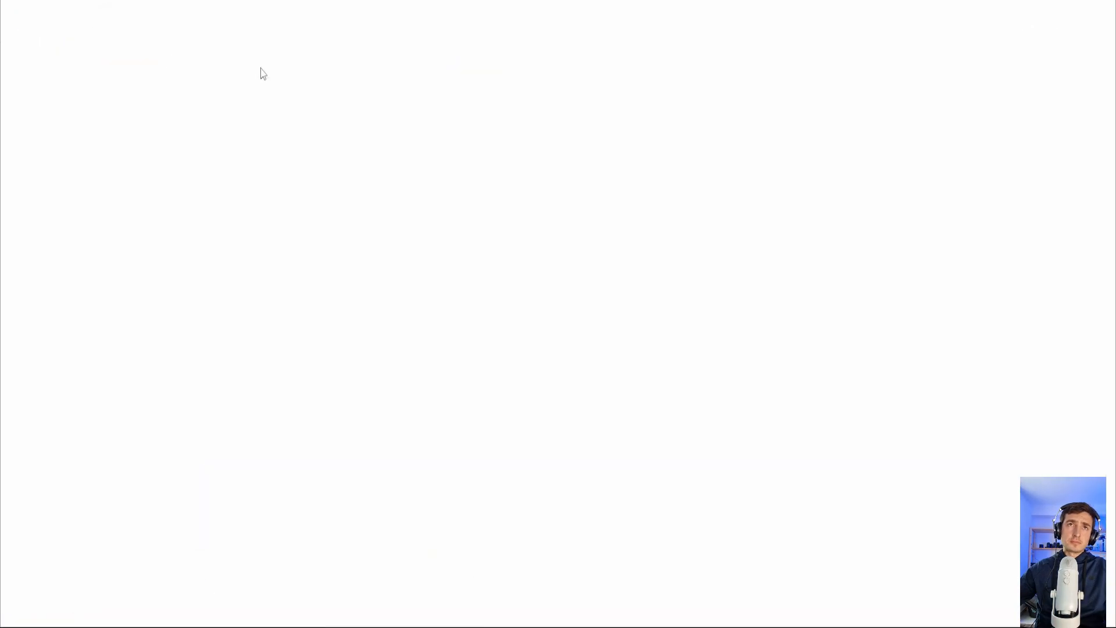
Step: Find STREFA POD PALENICA on the map and copy the share link to its location
{"action": "left_click", "coordinate": [131, 12]}
{"action": "type", "text": "ST"}
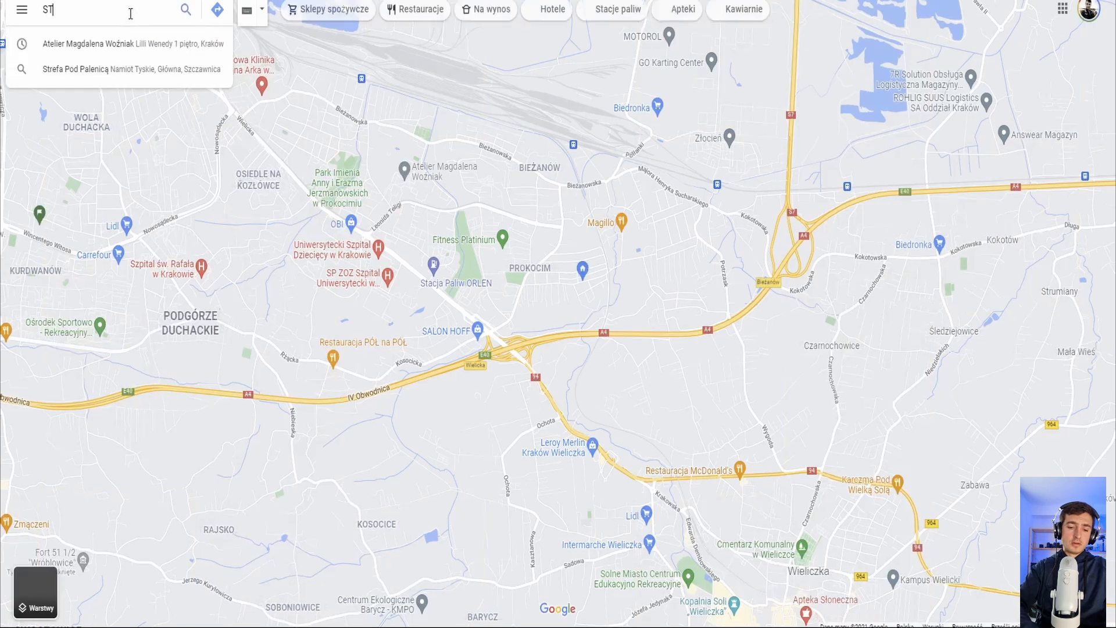
{"action": "type", "text": "REFA POD PALENICA"}
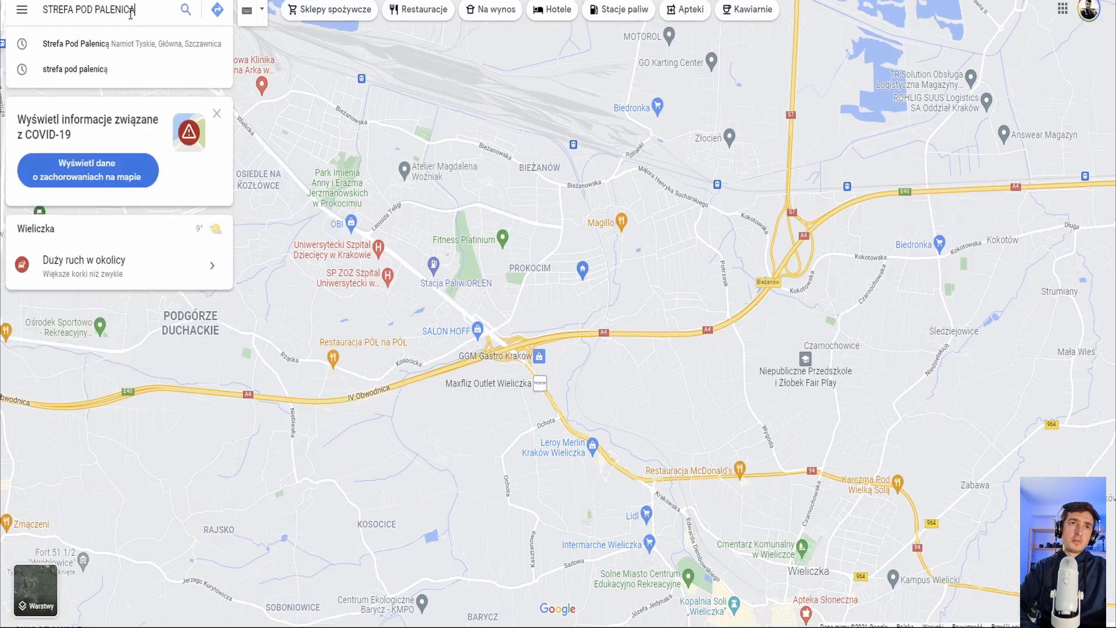
{"action": "key", "text": "Return"}
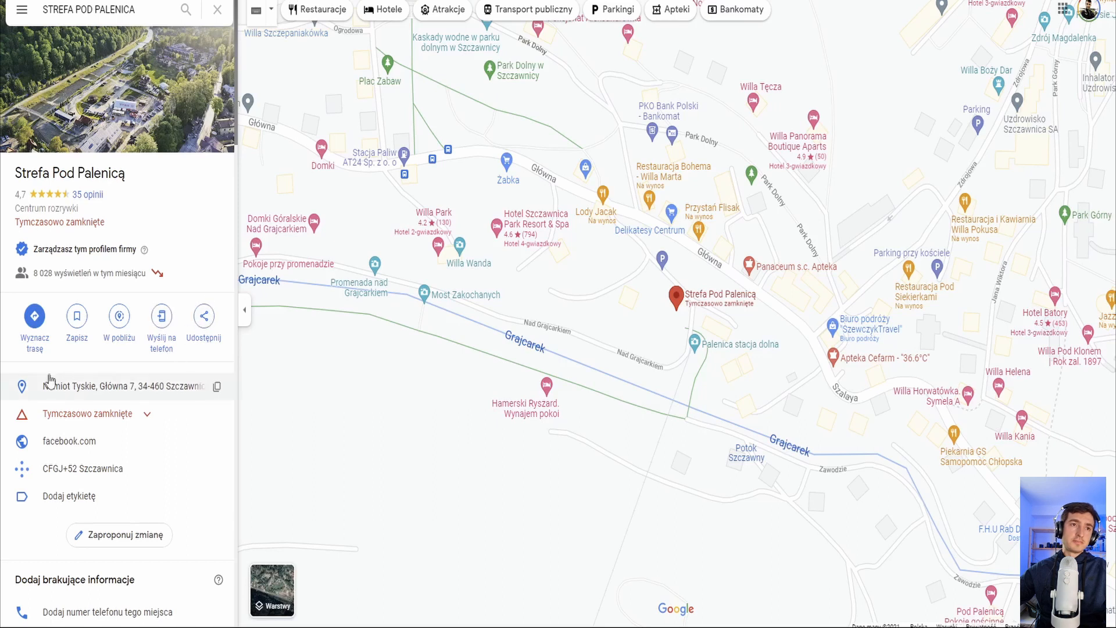
{"action": "left_click", "coordinate": [204, 317]}
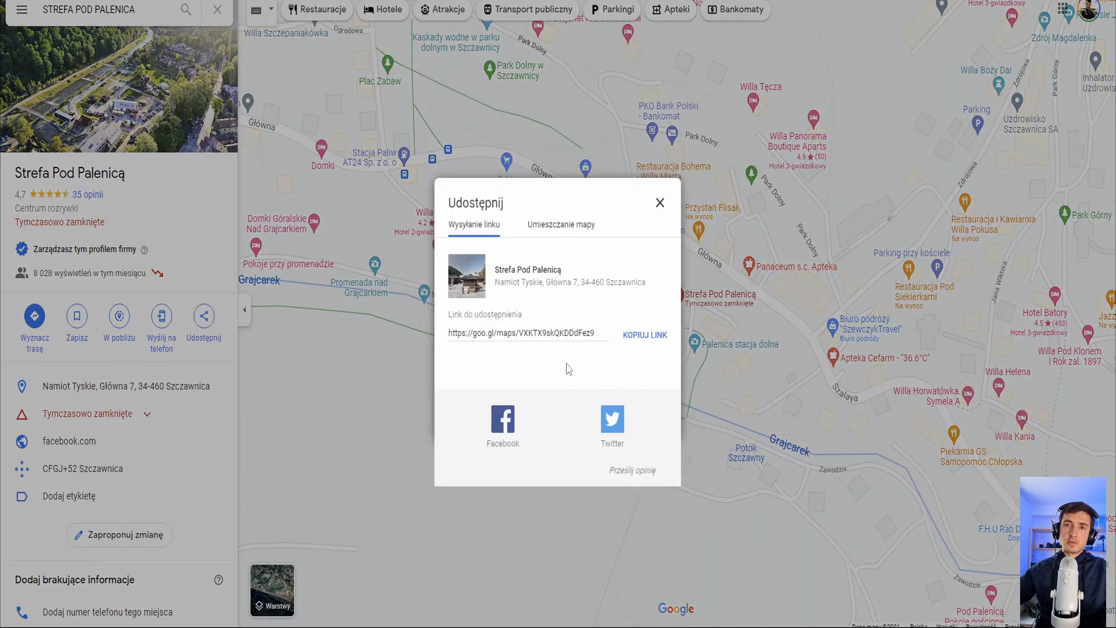
{"action": "left_click", "coordinate": [630, 336]}
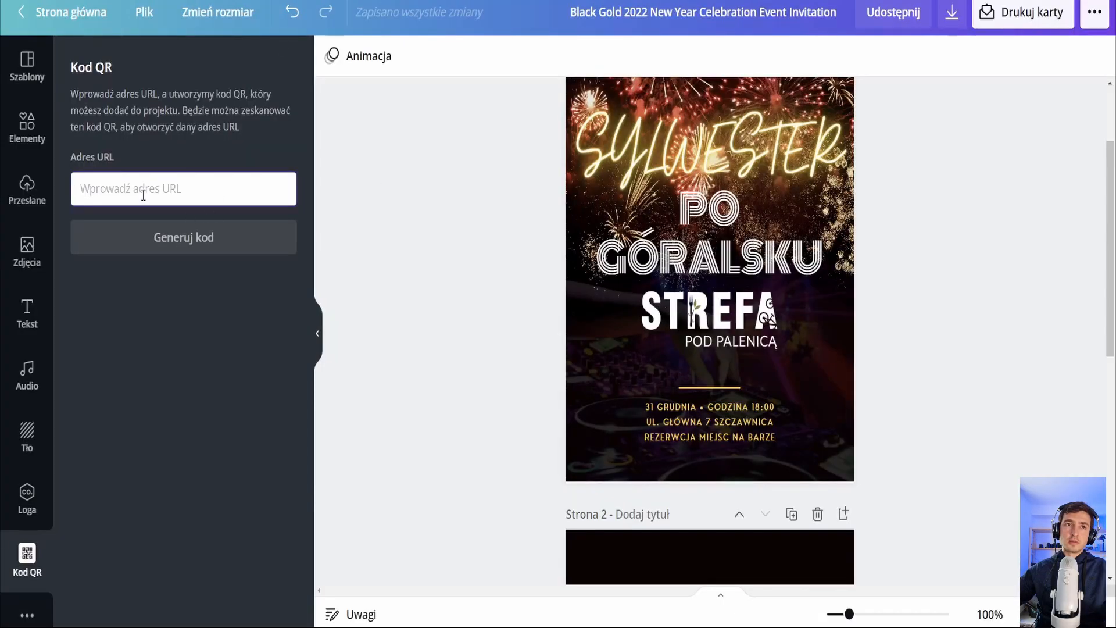
Step: Generate a QR code in Canva from the copied Google Maps link and place it in the lower-right corner of page 1
{"action": "type", "text": "https://goo.gl/maps/VXKTX9skQKDDdFez9"}
{"action": "left_click", "coordinate": [165, 236]}
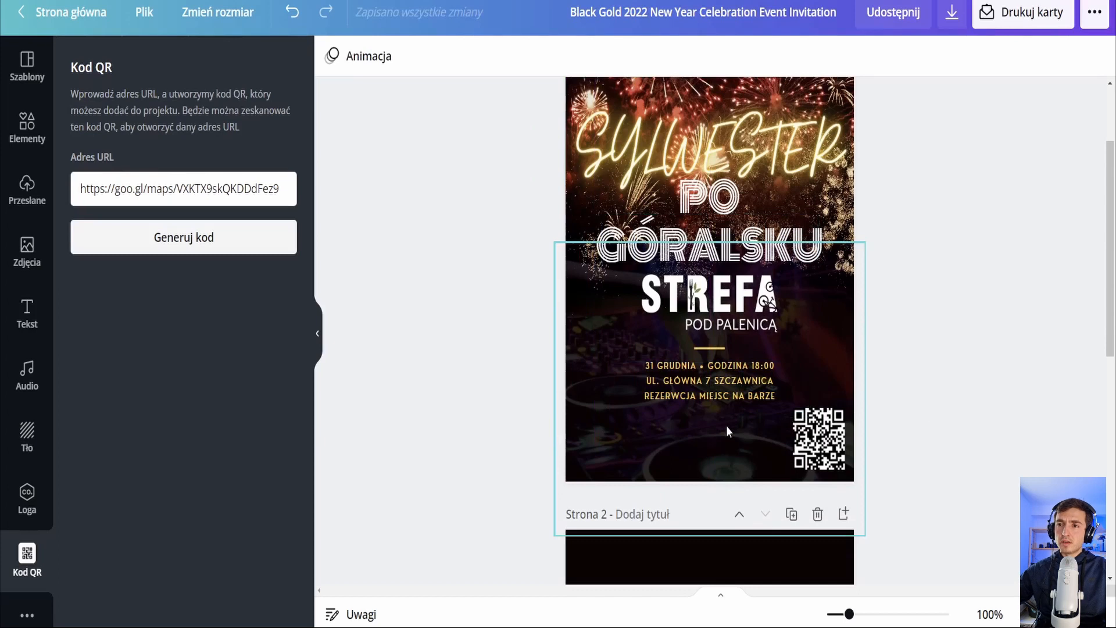
{"action": "left_click_drag", "start_coordinate": [830, 442], "coordinate": [828, 440]}
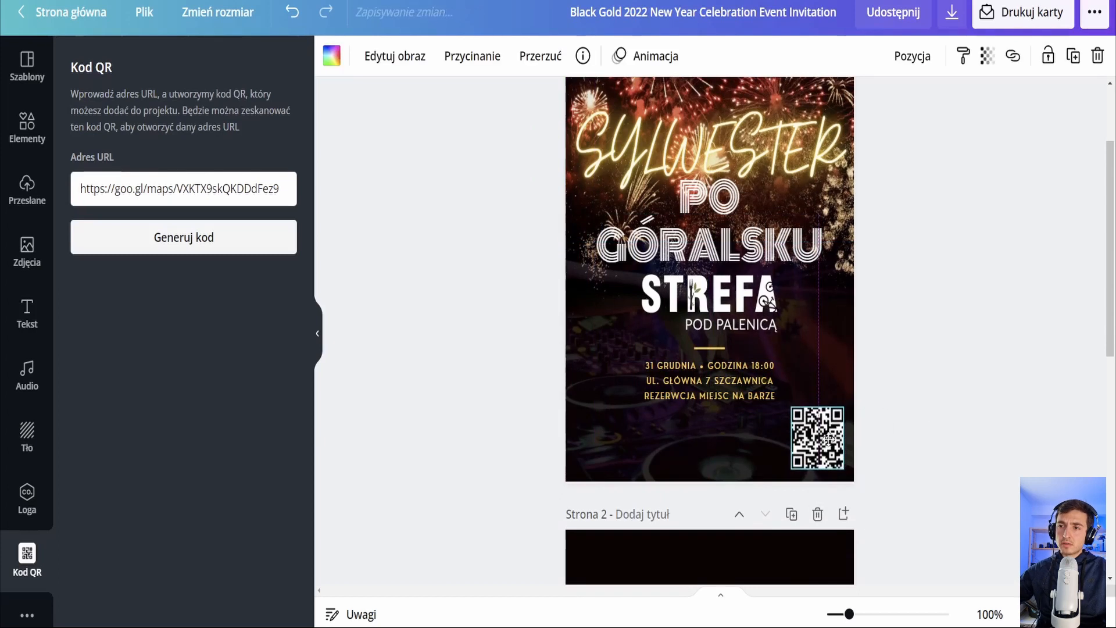
Step: Add the caption PROWADŹ DO STREFY beside the QR code, in the same style as the event details
{"action": "left_click", "coordinate": [704, 392]}
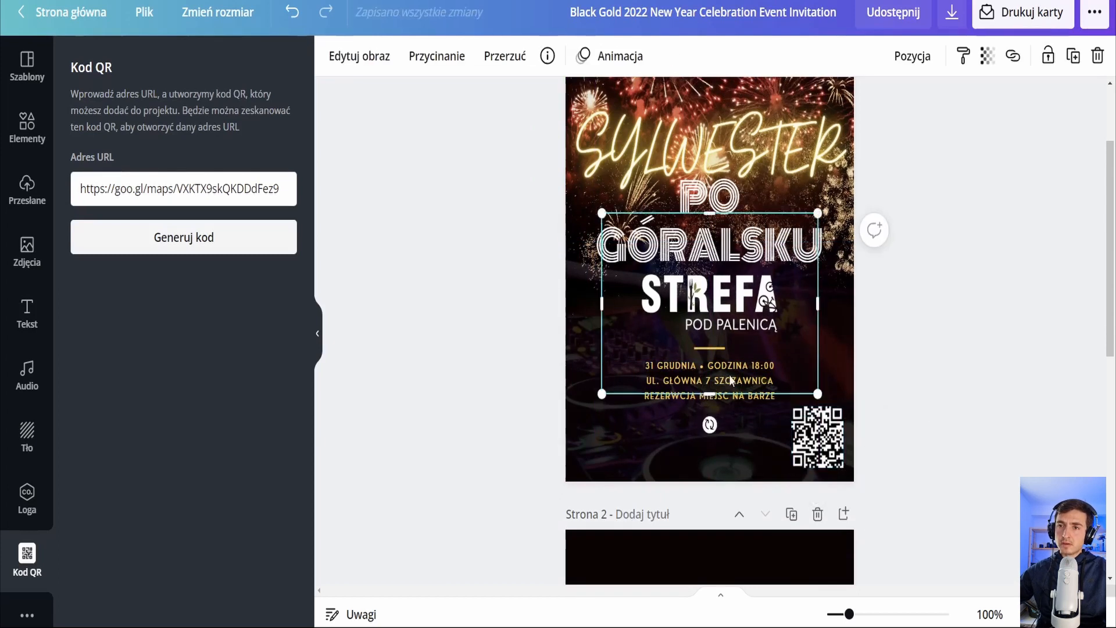
{"action": "left_click", "coordinate": [1034, 379]}
{"action": "left_click", "coordinate": [755, 384]}
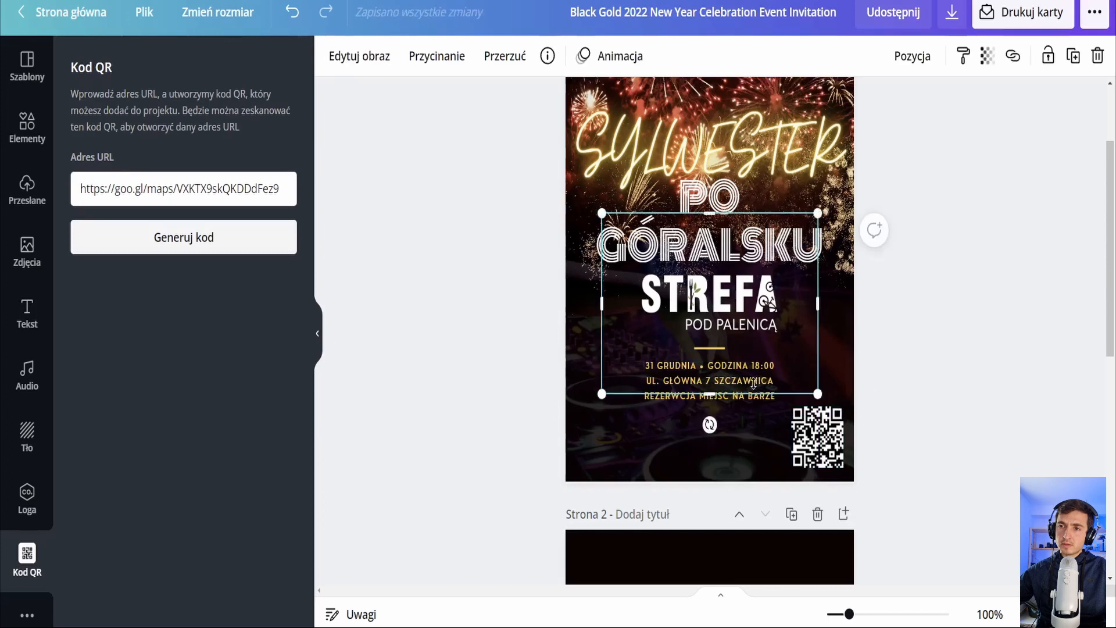
{"action": "left_click_drag", "start_coordinate": [697, 406], "coordinate": [665, 405]}
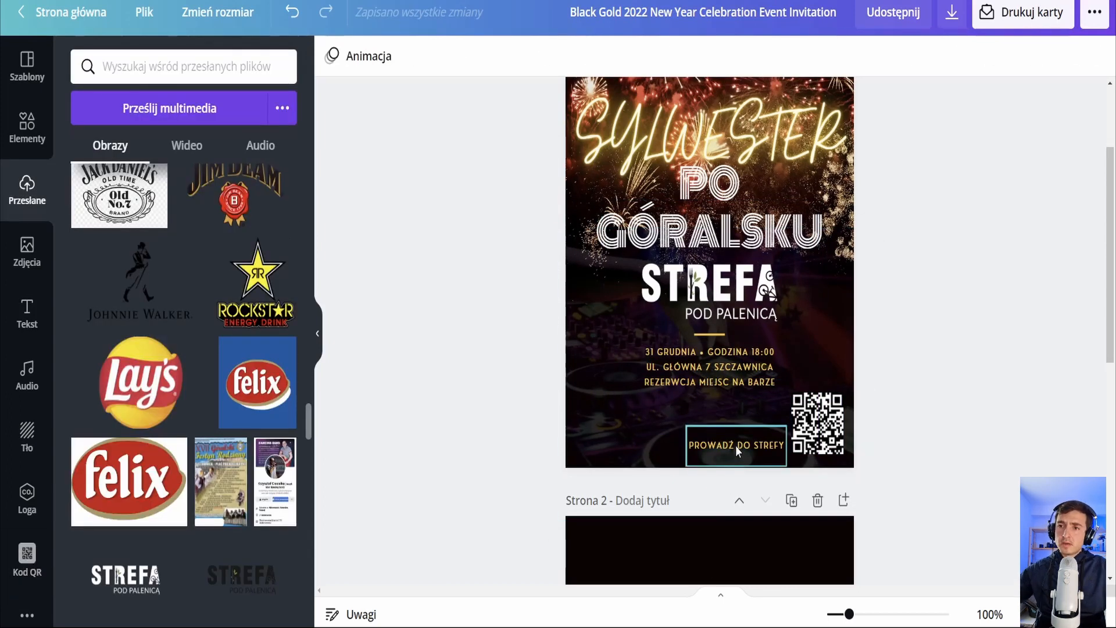
Step: Search the design elements for STRZAŁKA and limit the results to graphics
{"action": "left_click", "coordinate": [27, 128]}
{"action": "left_click", "coordinate": [143, 76]}
{"action": "type", "text": "STRZ"}
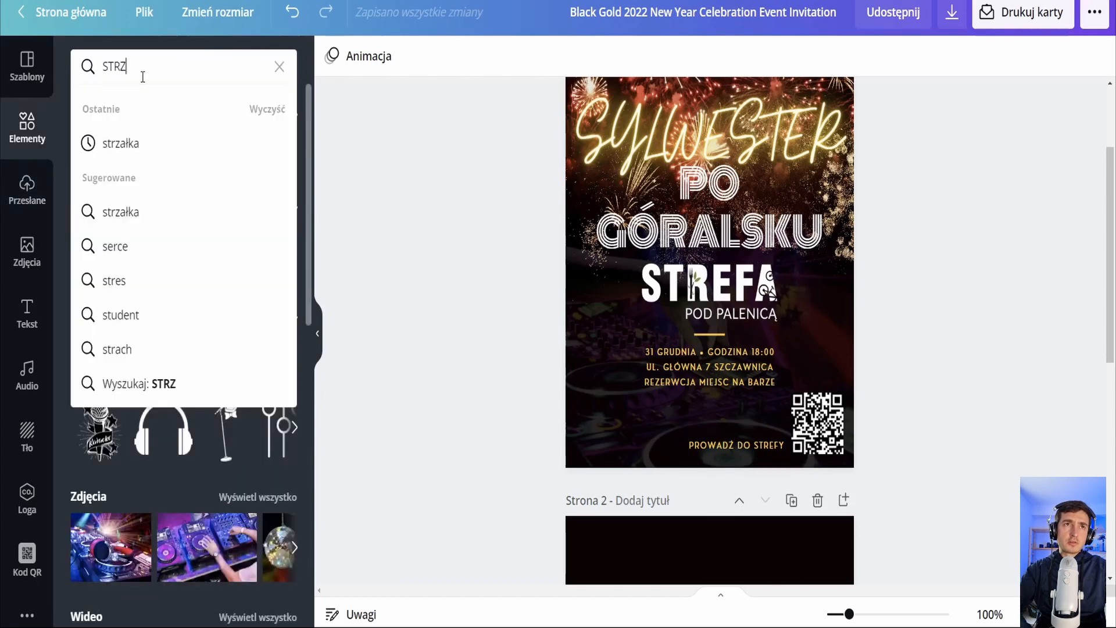
{"action": "type", "text": "AŁKA"}
{"action": "key", "text": "Return"}
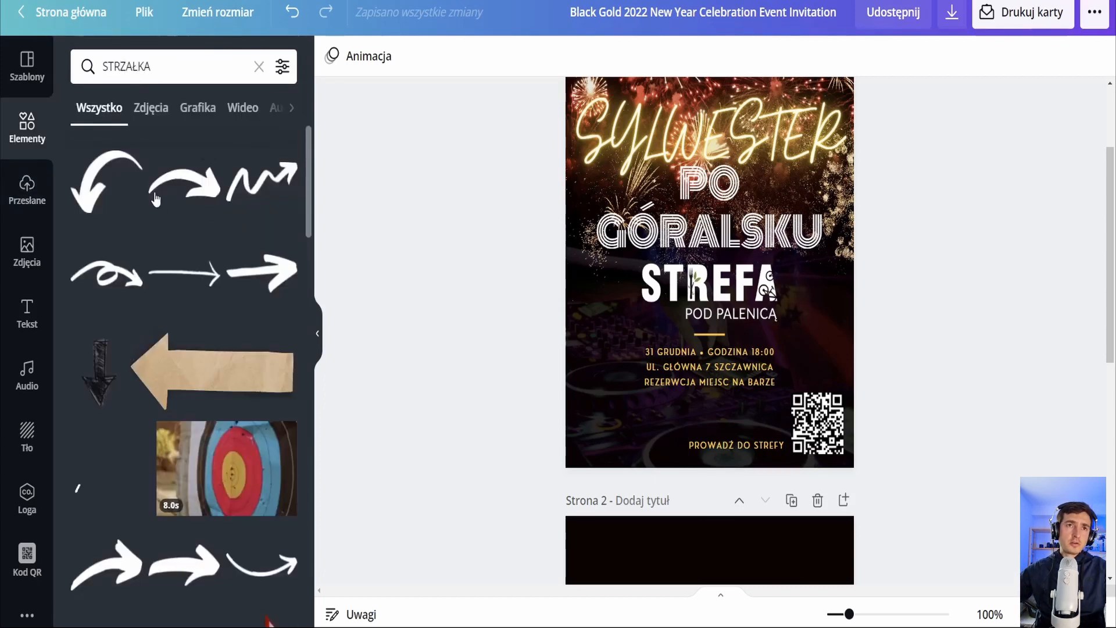
{"action": "left_click", "coordinate": [197, 107]}
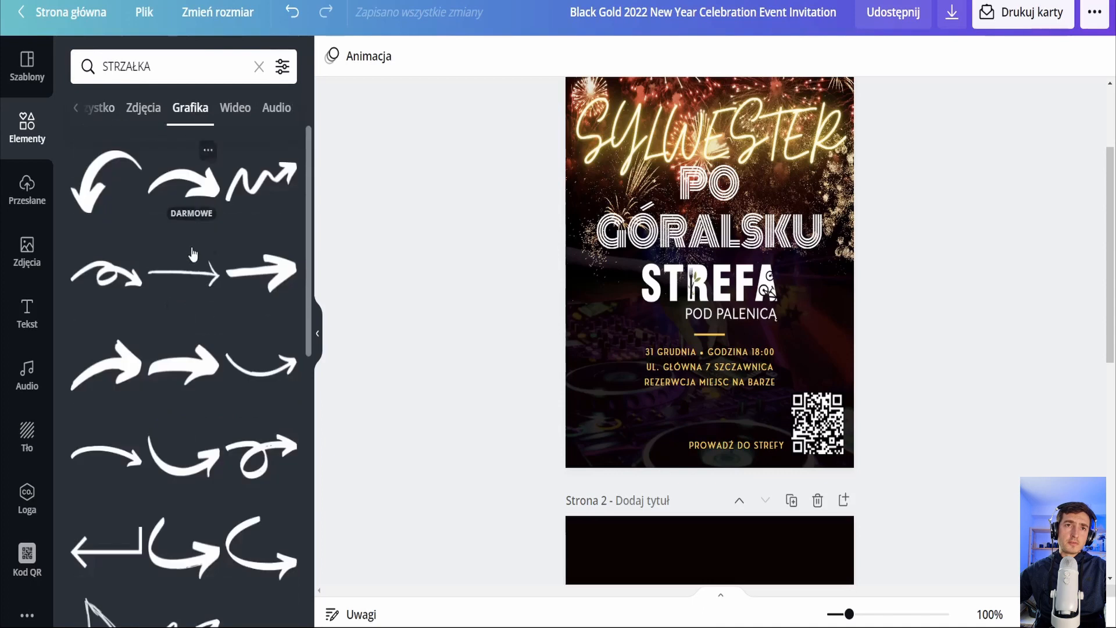
Step: Place the sketched curved arrow graphic above the PROWADŹ DO STREFY caption and color it white
{"action": "scroll", "coordinate": [192, 253], "scroll_direction": "down", "scroll_amount": 3}
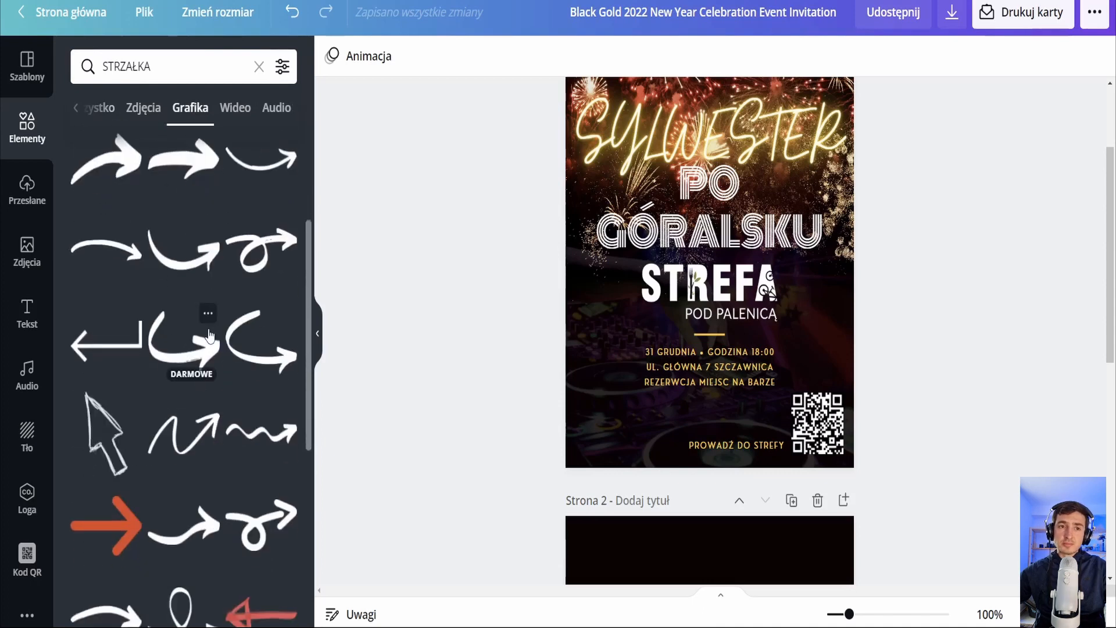
{"action": "scroll", "coordinate": [214, 343], "scroll_direction": "down", "scroll_amount": 9}
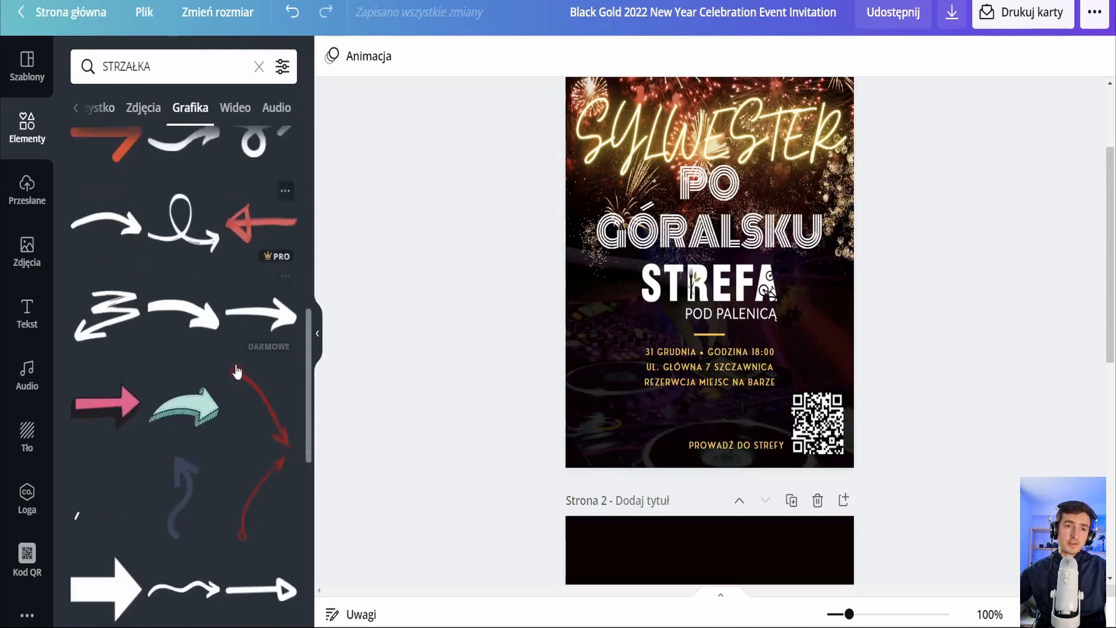
{"action": "scroll", "coordinate": [220, 406], "scroll_direction": "down", "scroll_amount": 10}
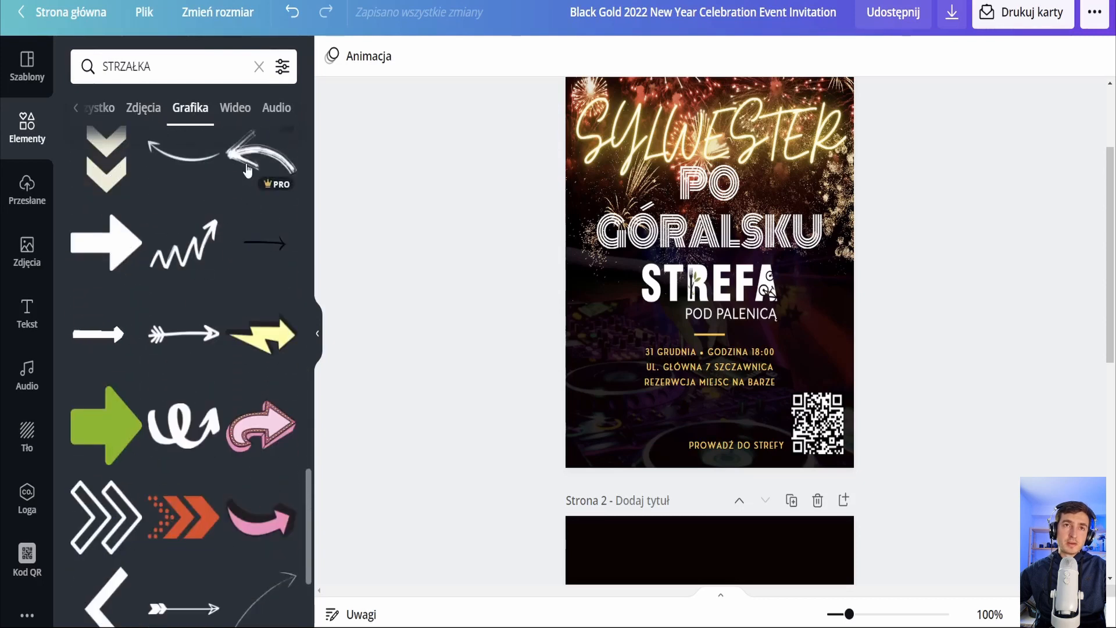
{"action": "left_click_drag", "start_coordinate": [262, 163], "coordinate": [726, 419]}
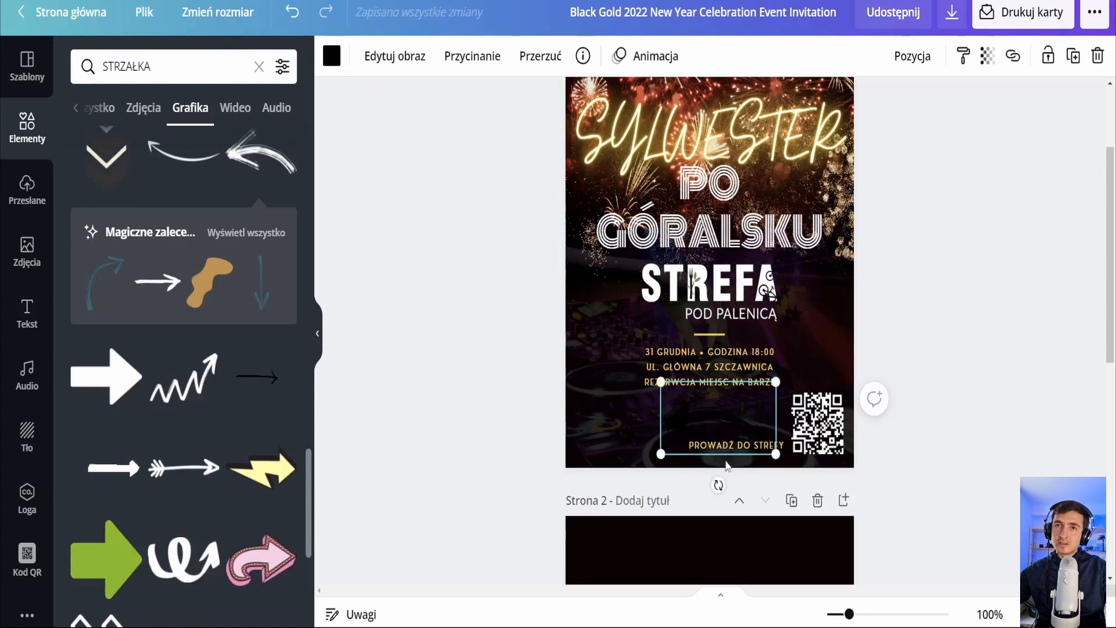
{"action": "left_click", "coordinate": [331, 55]}
{"action": "left_click", "coordinate": [271, 159]}
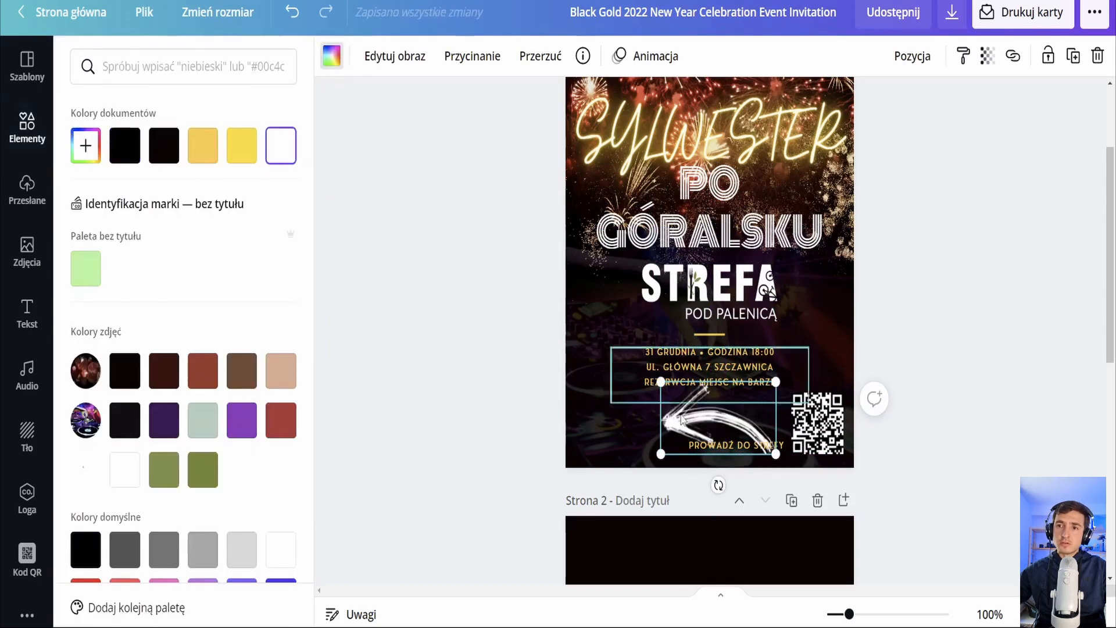
Step: Flip the arrow horizontally so it points at the QR code, and shrink it to fit above the caption
{"action": "left_click", "coordinate": [917, 377]}
{"action": "left_click", "coordinate": [735, 376]}
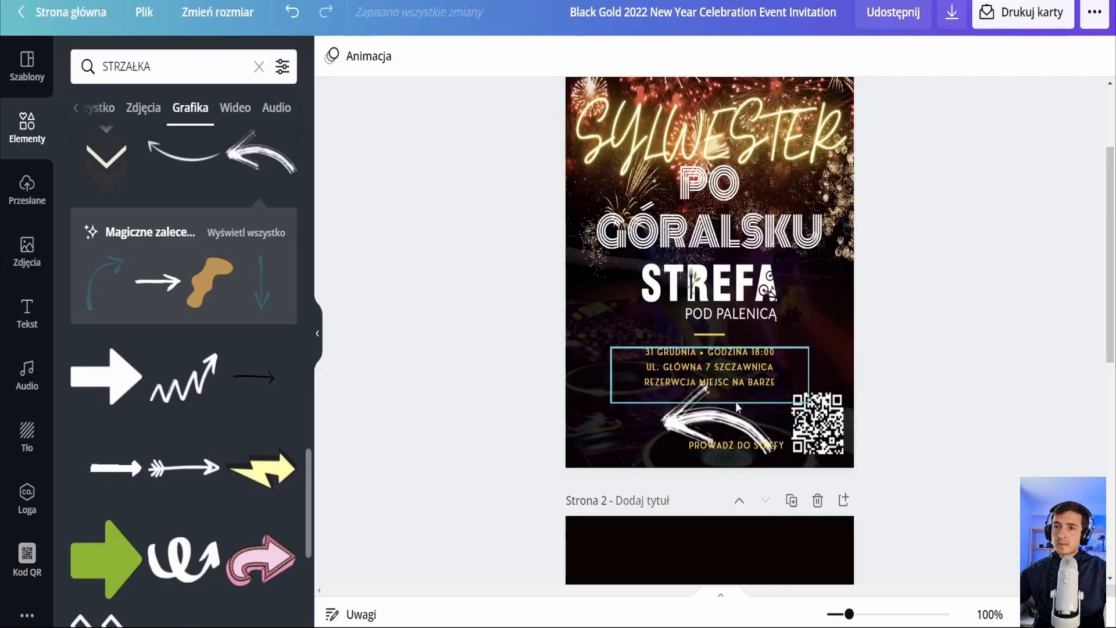
{"action": "left_click", "coordinate": [733, 447]}
{"action": "left_click", "coordinate": [716, 417]}
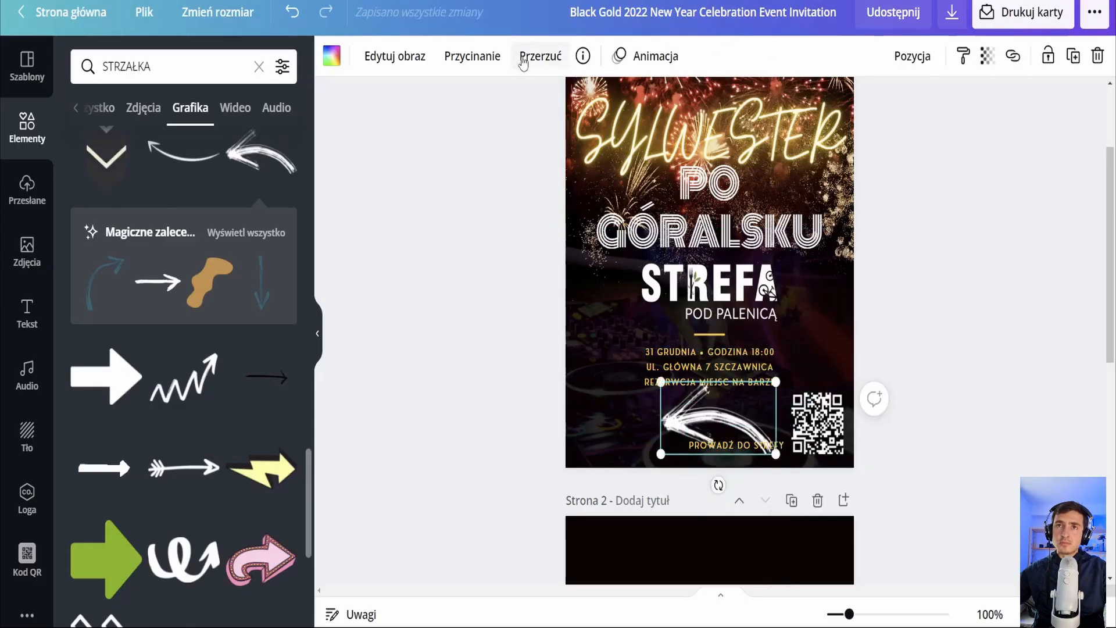
{"action": "left_click", "coordinate": [539, 56]}
{"action": "left_click", "coordinate": [575, 101]}
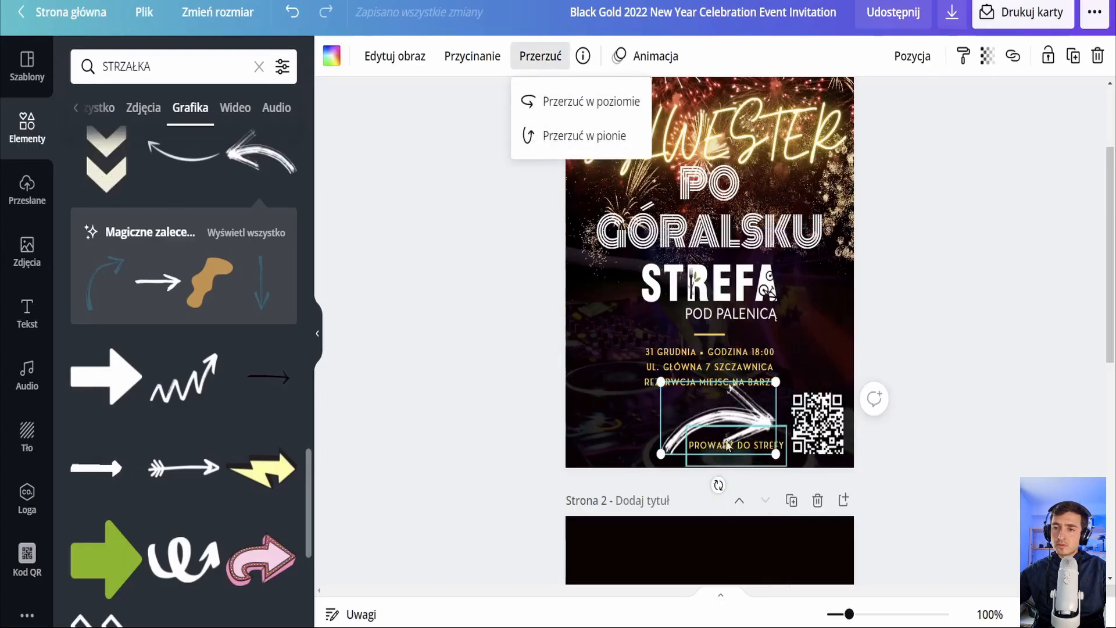
{"action": "left_click_drag", "start_coordinate": [661, 454], "coordinate": [692, 437]}
{"action": "left_click", "coordinate": [960, 445]}
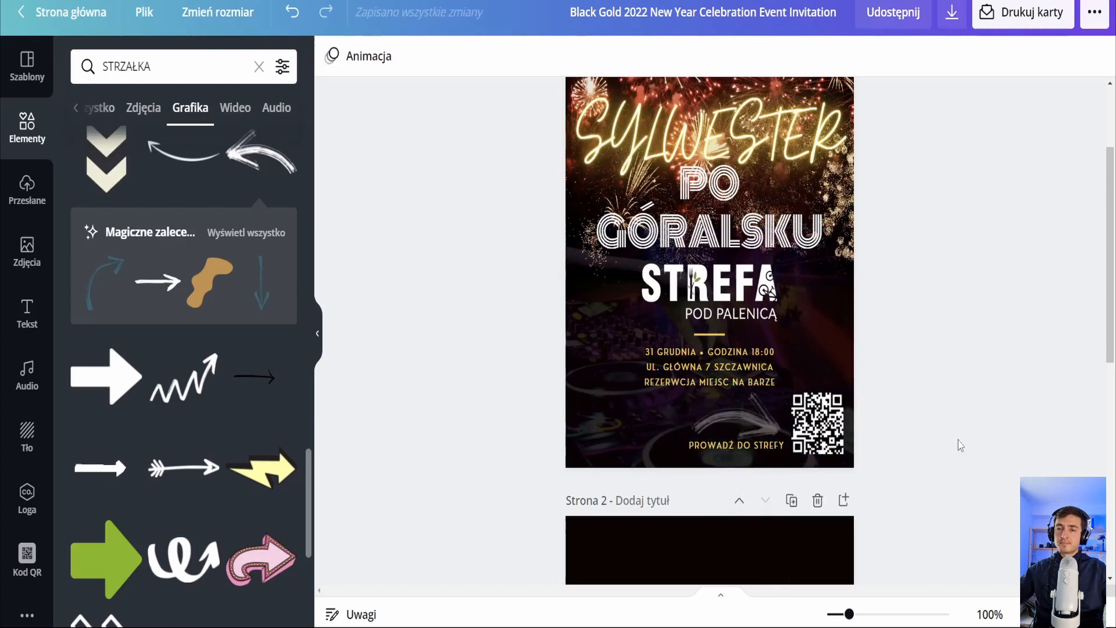
Step: Tilt the arrow slightly clockwise toward the QR code and reduce its size a little more
{"action": "left_click", "coordinate": [732, 433]}
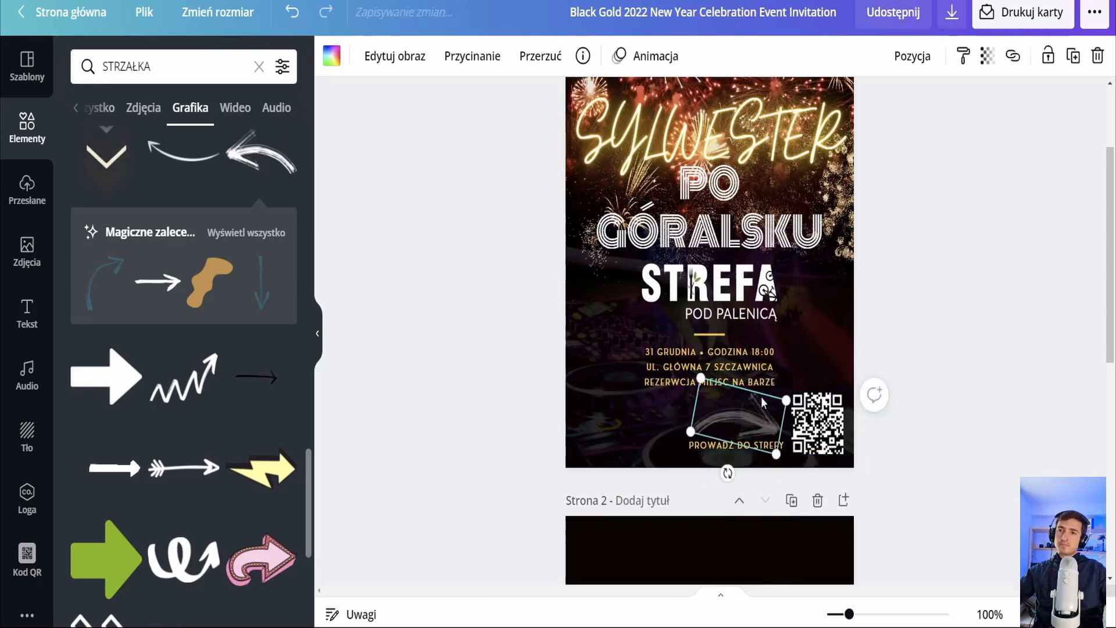
{"action": "left_click_drag", "start_coordinate": [690, 432], "coordinate": [703, 426]}
{"action": "left_click_drag", "start_coordinate": [744, 472], "coordinate": [745, 476]}
{"action": "left_click", "coordinate": [972, 474]}
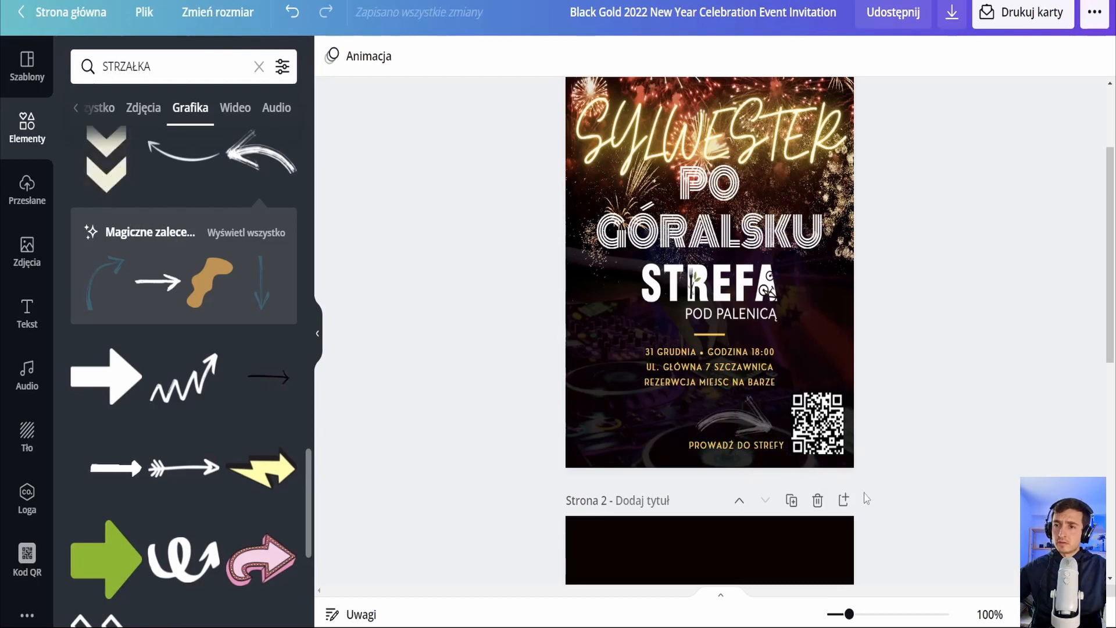
Step: Delete page 2 from the design
{"action": "left_click", "coordinate": [817, 500]}
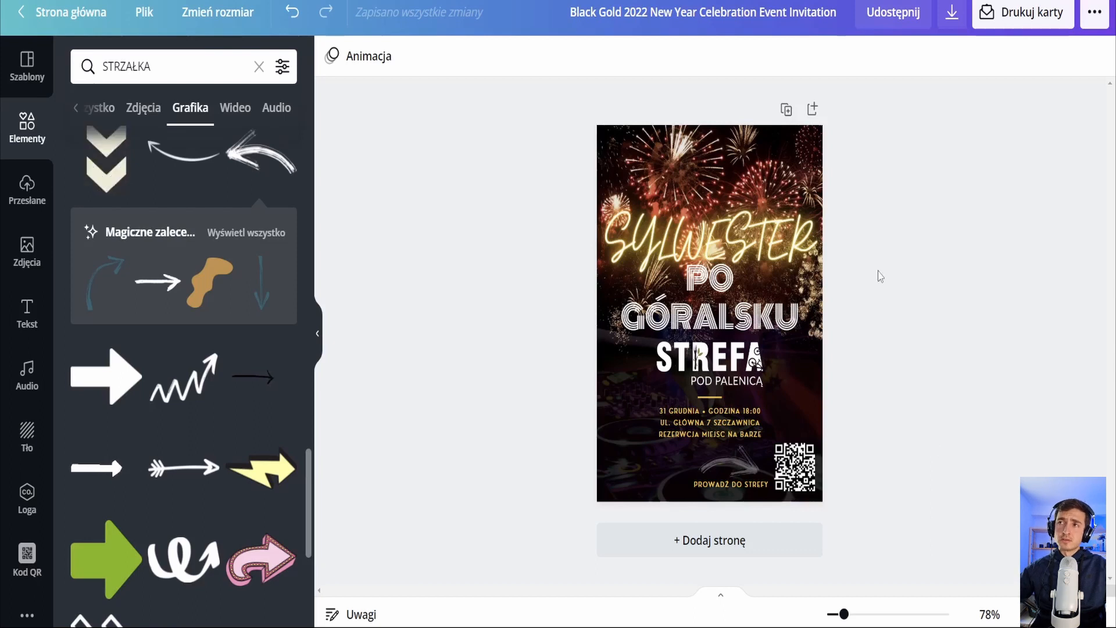
{"action": "left_click", "coordinate": [1095, 14]}
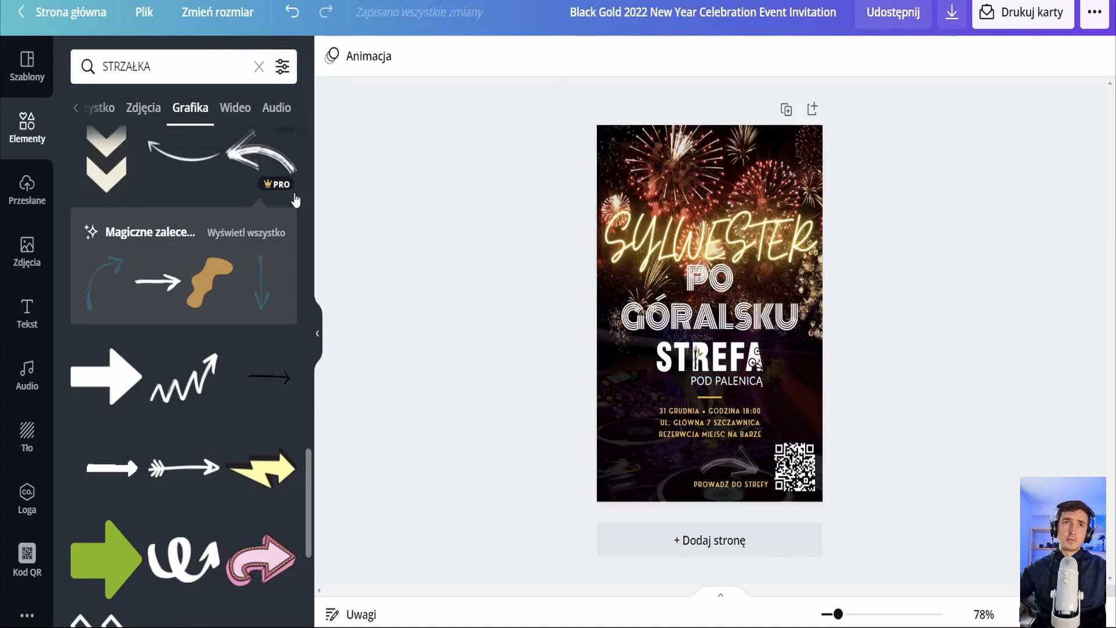
Step: Examine the custom size option and the preset formats available for resizing the invitation
{"action": "left_click", "coordinate": [216, 14]}
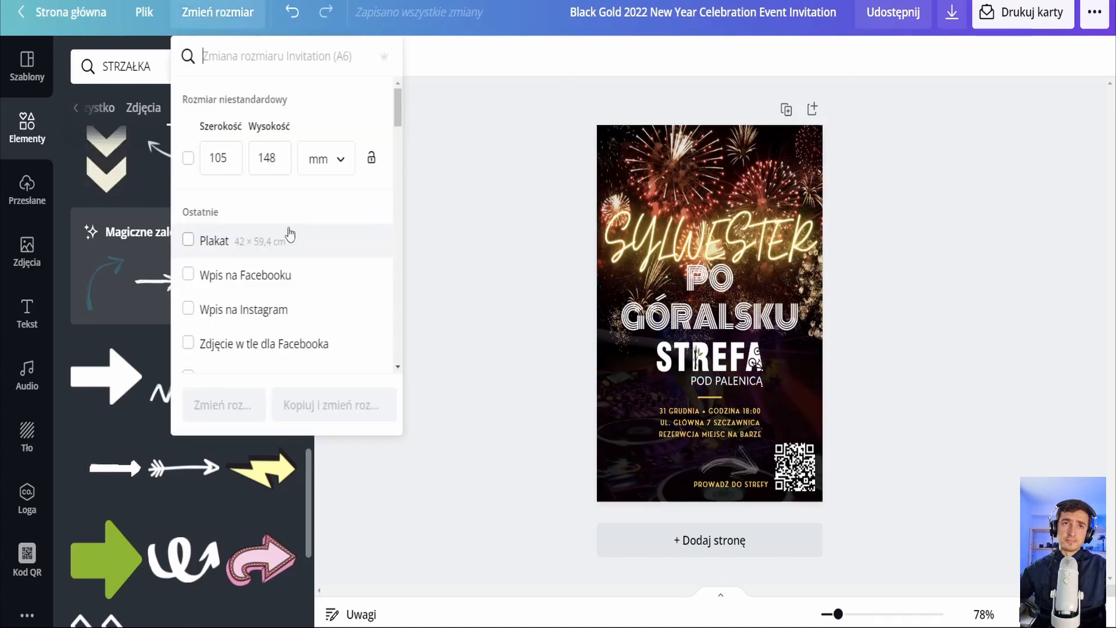
{"action": "scroll", "coordinate": [291, 227], "scroll_direction": "down", "scroll_amount": 3}
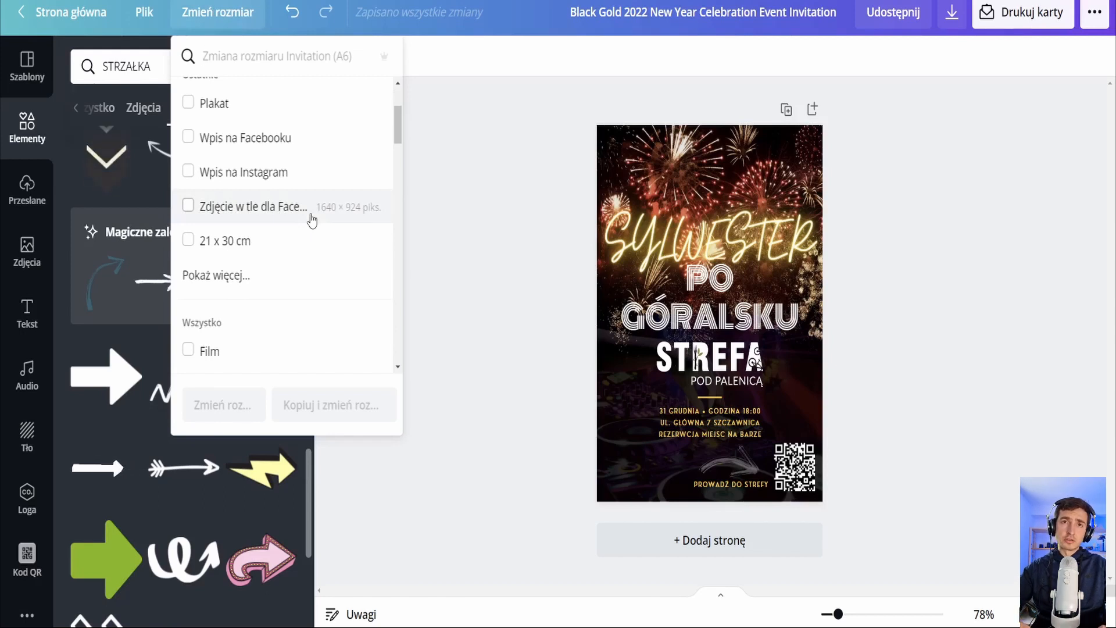
{"action": "scroll", "coordinate": [279, 290], "scroll_direction": "down", "scroll_amount": 6}
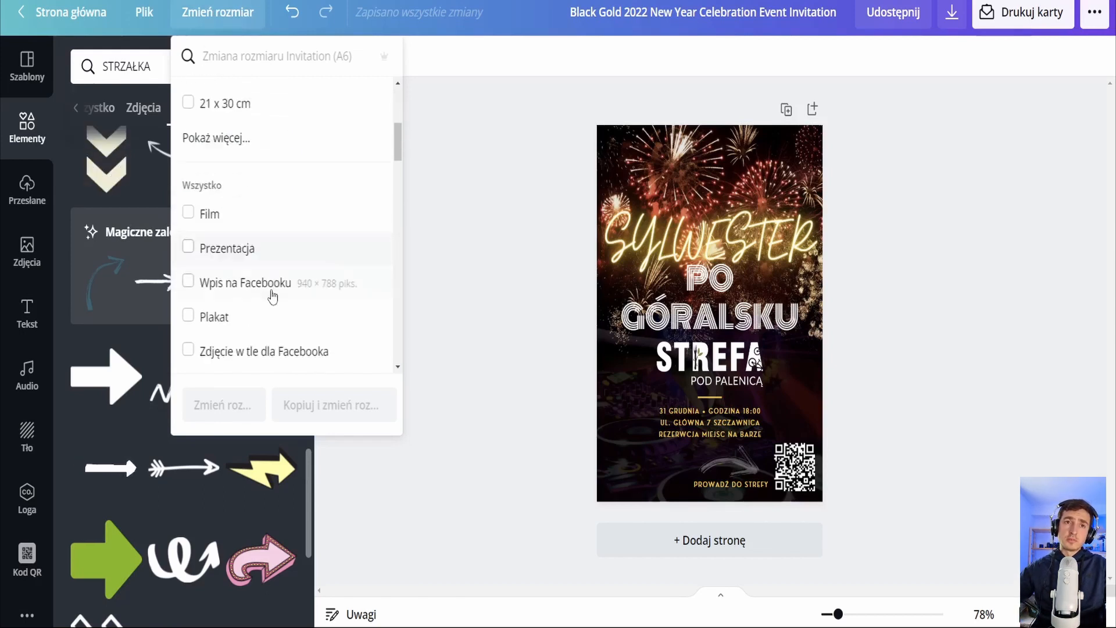
{"action": "scroll", "coordinate": [383, 256], "scroll_direction": "down", "scroll_amount": 10}
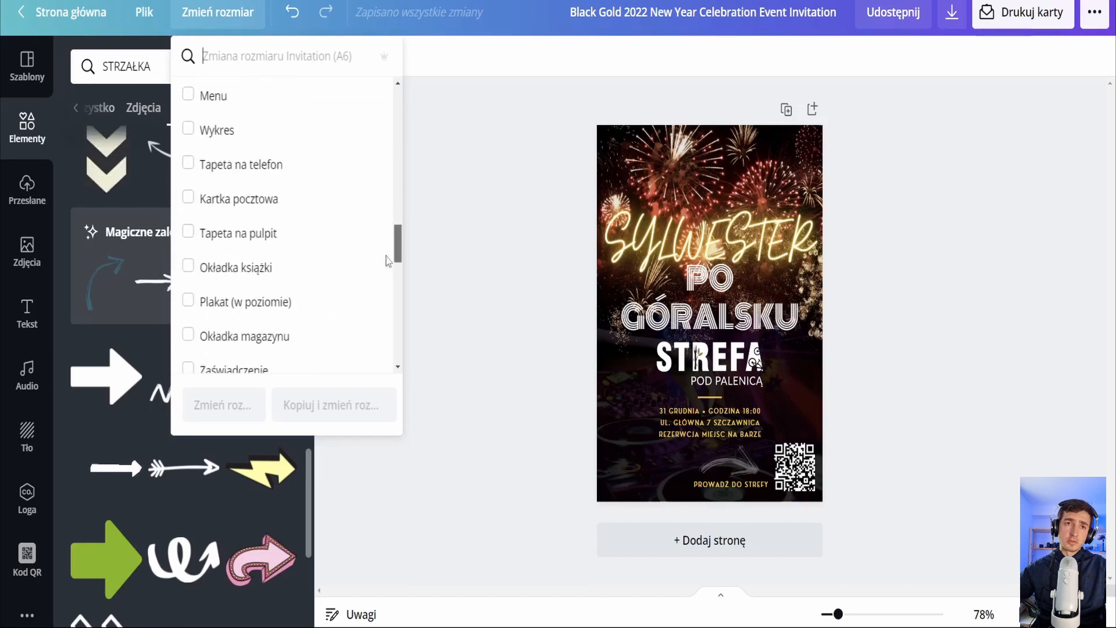
{"action": "left_click_drag", "start_coordinate": [397, 305], "coordinate": [409, 103]}
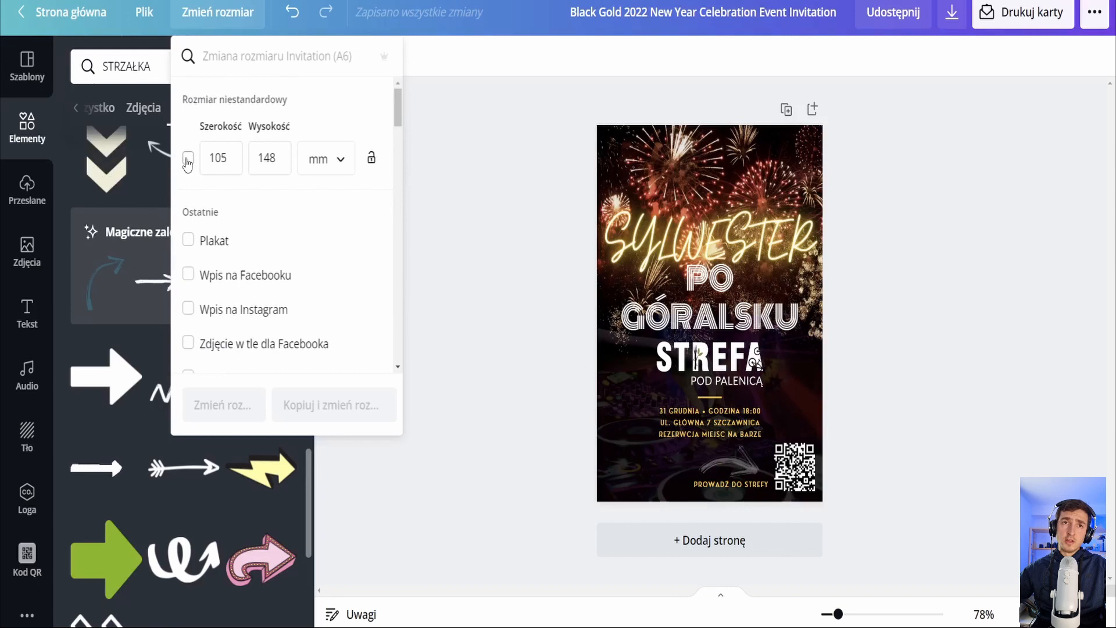
{"action": "left_click", "coordinate": [188, 161]}
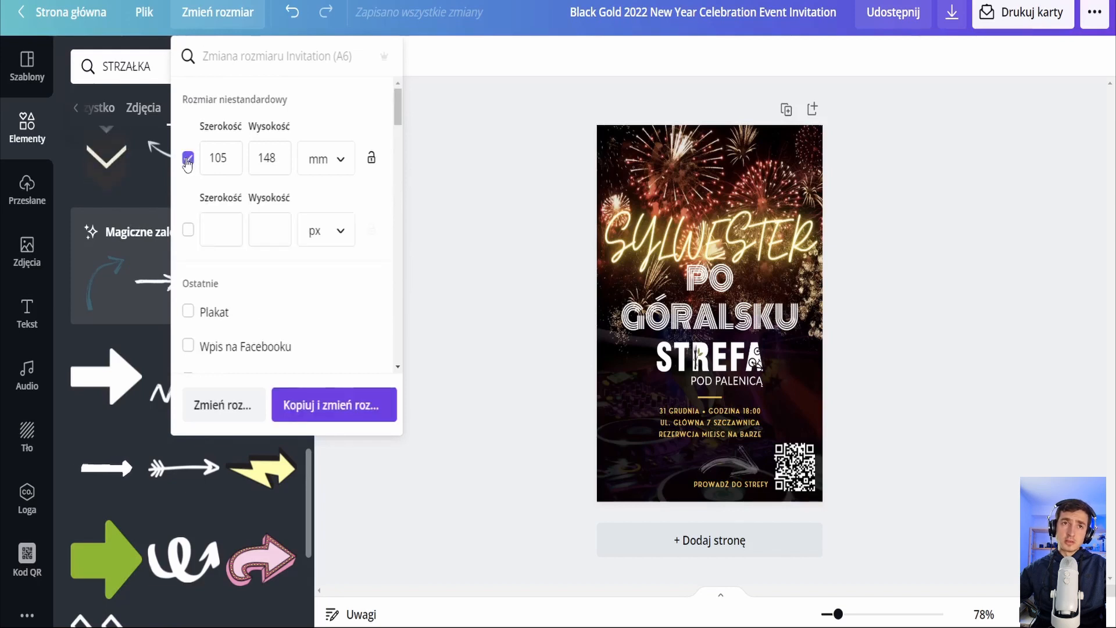
{"action": "left_click", "coordinate": [190, 166]}
{"action": "scroll", "coordinate": [200, 270], "scroll_direction": "down", "scroll_amount": 3}
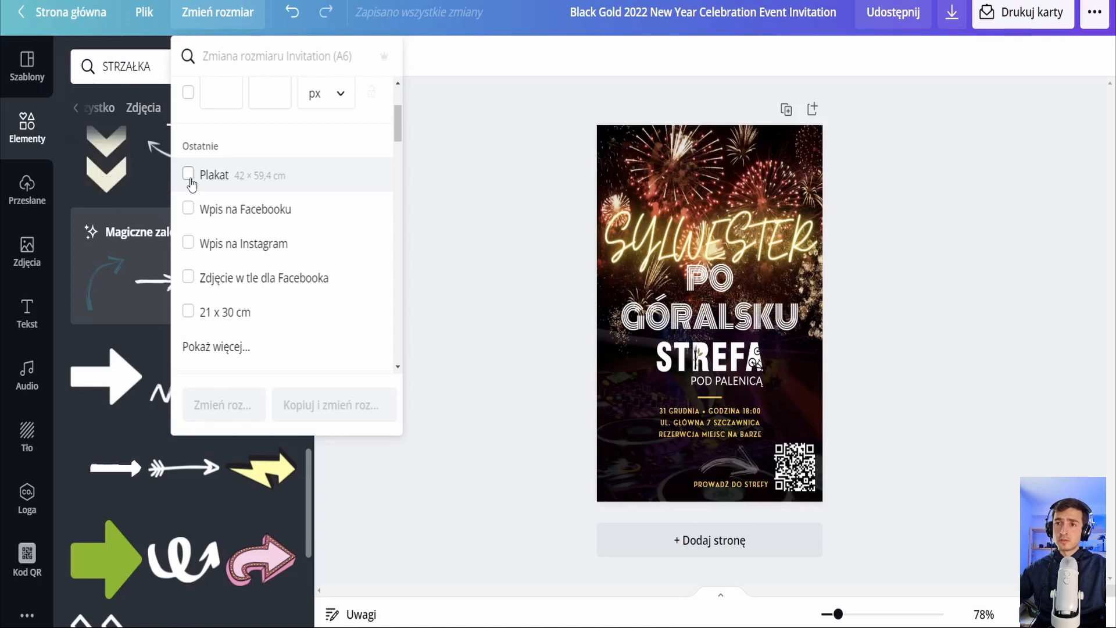
{"action": "left_click", "coordinate": [518, 292]}
Step: Create a copy of the design resized to the Wpis na Facebooku format
{"action": "left_click", "coordinate": [231, 18]}
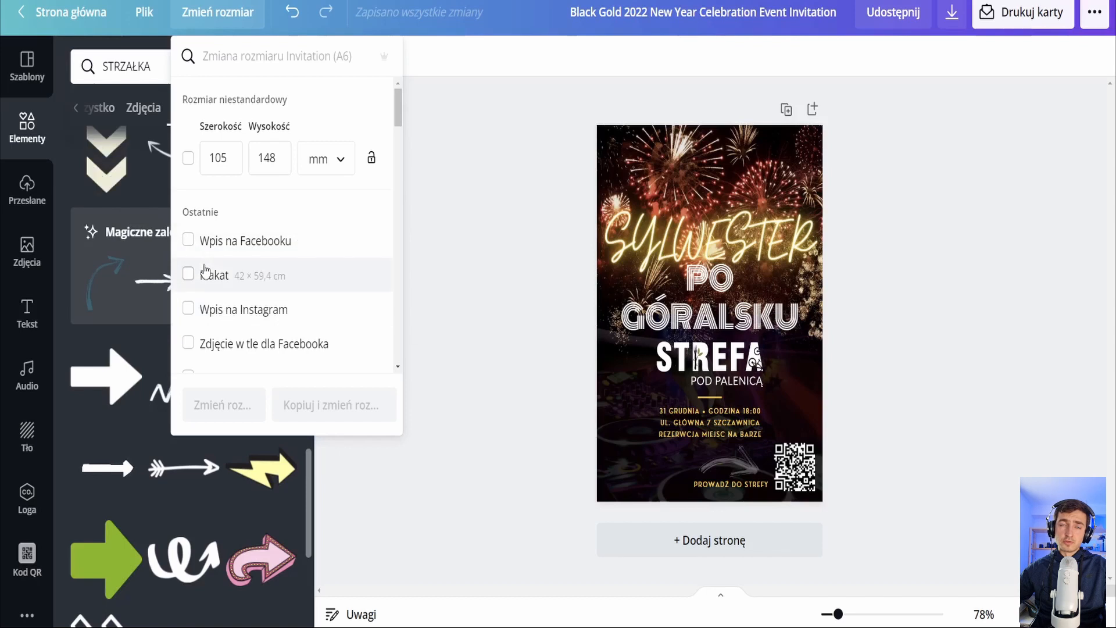
{"action": "left_click", "coordinate": [188, 240]}
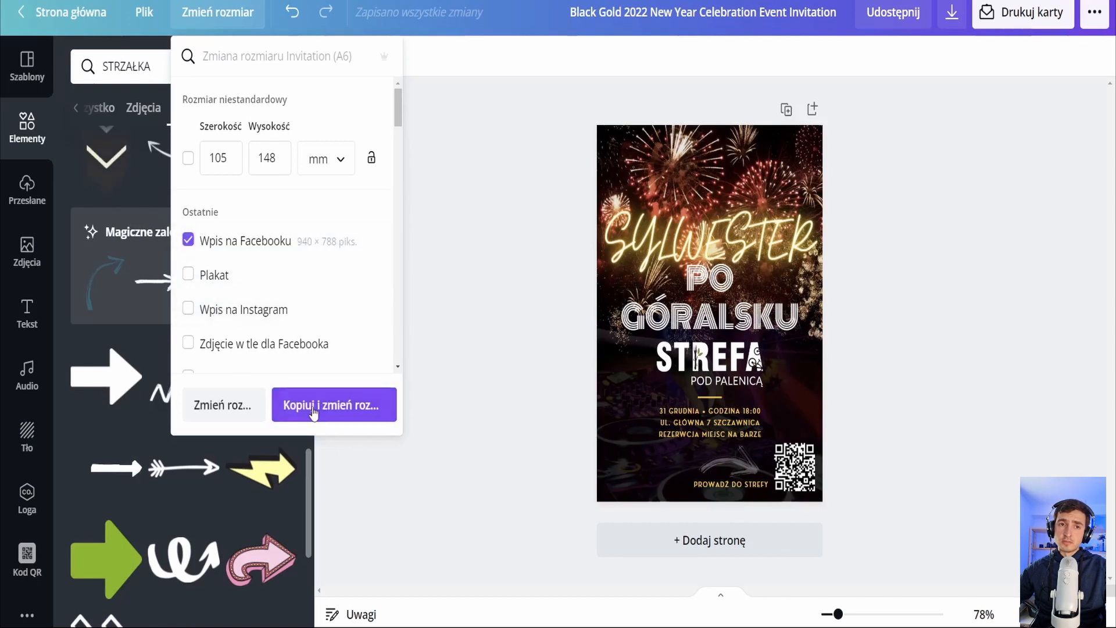
{"action": "left_click", "coordinate": [314, 409]}
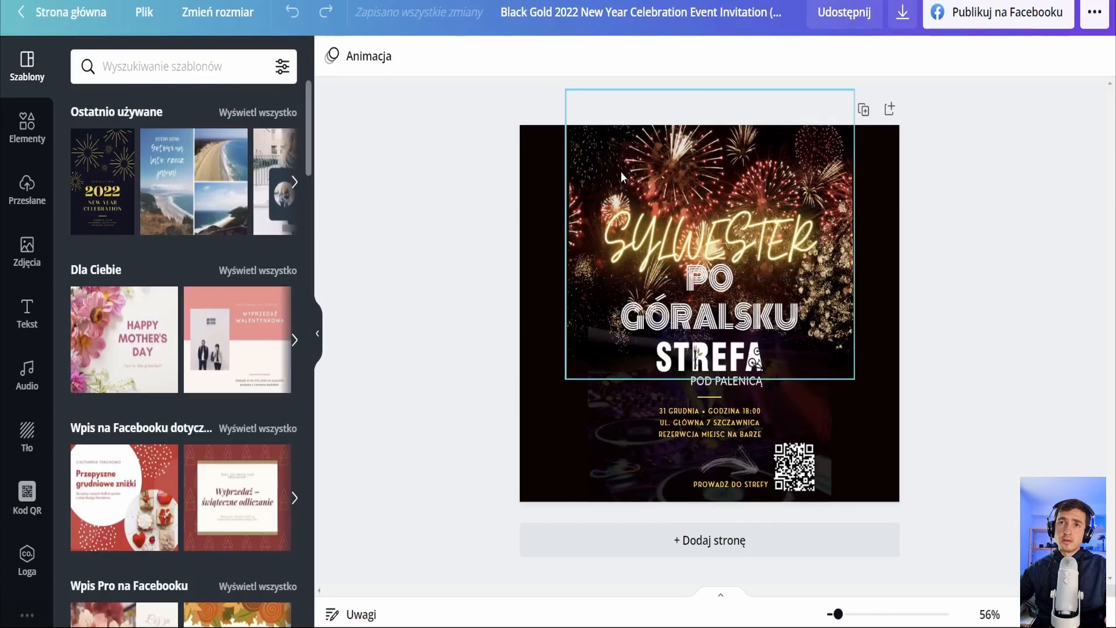
Step: Enlarge the fireworks image in the Facebook post copy so it spans the full page width
{"action": "left_click", "coordinate": [620, 171]}
{"action": "left_click_drag", "start_coordinate": [567, 92], "coordinate": [465, 37]}
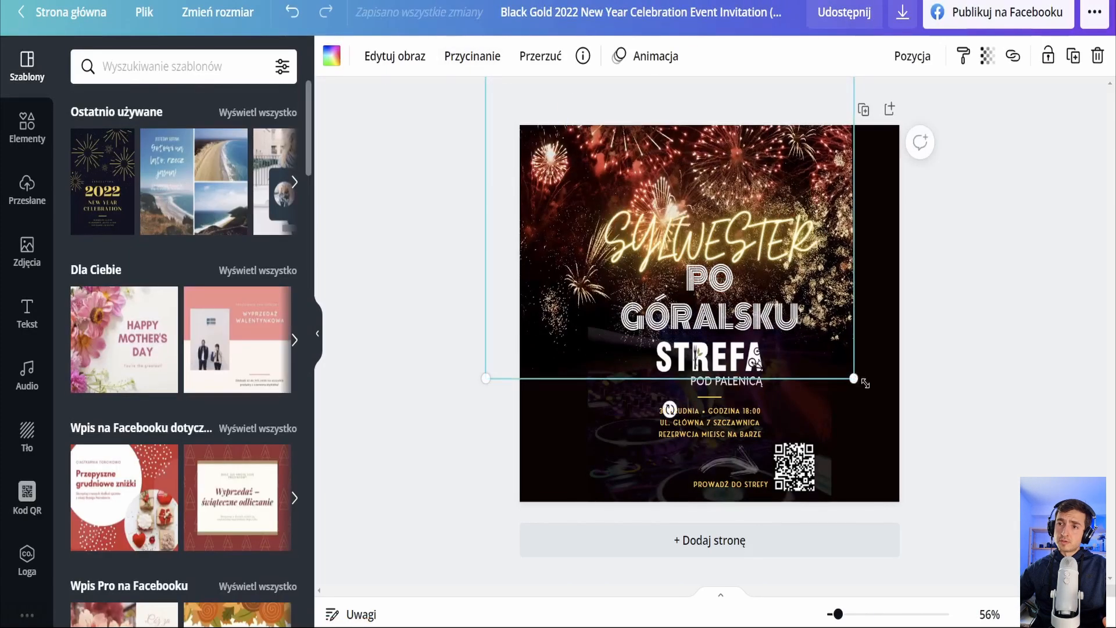
{"action": "left_click_drag", "start_coordinate": [864, 382], "coordinate": [920, 438]}
Step: Enlarge the DJ turntable photo in the lower half of the Facebook post to span the full page width
{"action": "left_click", "coordinate": [841, 475]}
{"action": "left_click", "coordinate": [609, 483]}
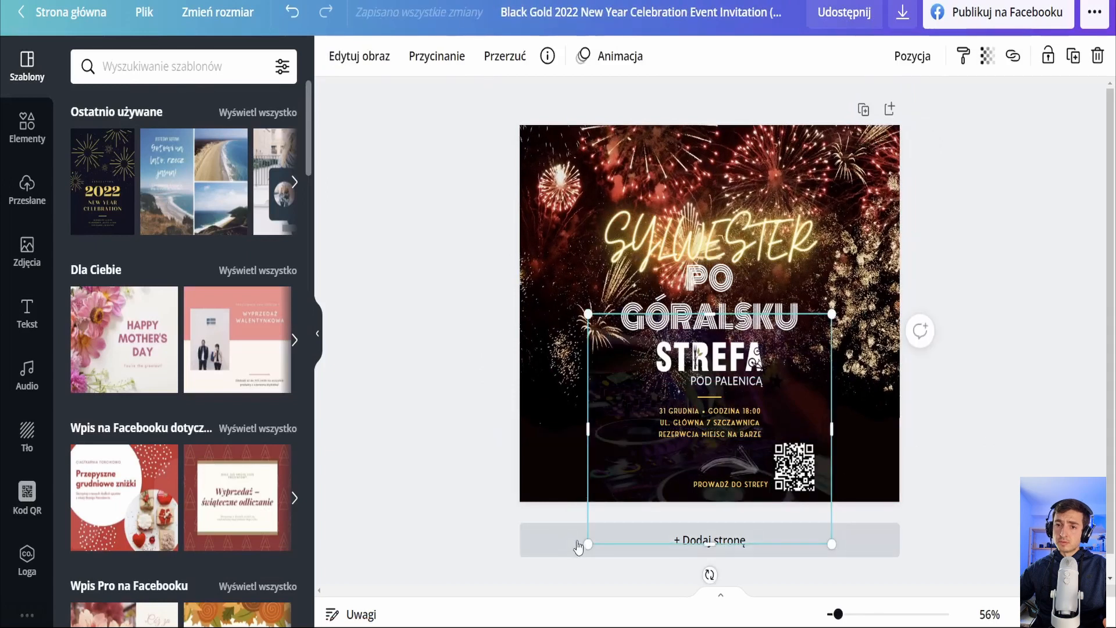
{"action": "left_click_drag", "start_coordinate": [588, 544], "coordinate": [506, 604]}
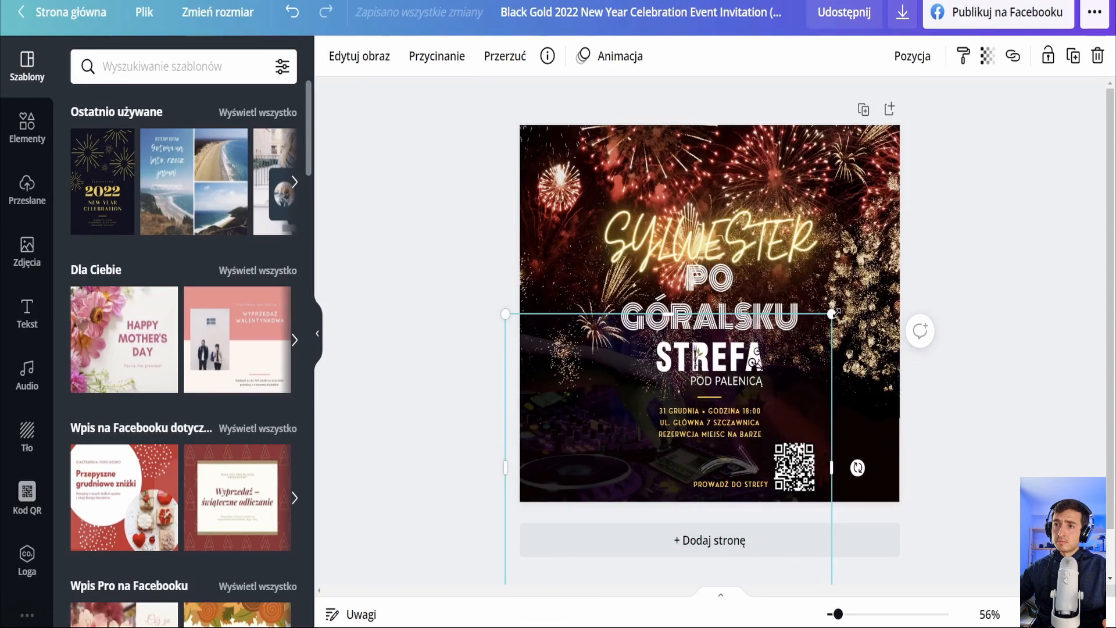
{"action": "left_click_drag", "start_coordinate": [835, 312], "coordinate": [934, 269]}
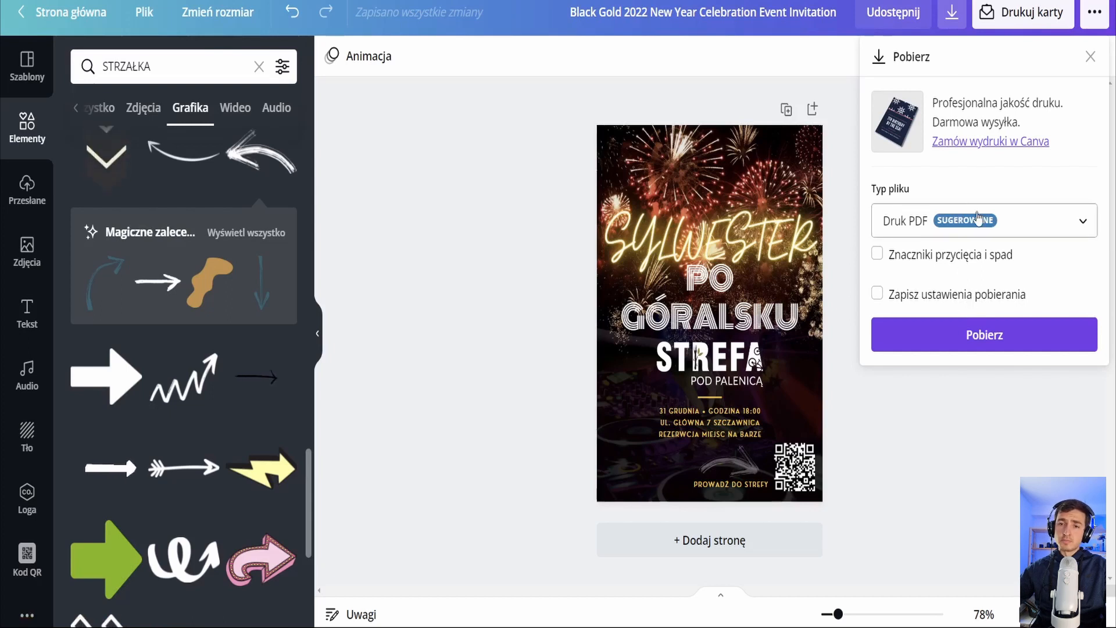
Step: Open the file type choices for downloading the original invitation
{"action": "left_click", "coordinate": [952, 226]}
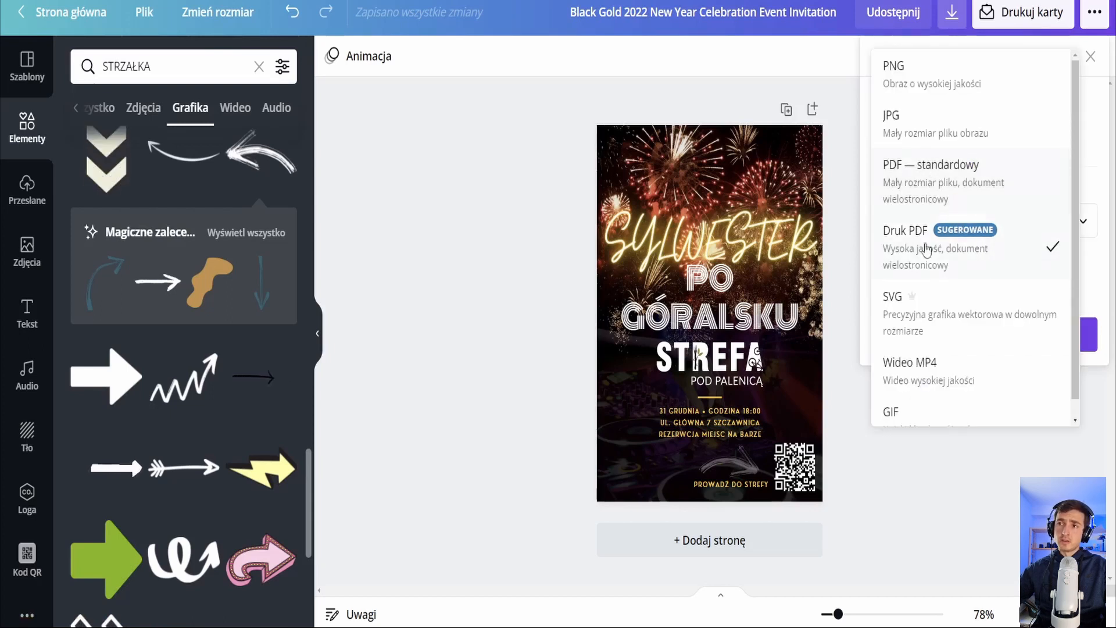